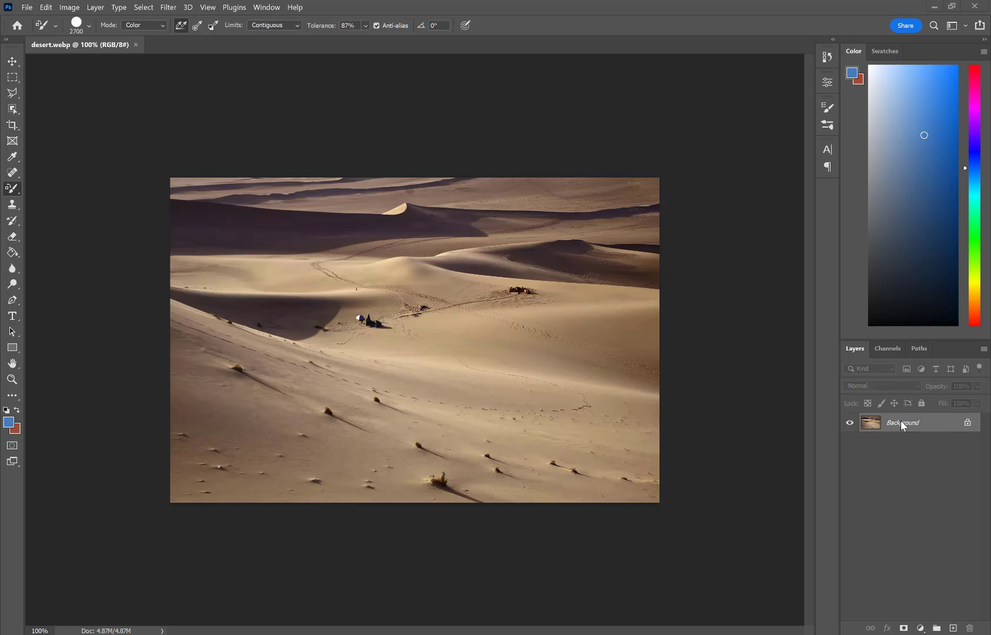
Duplicate the Background layer as "Background copy" and hide the original Background layer
double_click(967, 423)
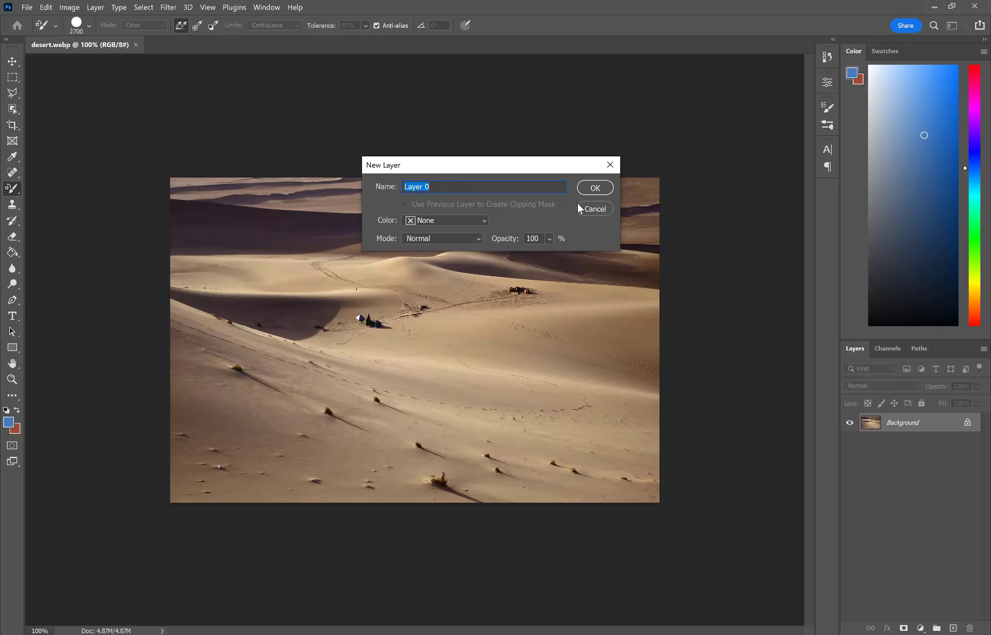
left_click(596, 209)
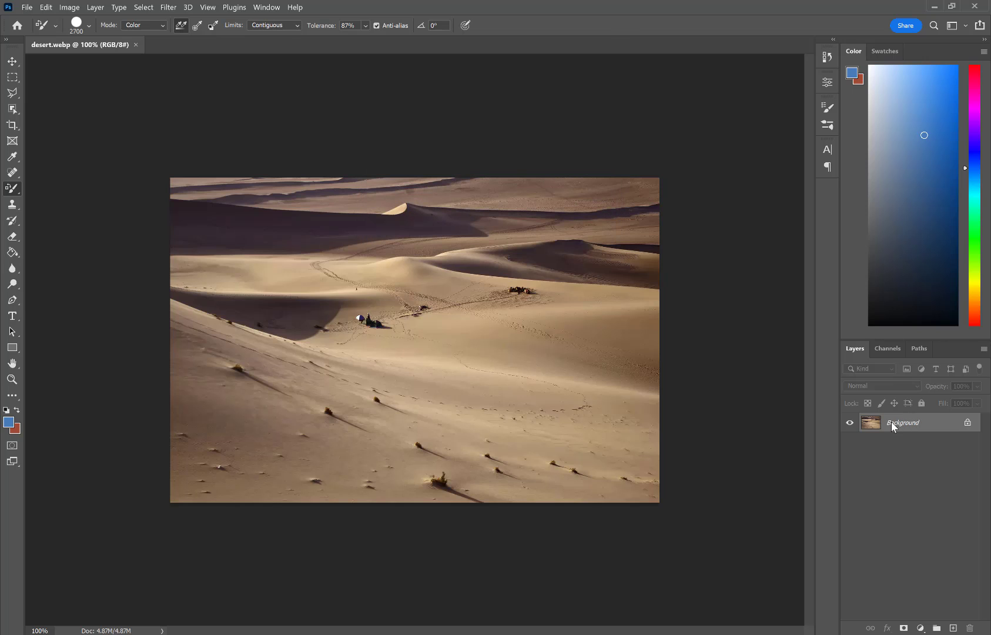
right_click(892, 427)
left_click(900, 443)
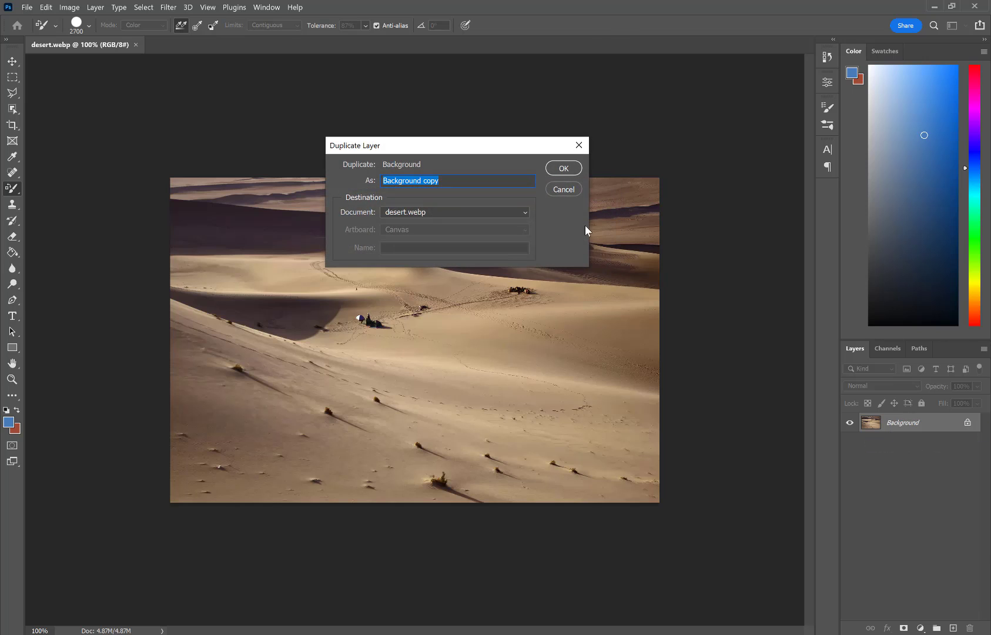
left_click(563, 169)
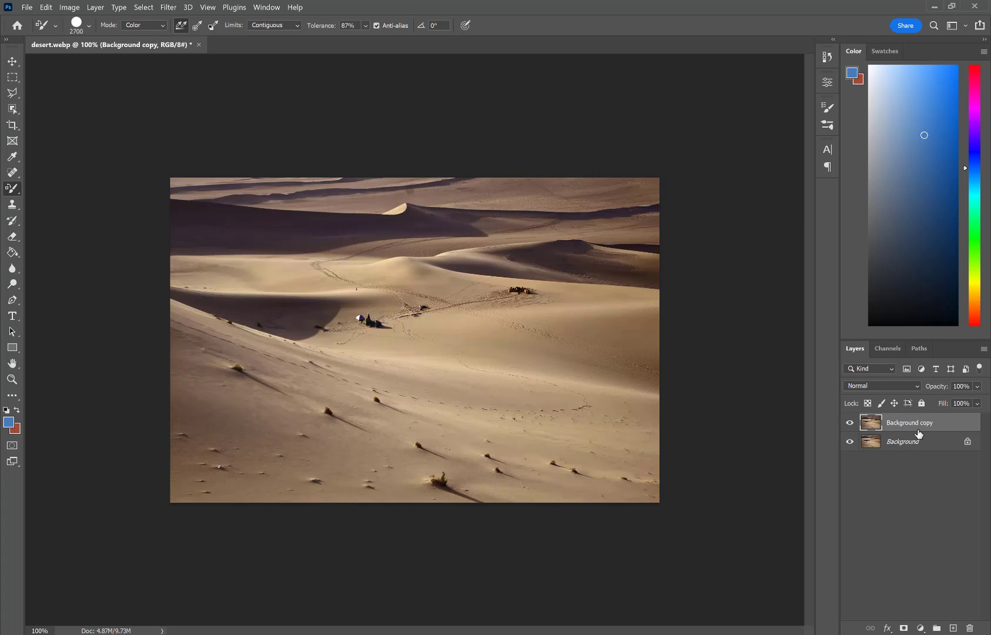
left_click(850, 423)
left_click(850, 424)
Examine the tents, the footprint trails and the dark cluster on the dunes up close
scroll(358, 296, "up", 10)
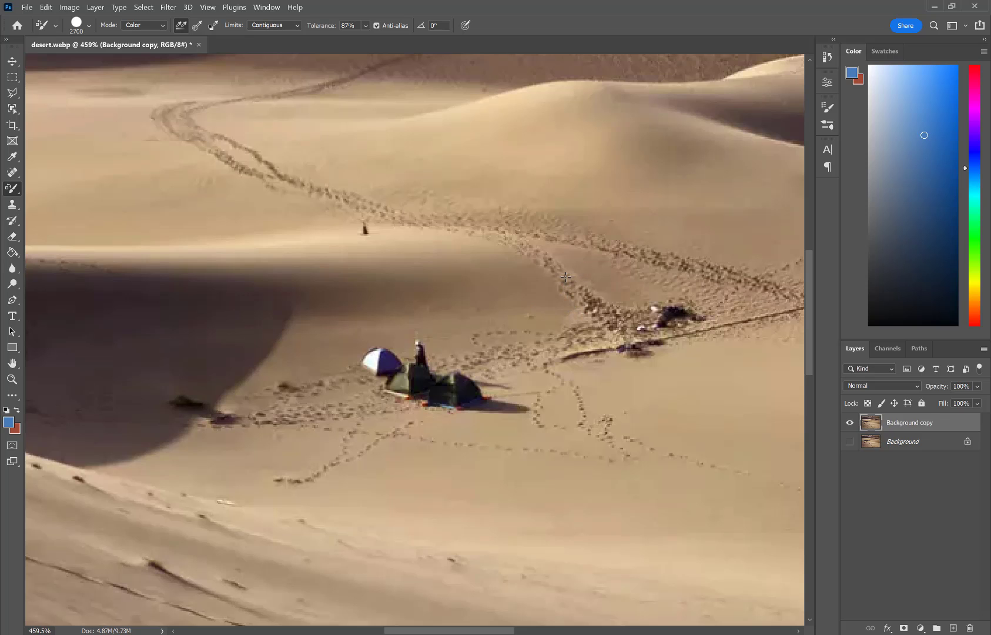
left_click_drag(723, 217, 95, 276)
left_click_drag(716, 273, 61, 478)
left_click_drag(662, 279, 615, 281)
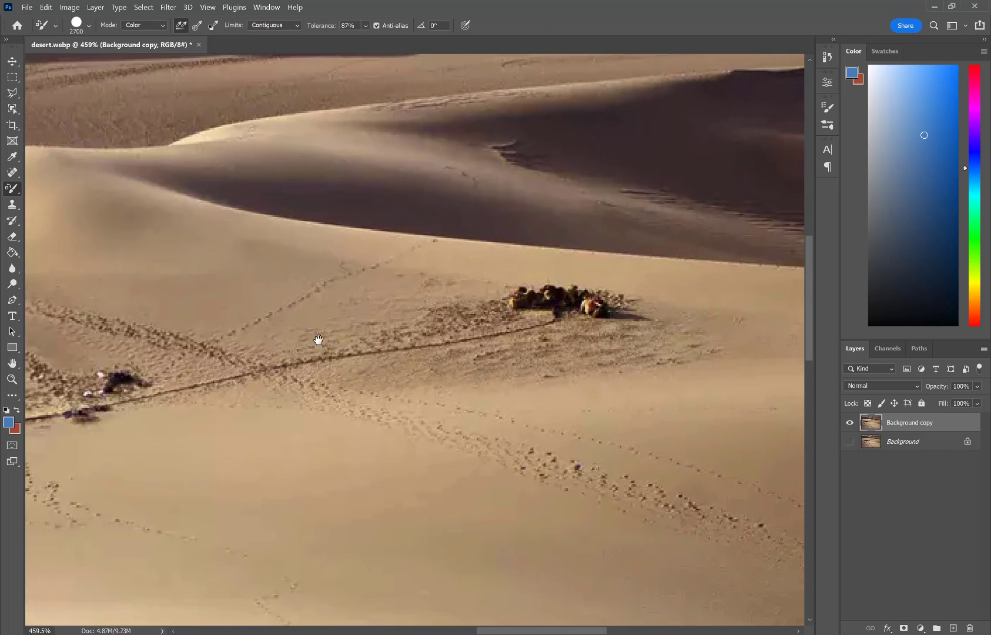
left_click_drag(321, 339, 661, 298)
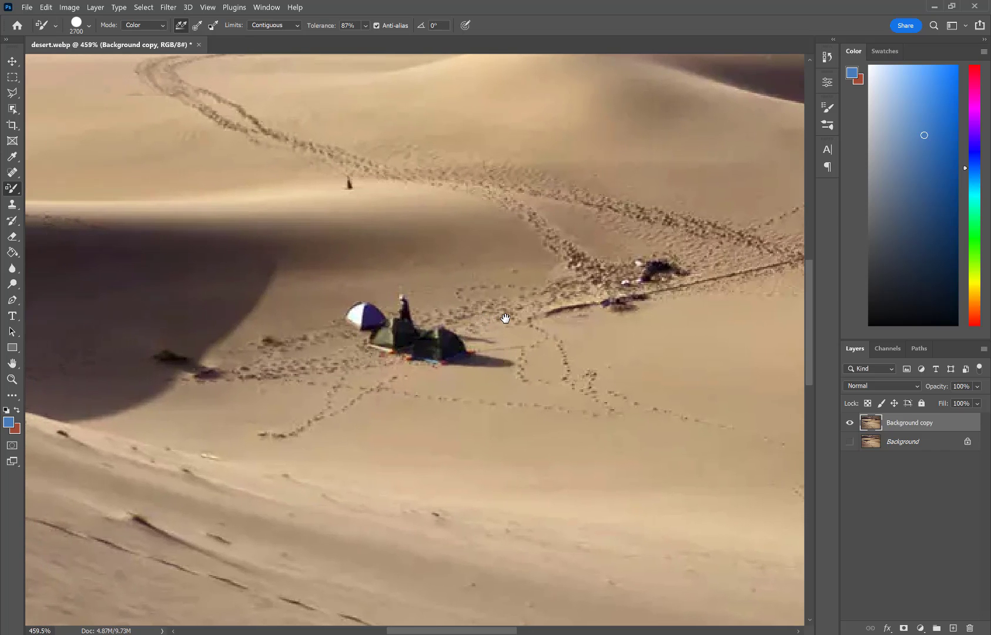
scroll(515, 301, "down", 10)
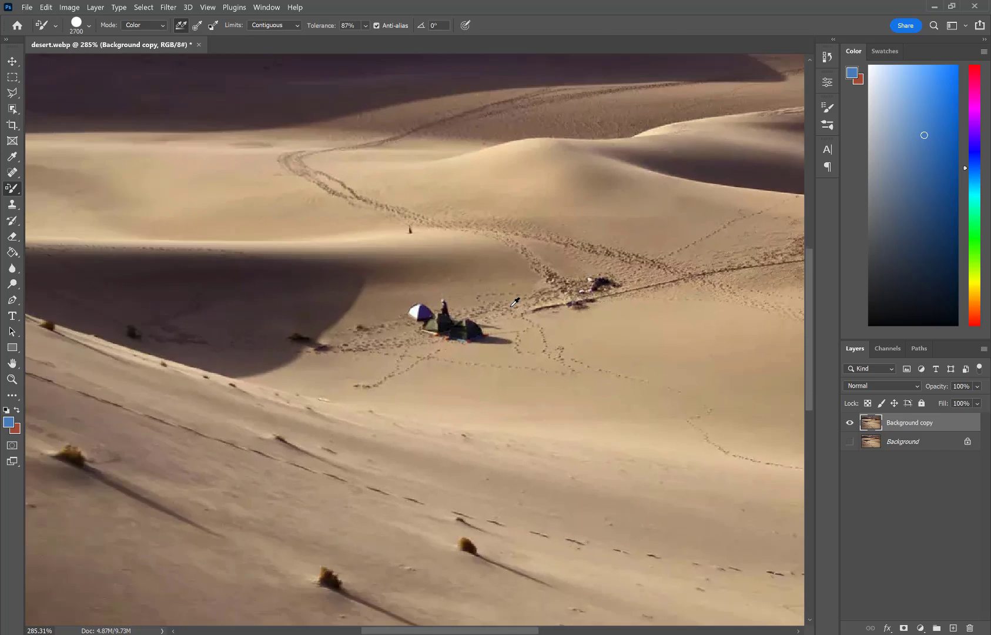
scroll(515, 301, "down", 1)
scroll(443, 311, "up", 1)
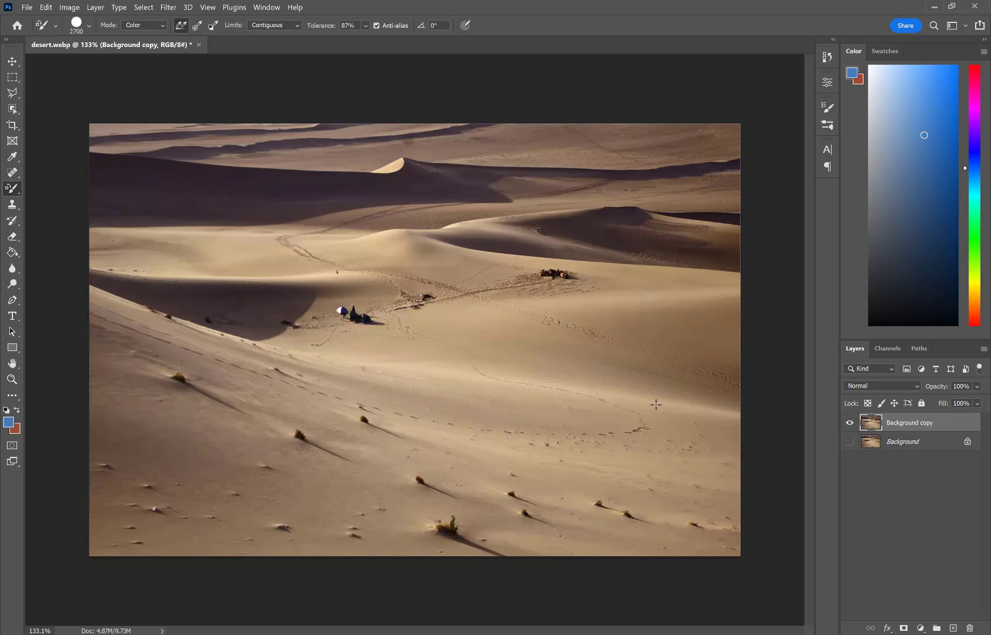
Activate the Clone Stamp tool and reduce its brush size to 125 px
left_click(12, 206)
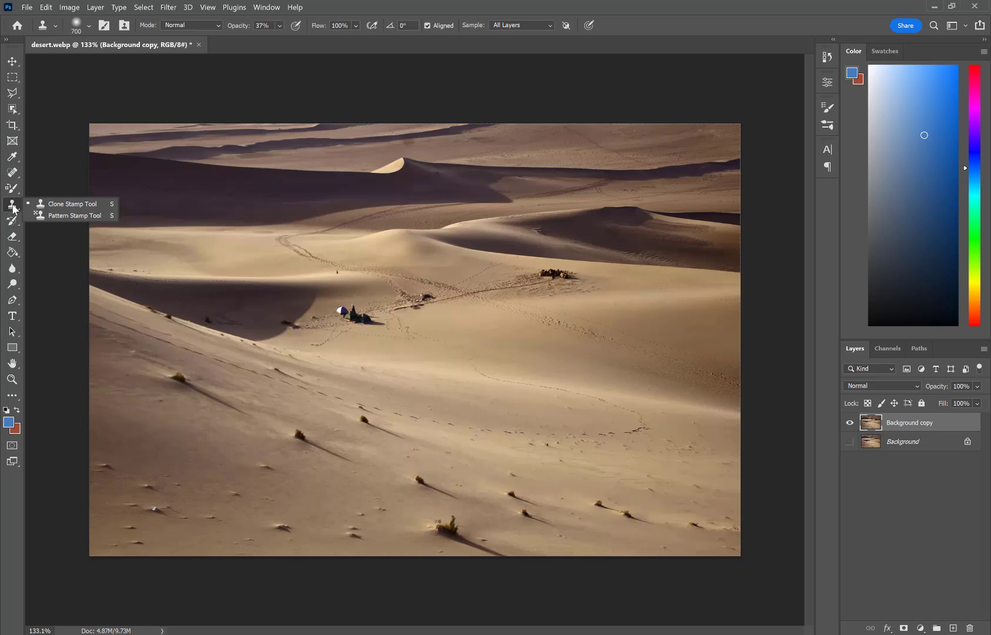
left_click(74, 201)
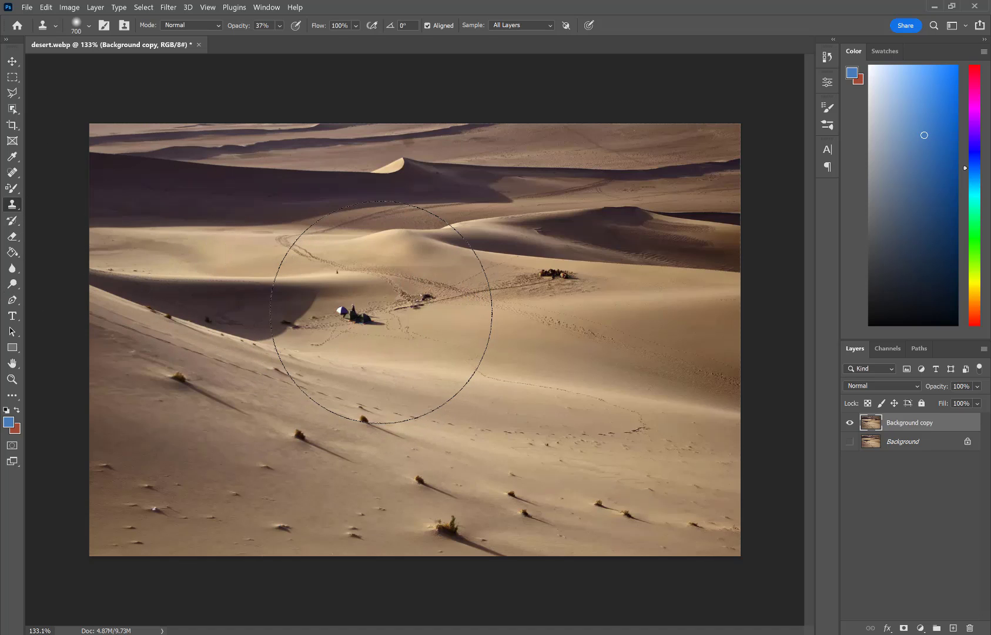
key("bracketleft")
key("bracketleft")
key("bracketleft")
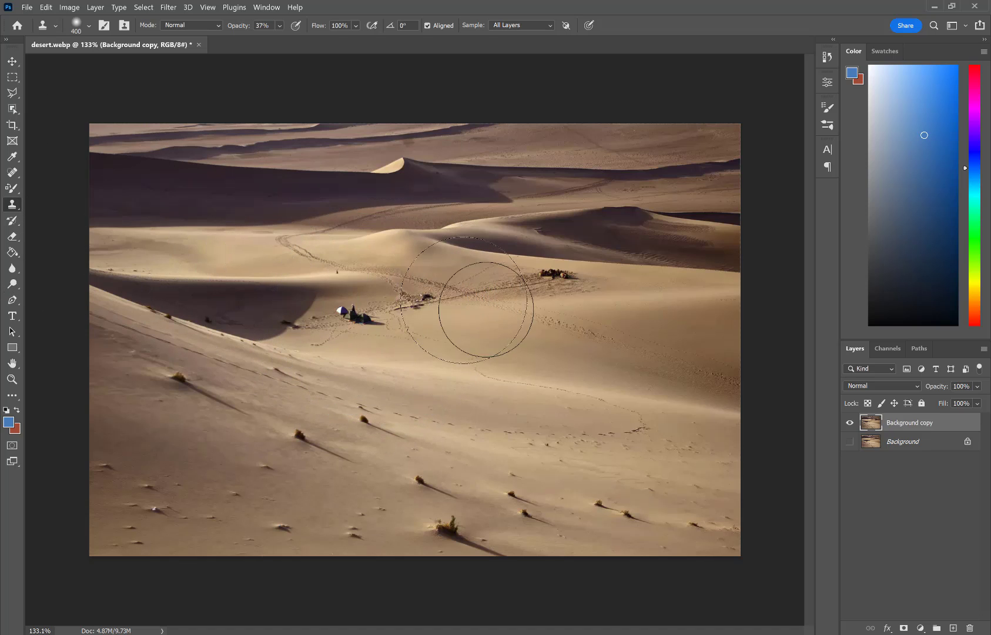
key("bracketleft")
key("bracketleft")
key("bracketleft")
key("bracketleft")
key("bracketleft")
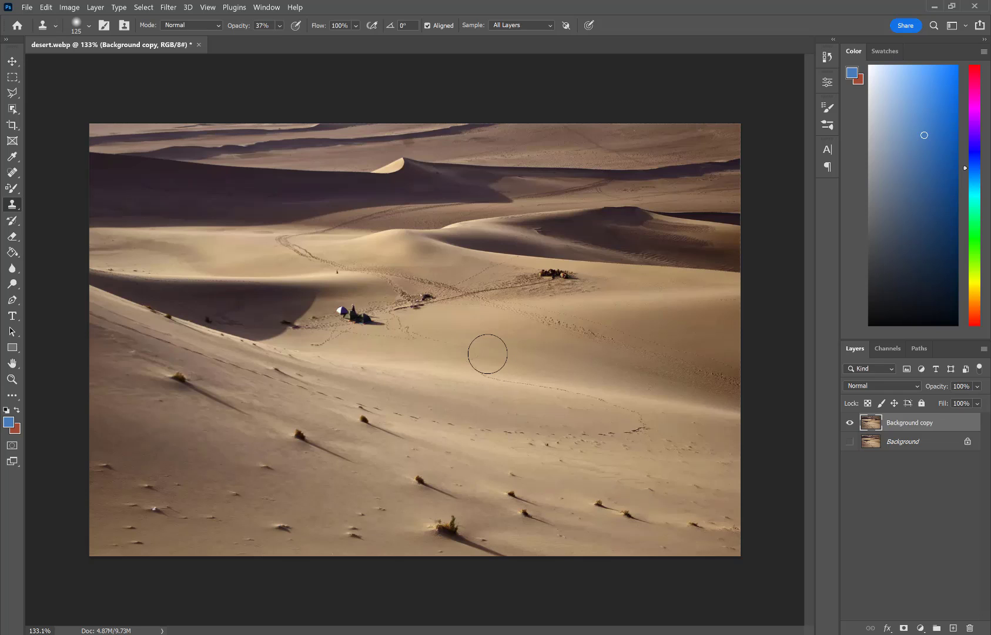
Try other Clone Stamp brush sizes, from 91 px up to 300 px
left_click(90, 26)
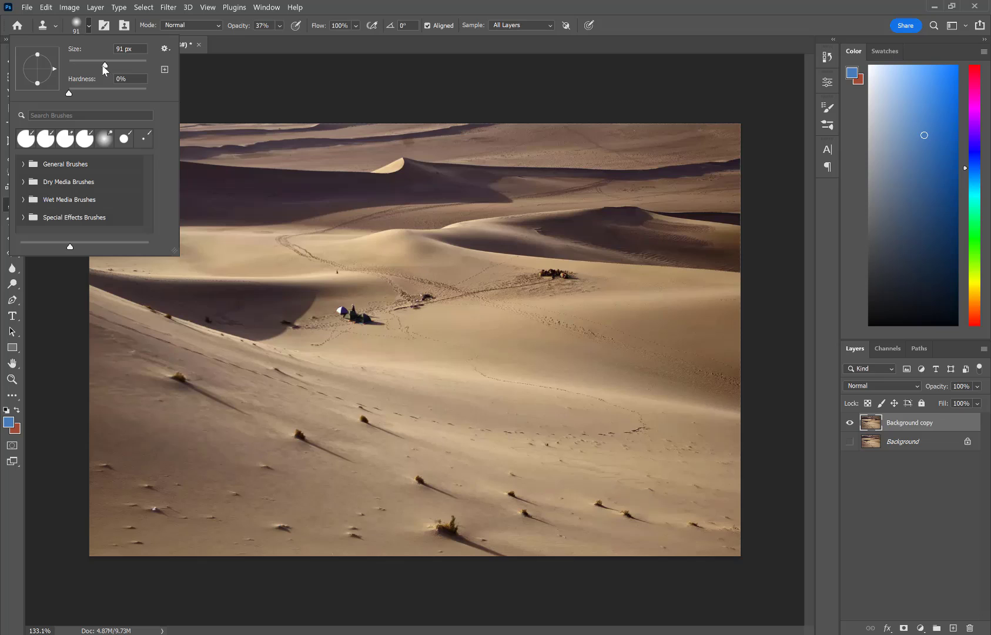
key("bracketright")
key("bracketright")
key("bracketright")
key("bracketright")
key("bracketright")
key("bracketright")
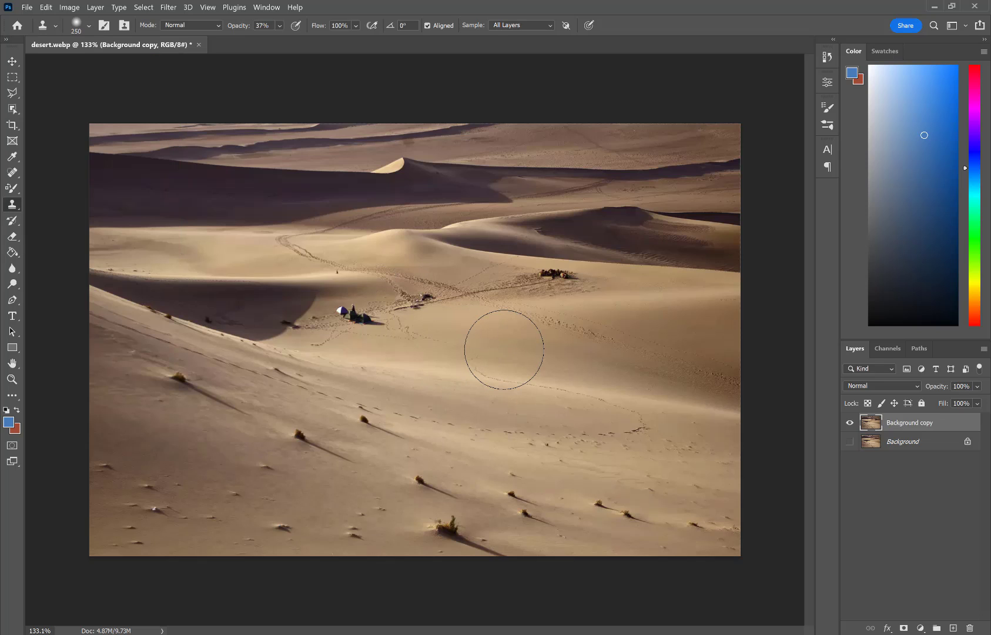
key("bracketright")
key("bracketright")
key("bracketright")
key("bracketright")
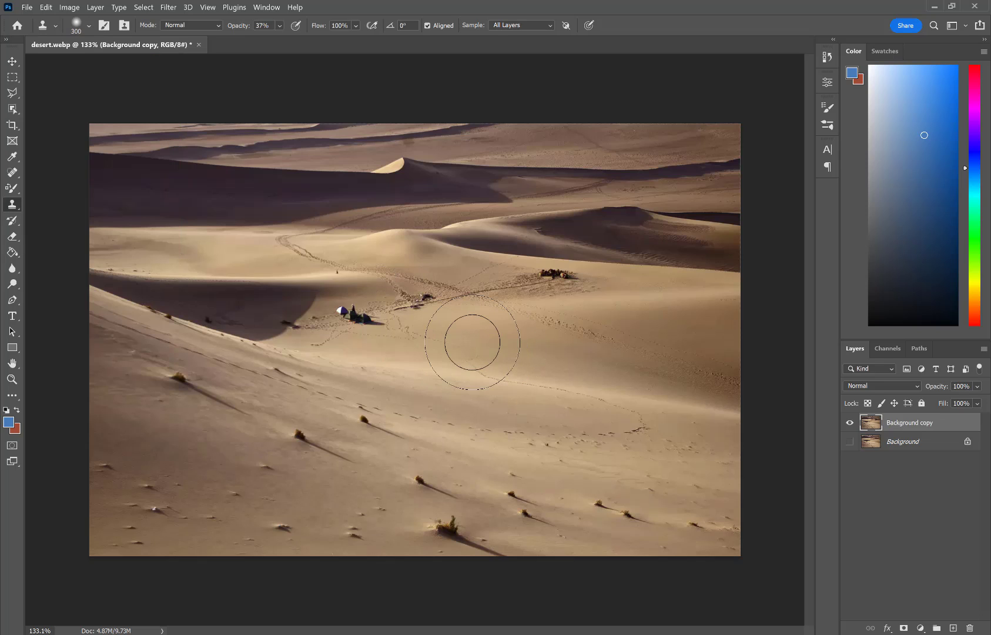
Reduce the Clone Stamp brush to 175 px and sample the clean sand to the right of the tents as source
key("bracketleft")
left_click(504, 342, "alt")
key("bracketleft")
key("bracketleft")
left_click(485, 336, "alt")
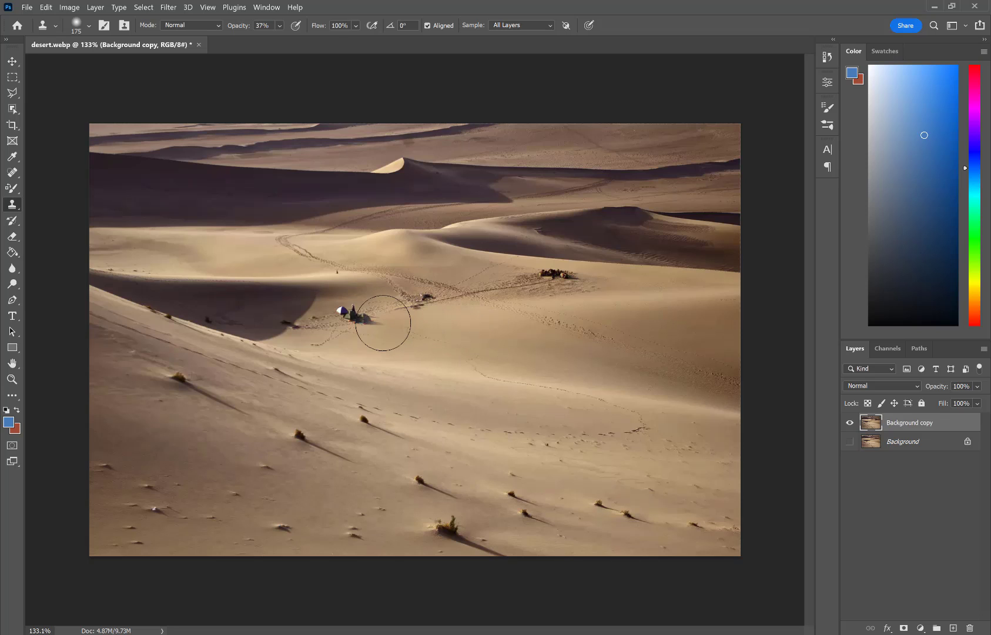
Try cloning the sampled sand over the tents at 37% opacity, and undo the strokes
mouse_move(343, 314)
left_mouse_down()
mouse_move(397, 316)
mouse_move(339, 317)
mouse_move(428, 318)
mouse_move(327, 332)
mouse_move(390, 311)
mouse_move(314, 315)
mouse_move(381, 331)
mouse_move(333, 312)
mouse_move(359, 309)
left_mouse_up()
key("ctrl+z")
key("ctrl+z")
key("ctrl+z")
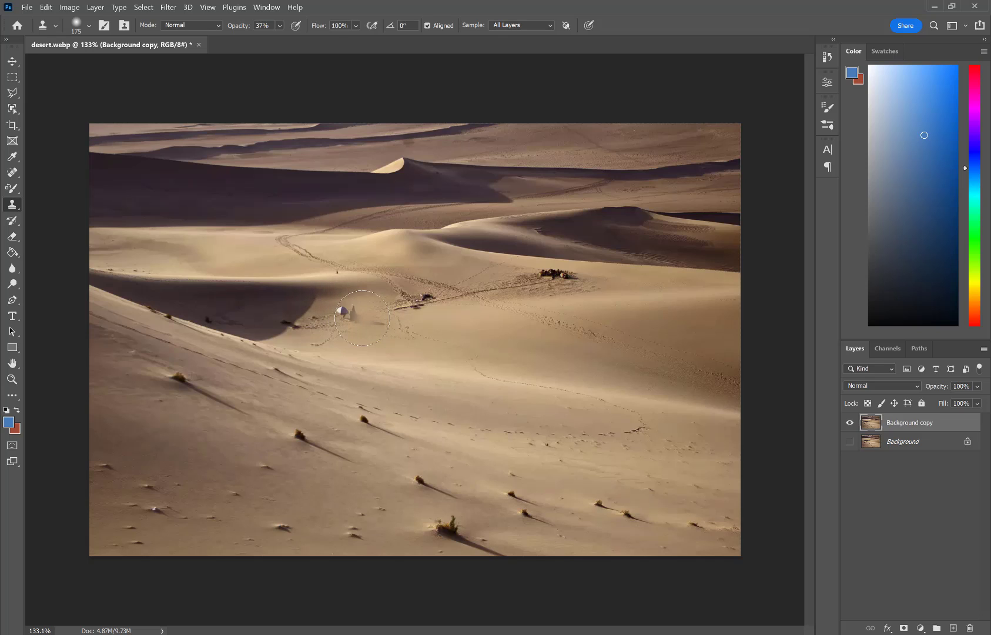
key("ctrl+z")
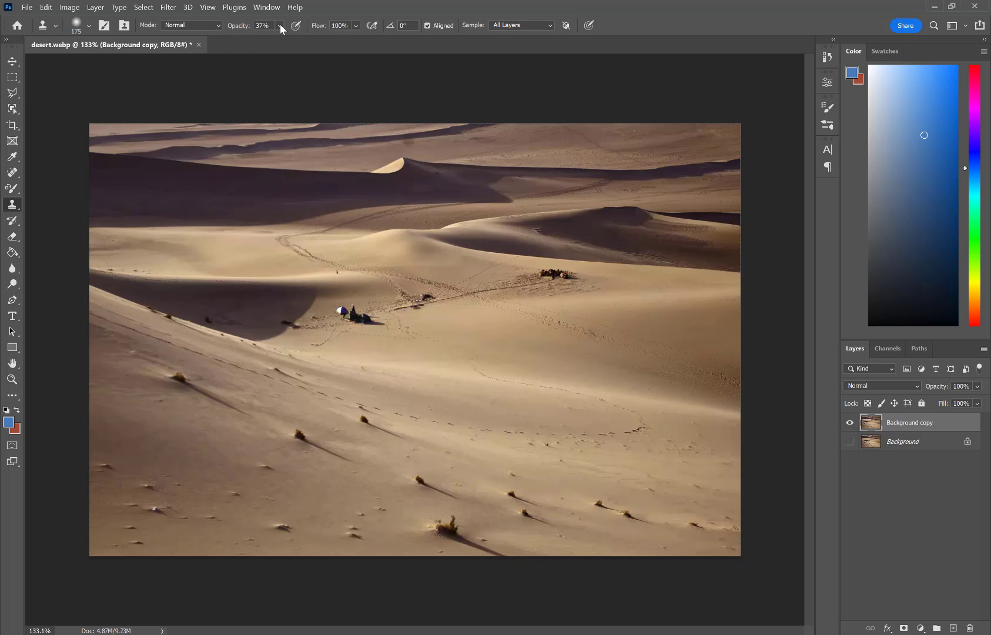
Raise the Clone Stamp opacity to 72% and paint sand over the tents and their surrounding footprints
left_click(280, 25)
left_click_drag(308, 41, 312, 42)
left_click(335, 304)
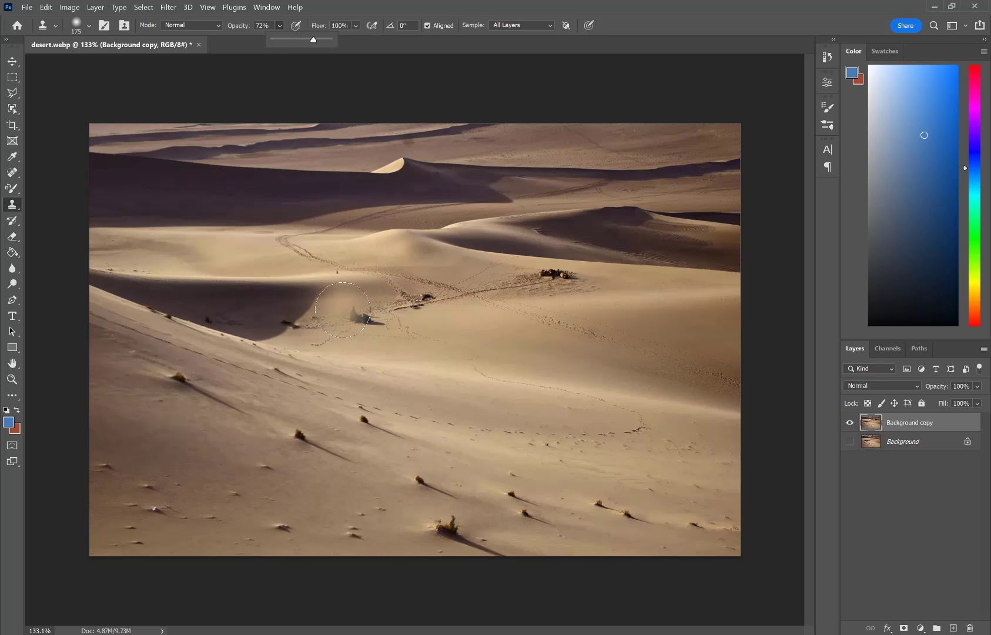
mouse_move(343, 310)
left_mouse_down()
mouse_move(383, 327)
mouse_move(344, 307)
mouse_move(372, 322)
mouse_move(343, 318)
mouse_move(336, 329)
mouse_move(344, 338)
mouse_move(361, 334)
mouse_move(345, 321)
mouse_move(382, 317)
left_mouse_up()
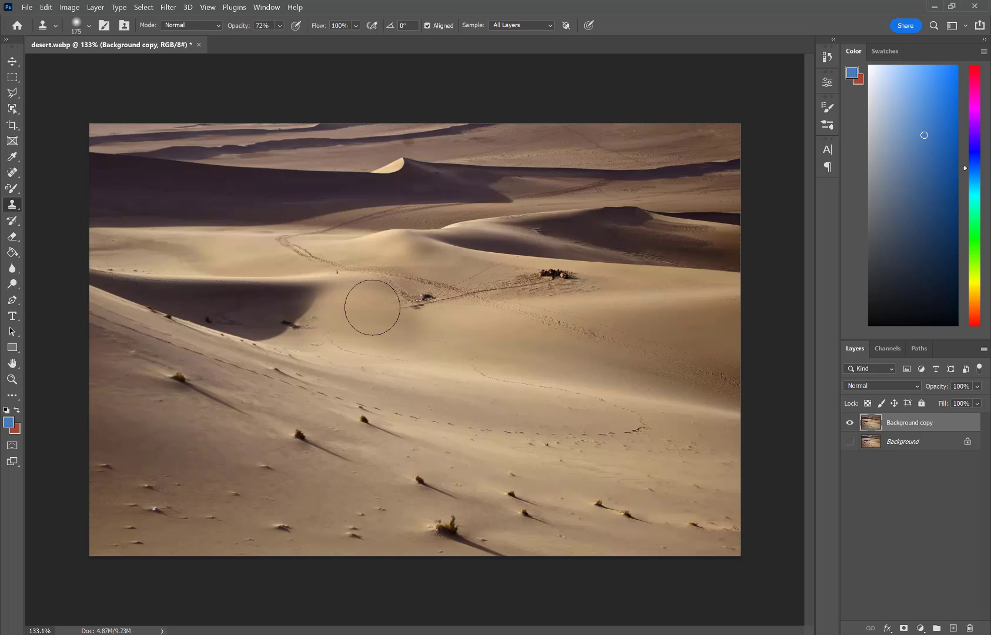
Try single clone stamps on the dark upper dune and on the sunlit sand, undoing each one
left_click(322, 193)
key("ctrl+z")
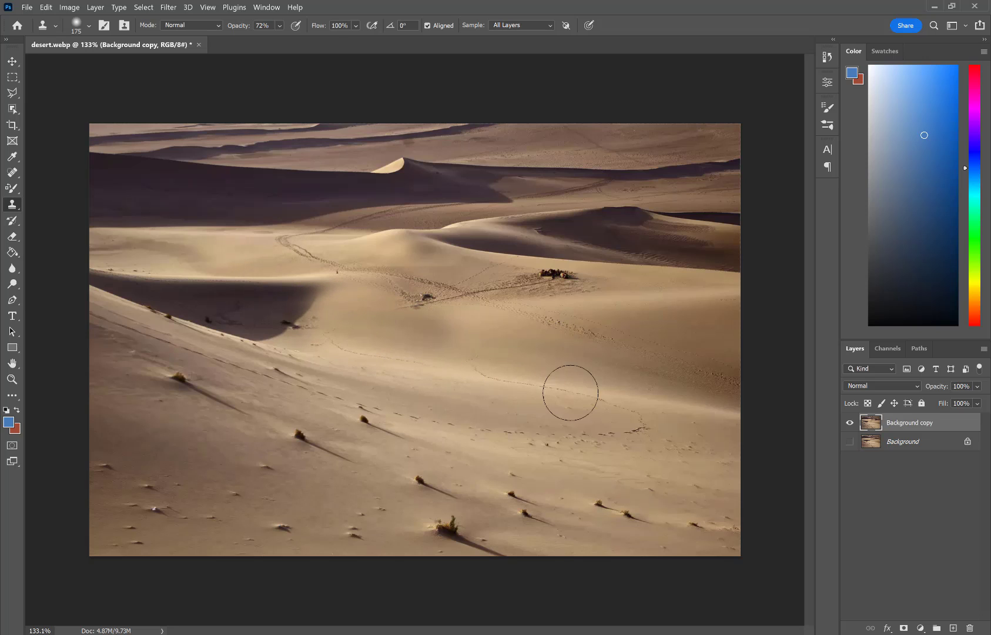
left_click(608, 380)
key("ctrl+z")
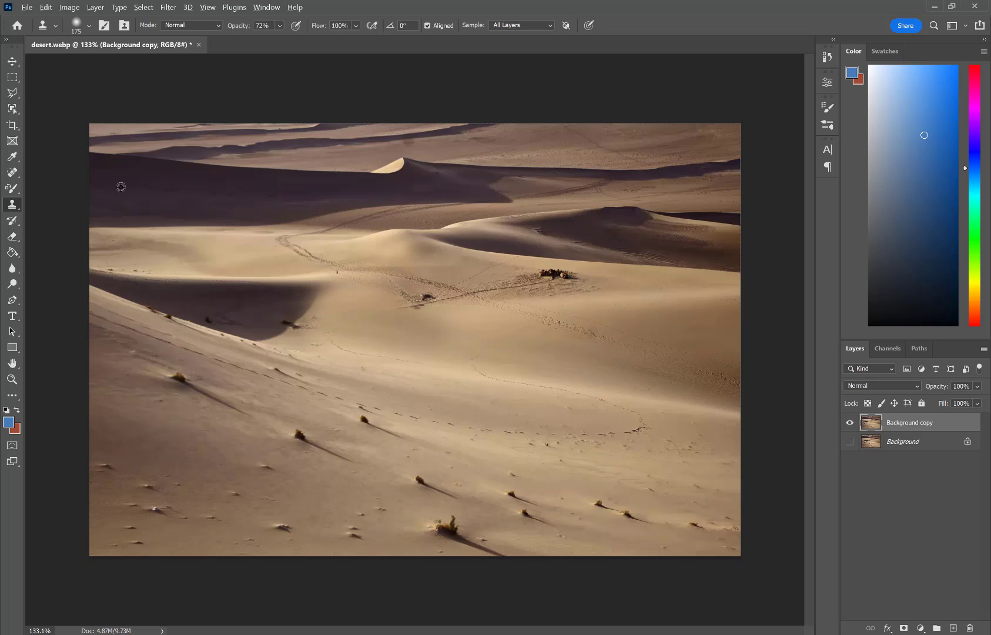
Try cloning the dark upper dune across the whole lower foreground, and resample the source on the middle dune
left_click(152, 181, "alt")
left_click(168, 466)
mouse_move(173, 466)
left_mouse_down()
mouse_move(279, 464)
mouse_move(178, 463)
mouse_move(291, 464)
mouse_move(188, 455)
mouse_move(305, 459)
mouse_move(195, 464)
left_mouse_up()
mouse_move(280, 464)
left_mouse_down()
mouse_move(182, 464)
mouse_move(281, 473)
mouse_move(271, 475)
mouse_move(155, 462)
mouse_move(272, 472)
mouse_move(182, 472)
mouse_move(145, 457)
mouse_move(212, 474)
mouse_move(306, 469)
mouse_move(270, 480)
mouse_move(152, 474)
mouse_move(310, 487)
mouse_move(670, 492)
mouse_move(499, 477)
mouse_move(208, 473)
mouse_move(509, 467)
mouse_move(660, 490)
mouse_move(602, 466)
mouse_move(366, 436)
mouse_move(141, 441)
mouse_move(252, 425)
mouse_move(547, 423)
mouse_move(738, 442)
mouse_move(703, 428)
mouse_move(459, 413)
left_mouse_up()
mouse_move(194, 414)
left_mouse_down()
mouse_move(68, 418)
mouse_move(155, 418)
mouse_move(110, 432)
mouse_move(137, 506)
mouse_move(194, 517)
mouse_move(255, 486)
mouse_move(202, 460)
mouse_move(150, 522)
mouse_move(275, 548)
mouse_move(332, 487)
mouse_move(255, 495)
mouse_move(362, 534)
left_mouse_up()
mouse_move(315, 527)
left_mouse_down()
mouse_move(462, 549)
mouse_move(410, 506)
mouse_move(418, 570)
mouse_move(501, 518)
mouse_move(473, 549)
mouse_move(534, 499)
mouse_move(646, 537)
mouse_move(741, 505)
left_mouse_up()
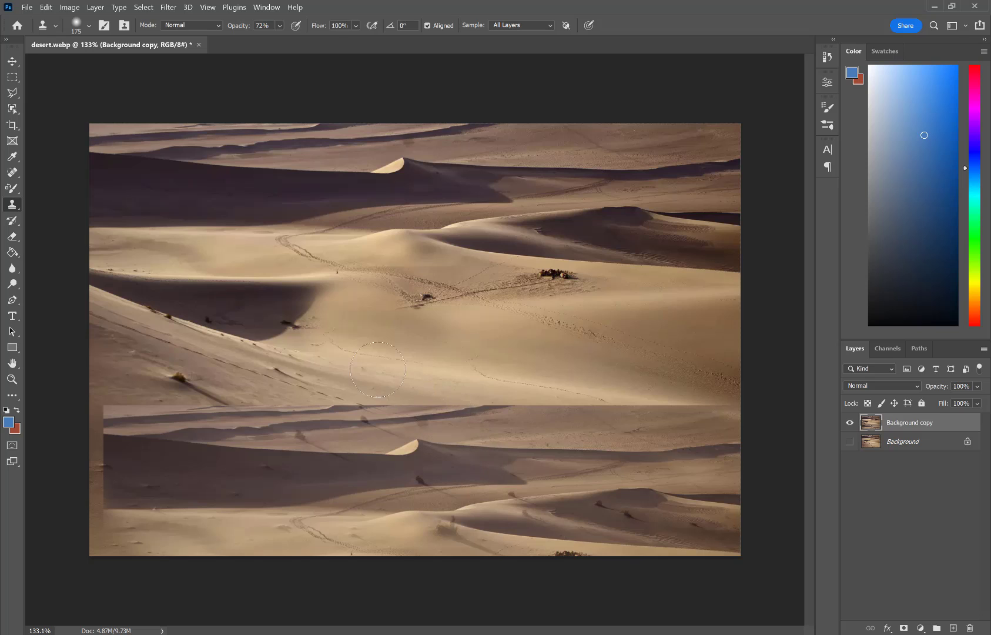
left_click(351, 236, "alt")
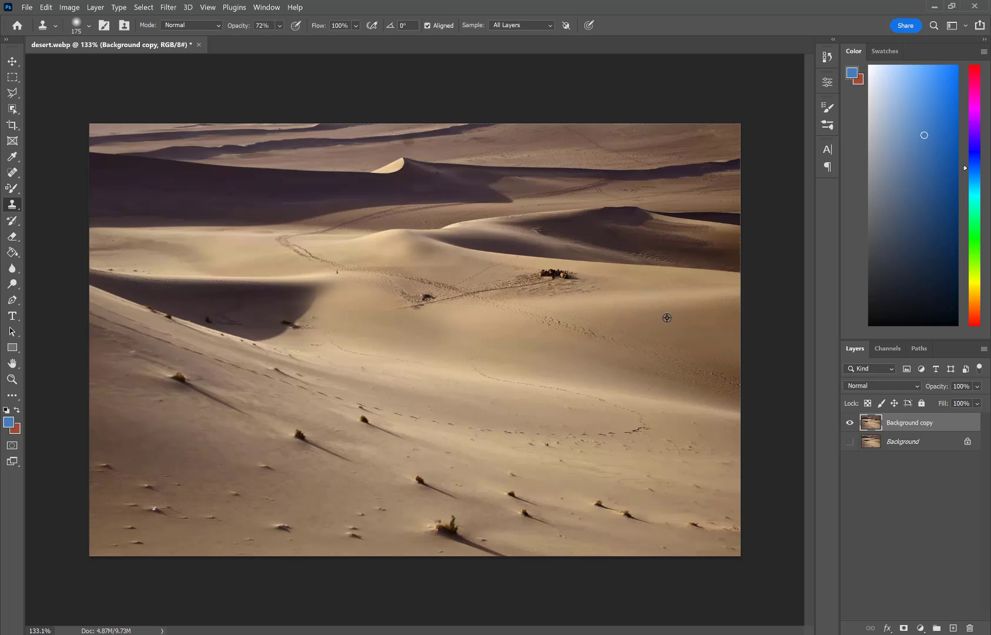
Sample clean sand in the middle of the dune and clone it over the footprints running down its right side
left_click(518, 339, "alt")
mouse_move(535, 319)
left_mouse_down()
mouse_move(630, 347)
mouse_move(546, 339)
mouse_move(548, 328)
mouse_move(623, 345)
mouse_move(536, 324)
mouse_move(611, 321)
mouse_move(569, 316)
mouse_move(719, 374)
mouse_move(666, 351)
mouse_move(718, 389)
left_mouse_up()
left_click(504, 350, "alt")
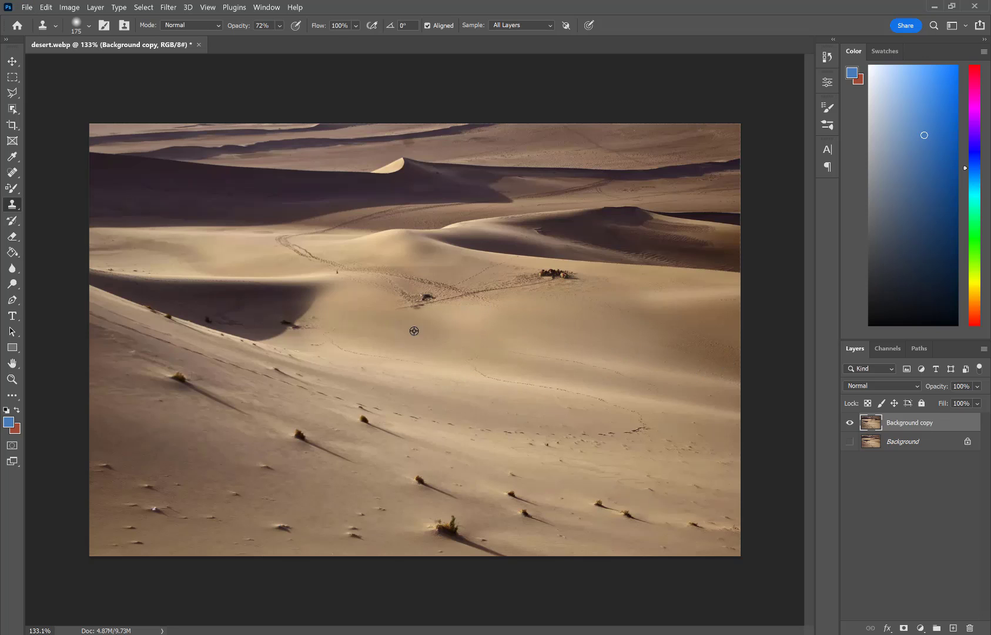
key("ctrl+minus")
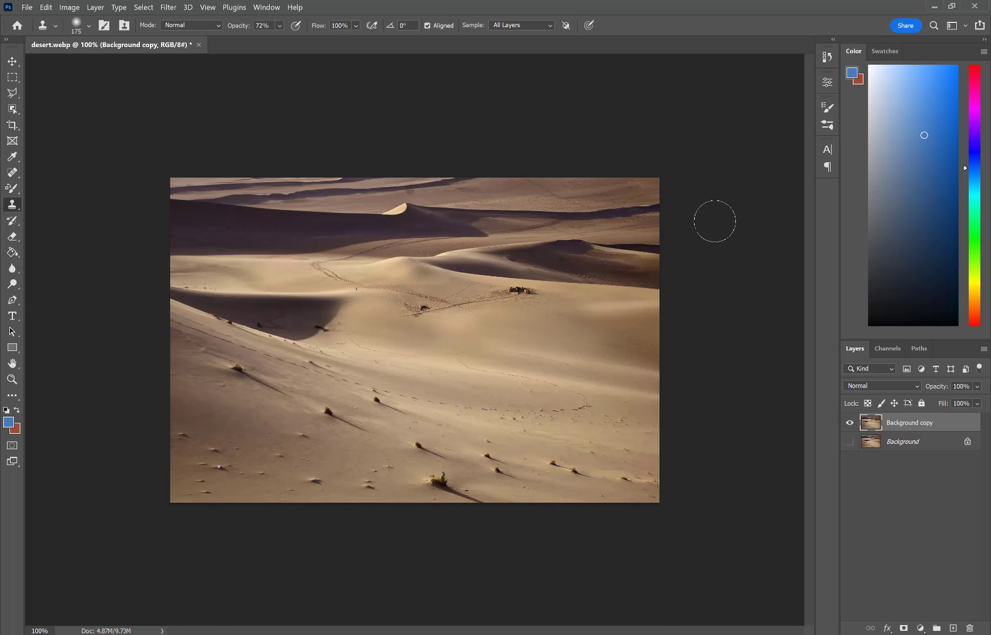
left_click(503, 238)
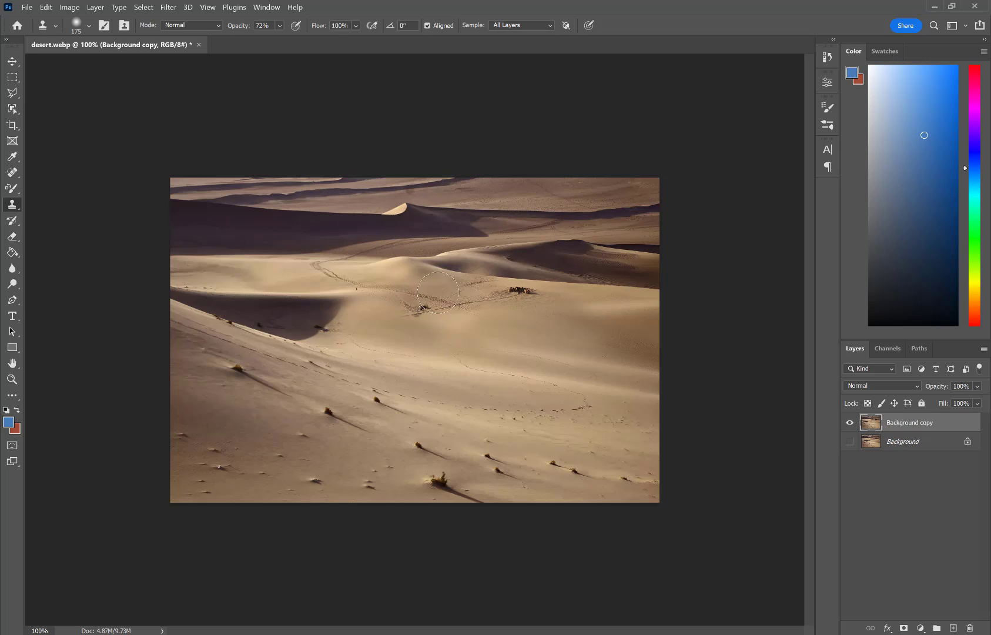
Clone freshly sampled sand over the dark cluster on the ridge and the trail leading to it, and switch to the Move tool
scroll(470, 333, "up", 4)
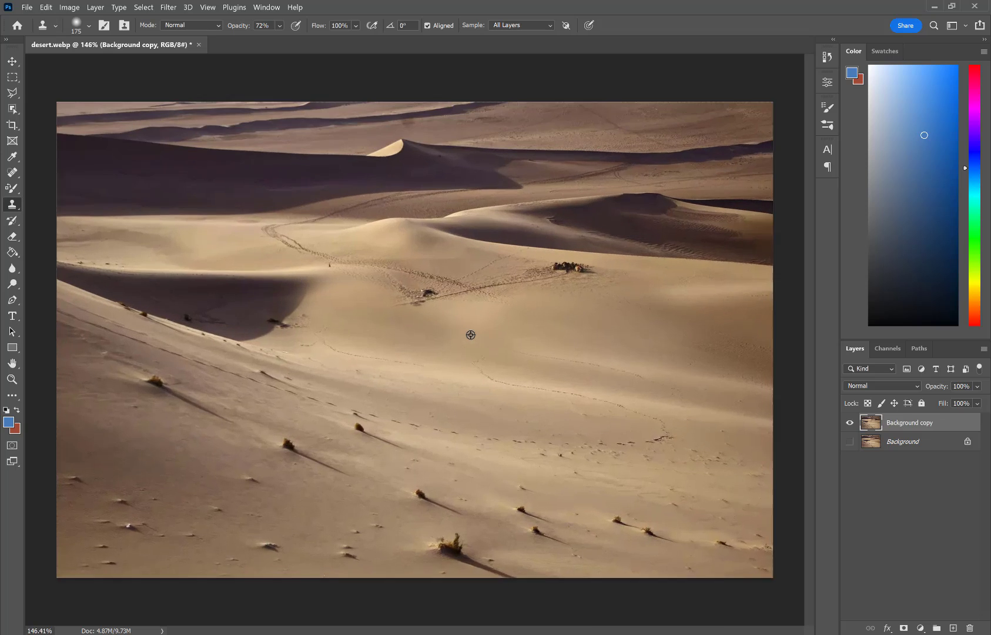
scroll(471, 334, "up", 2)
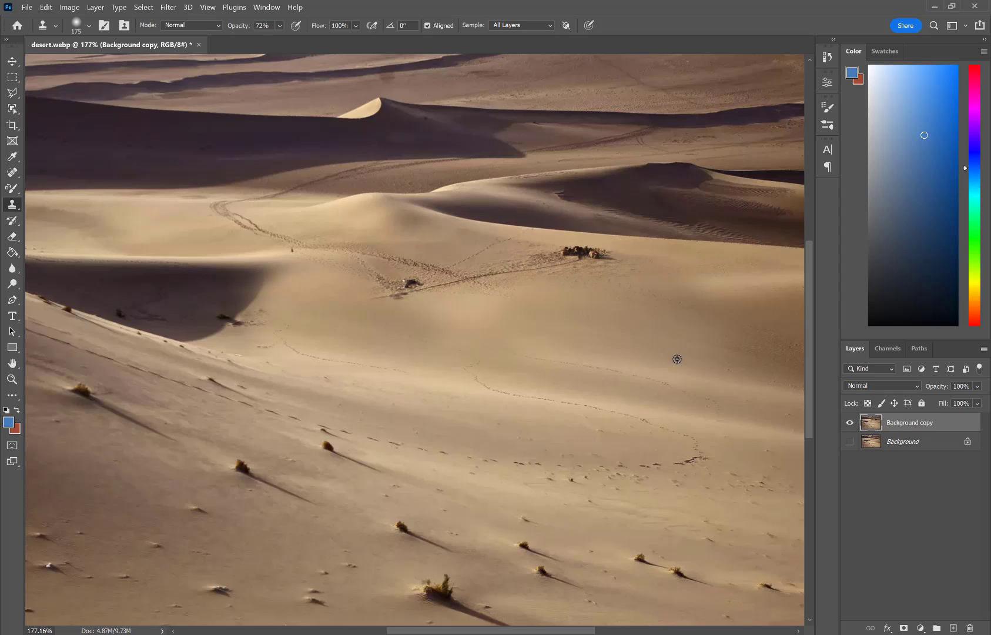
left_click(617, 325, "alt")
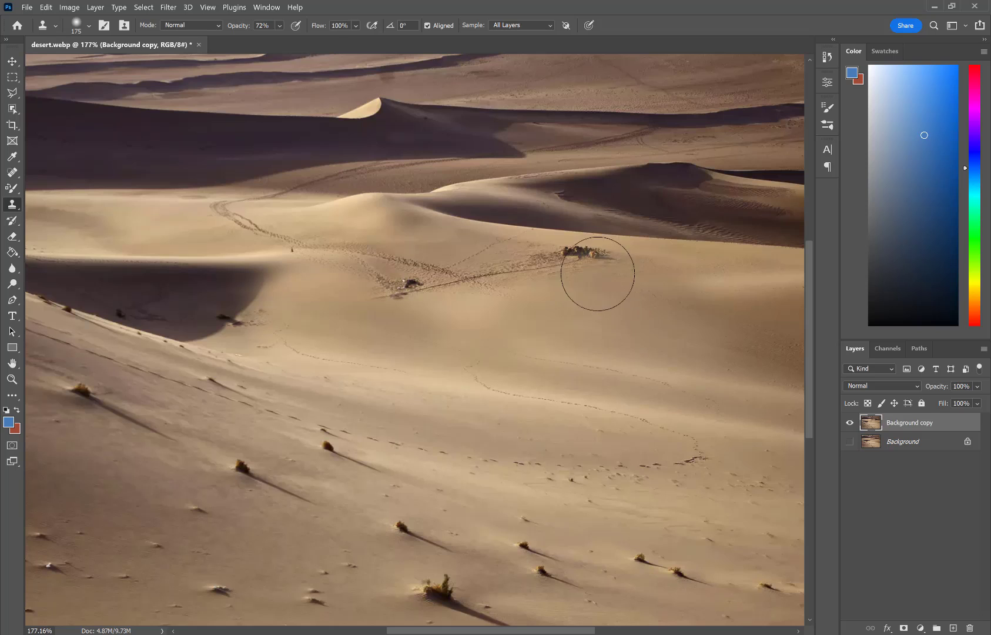
mouse_move(592, 272)
left_mouse_down()
mouse_move(555, 251)
mouse_move(542, 257)
mouse_move(592, 259)
left_mouse_up()
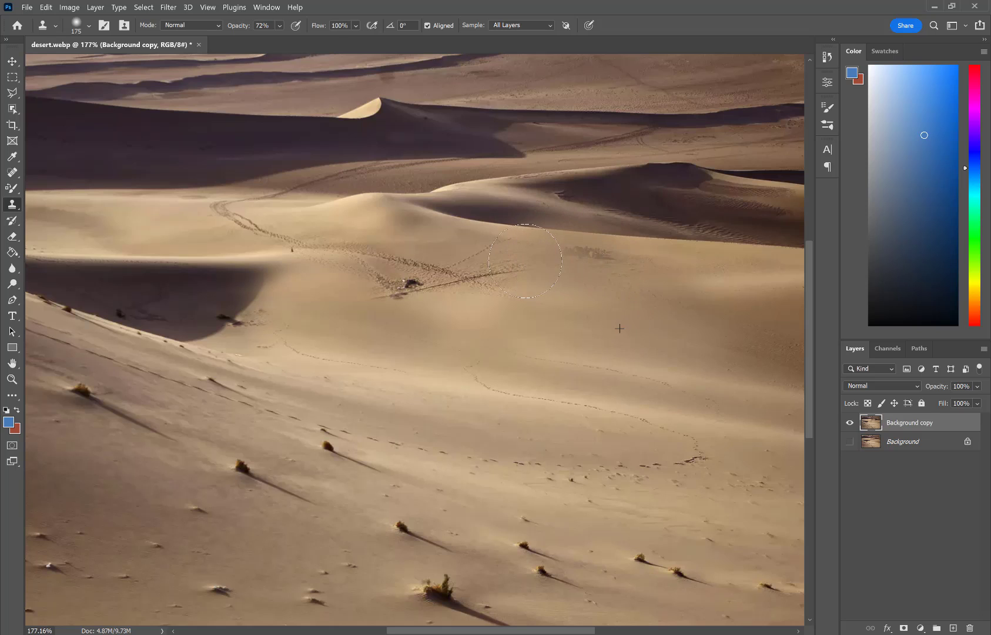
left_click_drag(652, 270, 504, 272)
key("ctrl+z")
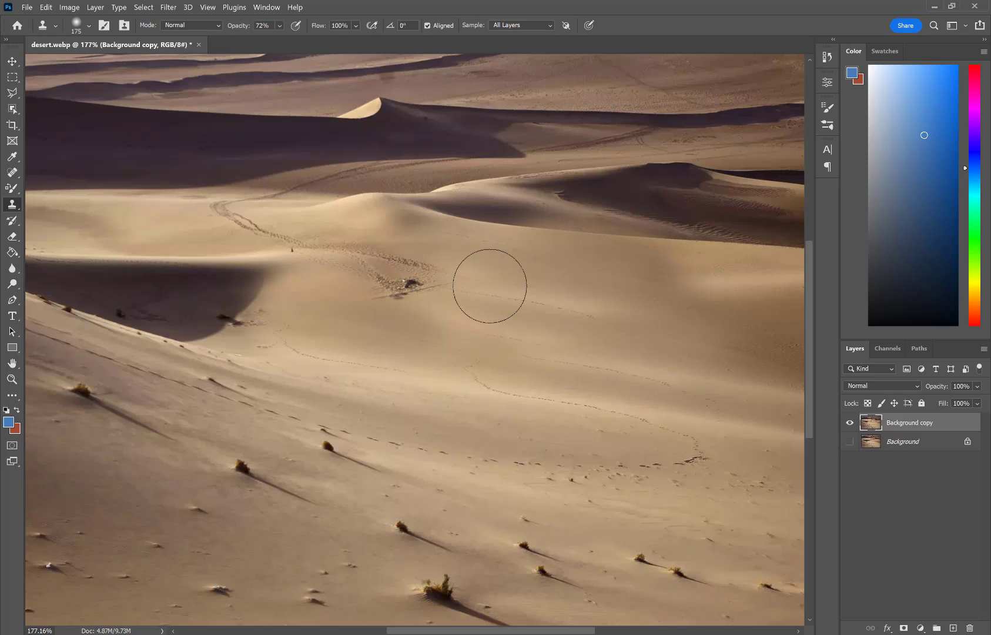
key("v")
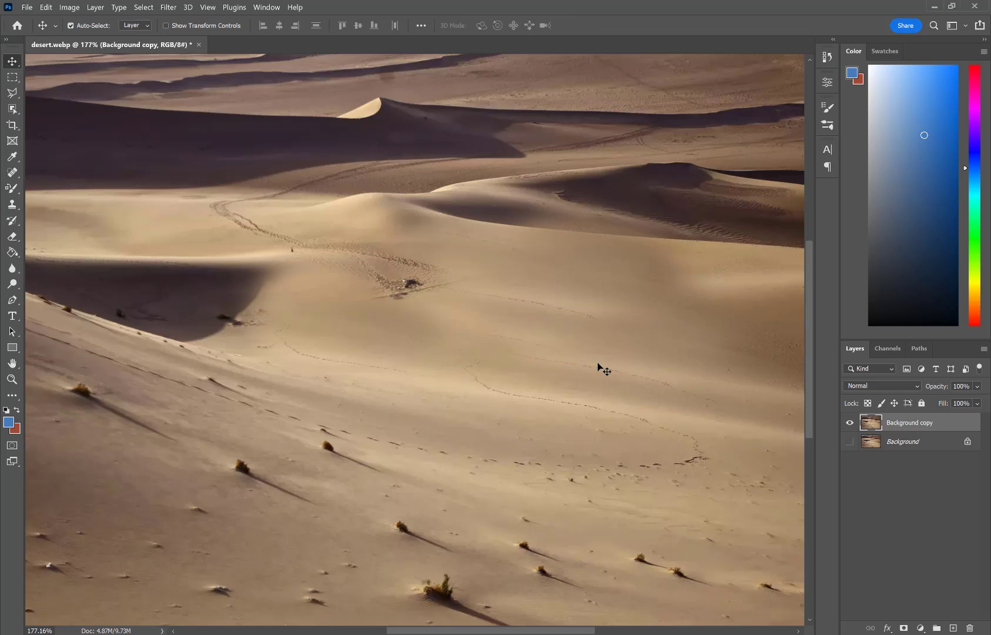
scroll(489, 294, "down", 3)
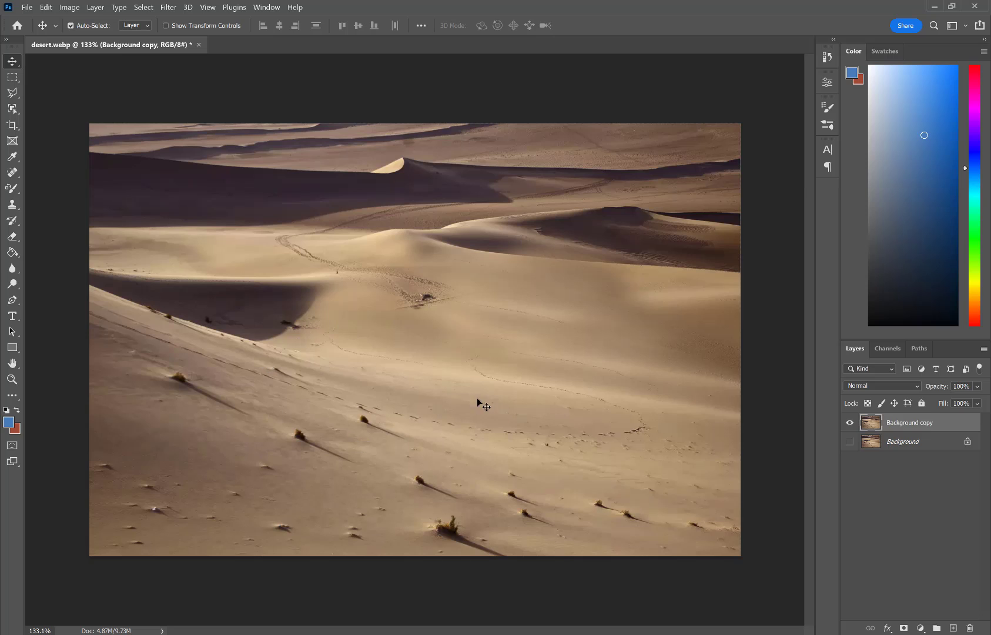
Clone clean sand sampled from the shaded foreground slope over the shrub and its shadow on the slope's upper left with the Clone Stamp
scroll(152, 428, "up", 2)
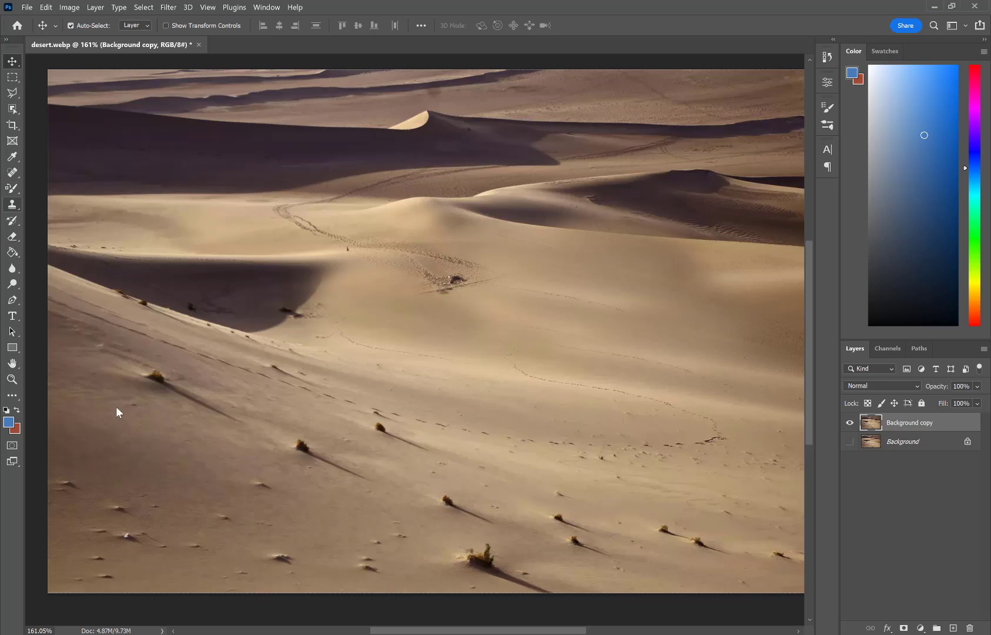
left_click(12, 204)
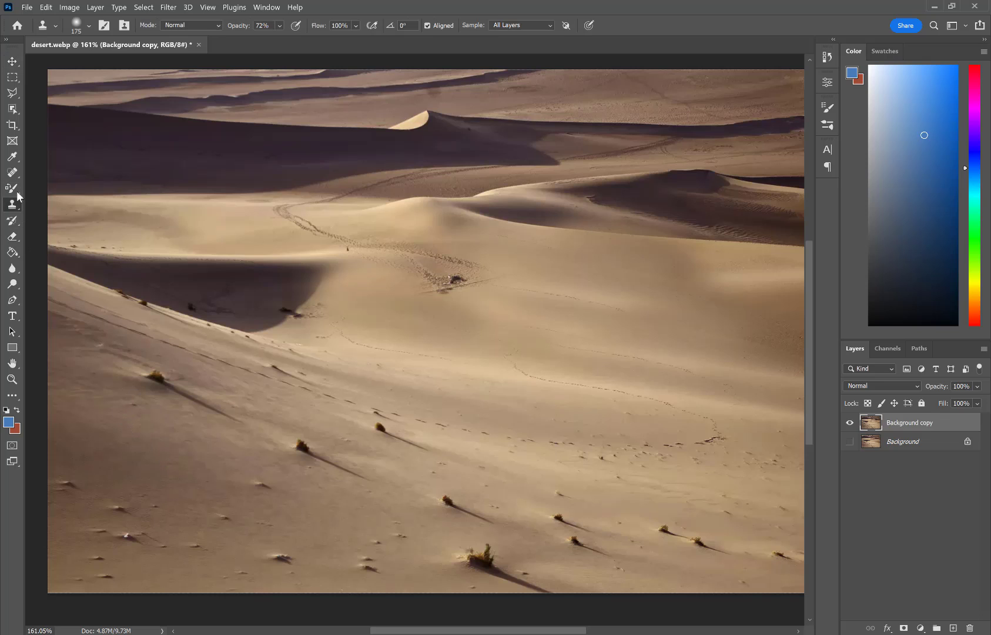
left_click(110, 428, "alt")
mouse_move(153, 385)
left_mouse_down()
mouse_move(176, 376)
mouse_move(212, 410)
mouse_move(156, 378)
left_mouse_up()
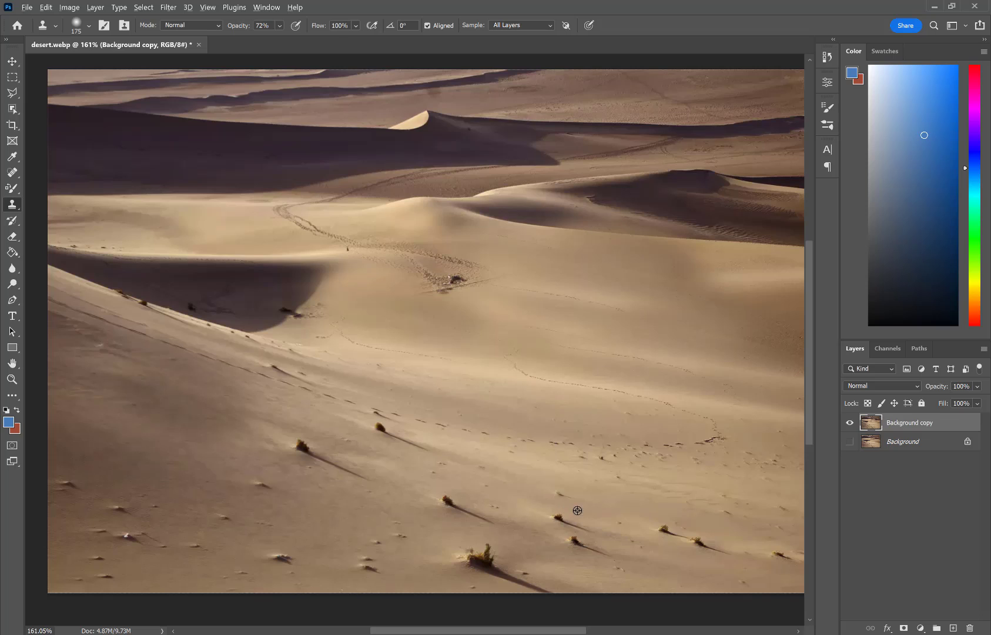
Sample smooth sand on the right side of the middle dune and clone it over the faint marks just below
scroll(577, 510, "down", 3)
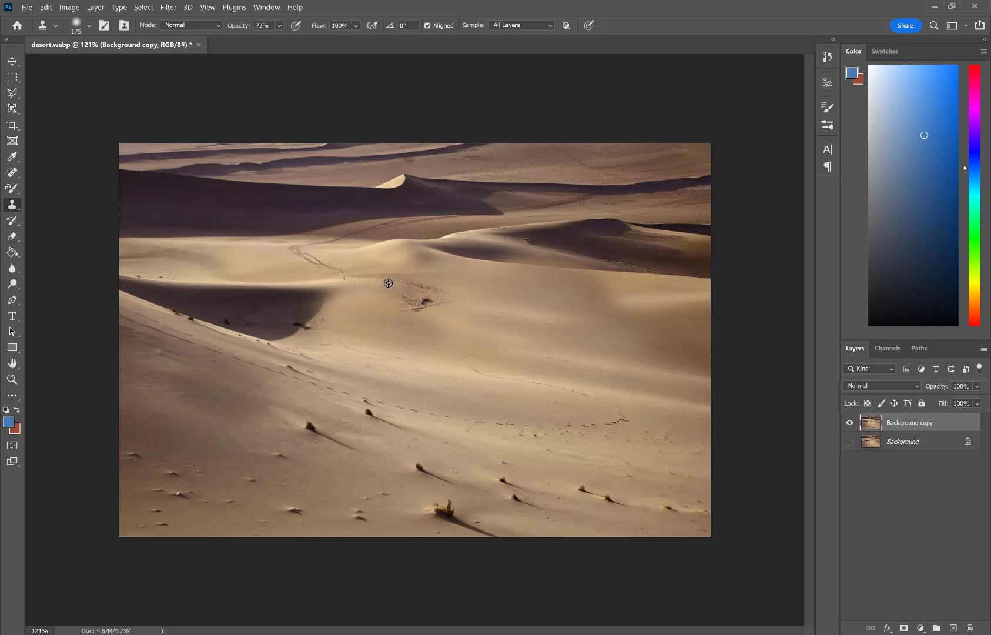
left_click(560, 317, "alt")
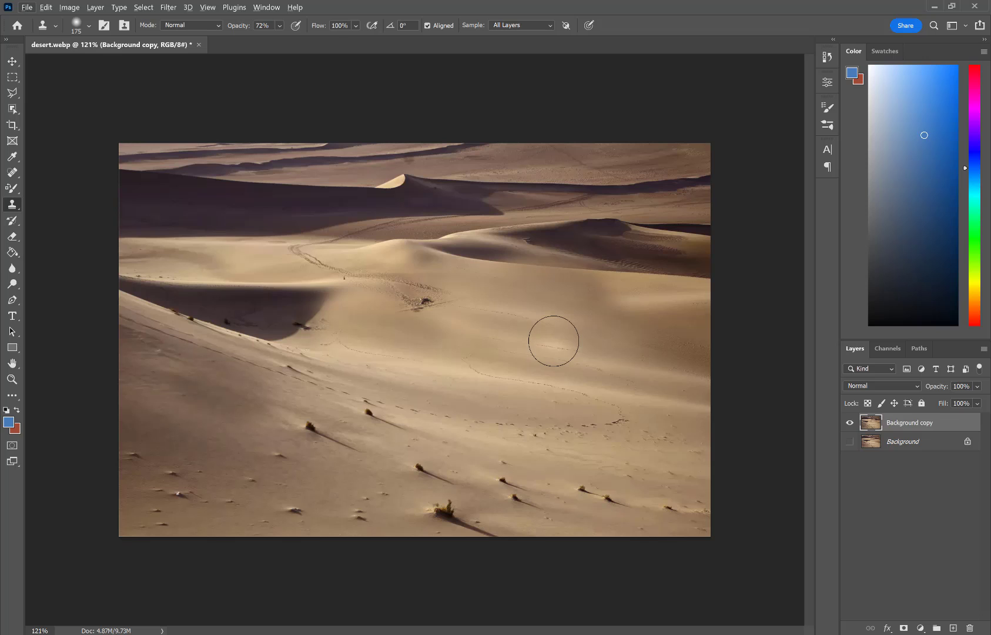
left_click_drag(553, 341, 570, 330)
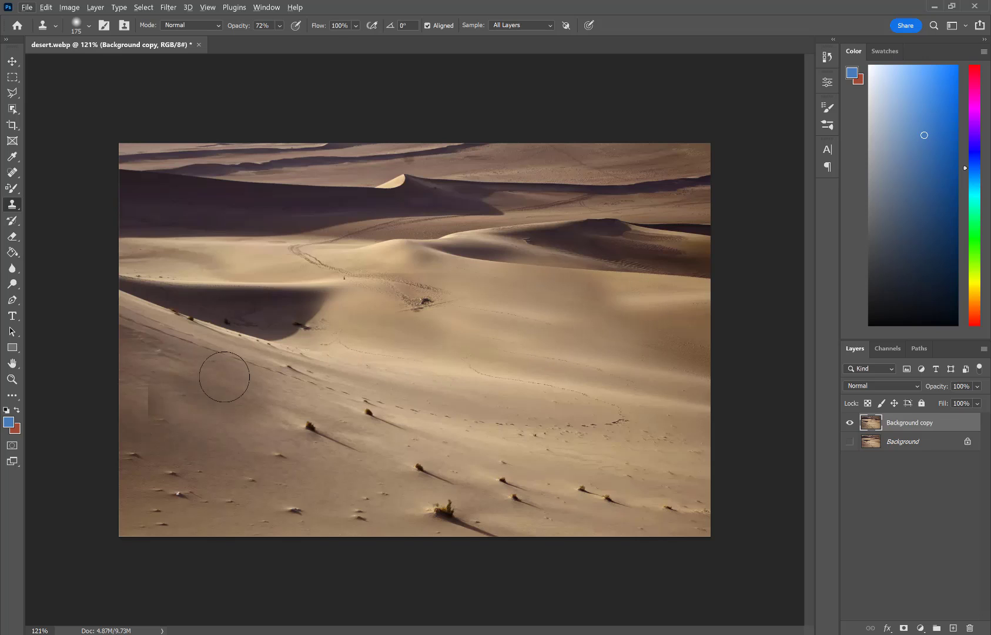
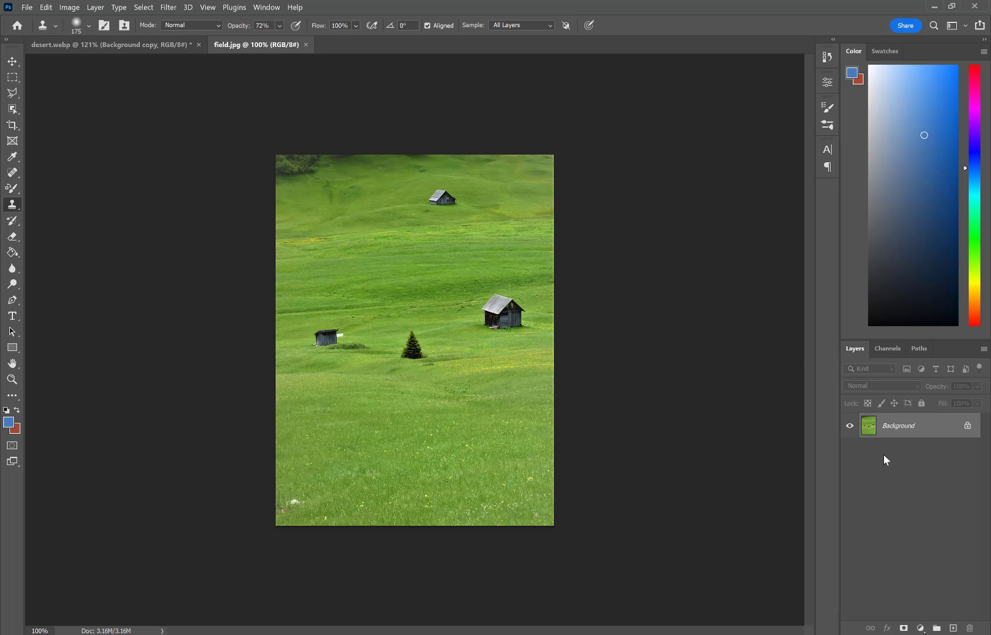
Duplicate the Background layer of field.jpg as Background copy
right_click(893, 426)
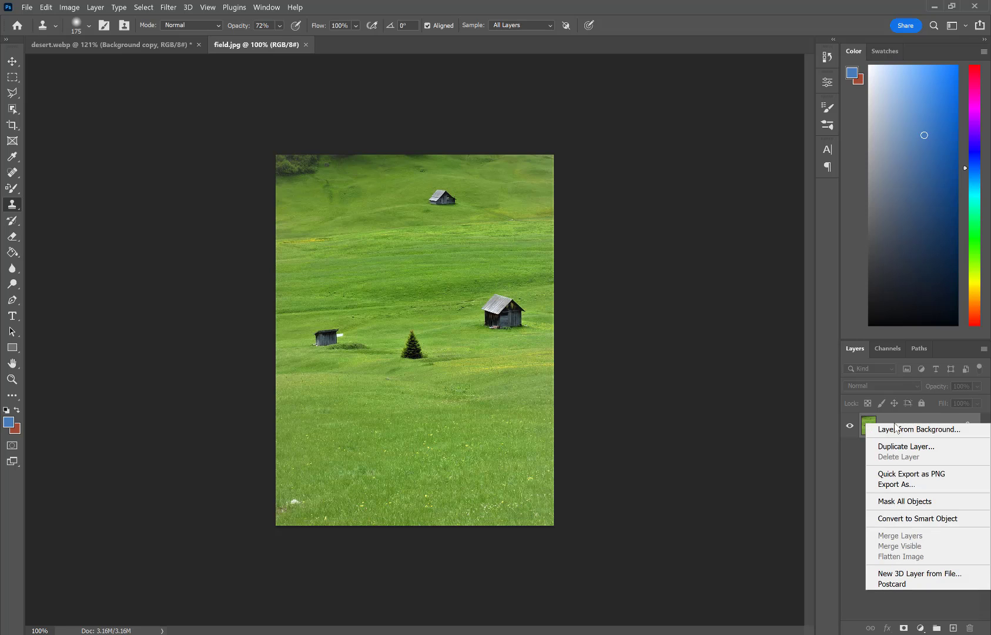
left_click(916, 444)
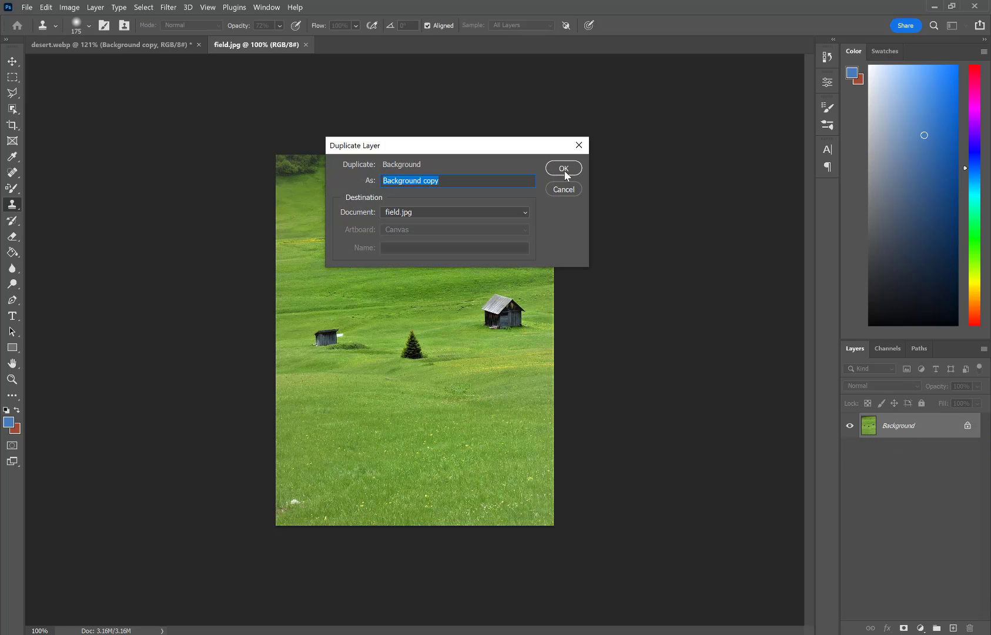
left_click(564, 169)
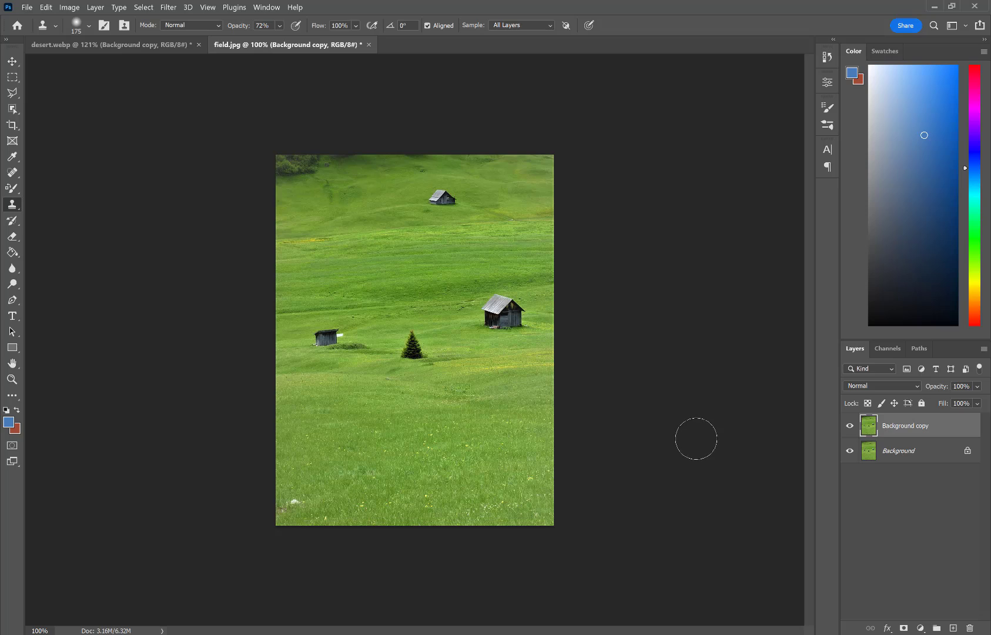
Sample grass below the fir tree in the middle of the field and clone it over the tree
key("alt")
left_click(387, 401, "alt")
mouse_move(392, 351)
left_mouse_down()
mouse_move(424, 345)
mouse_move(407, 349)
mouse_move(398, 338)
left_mouse_up()
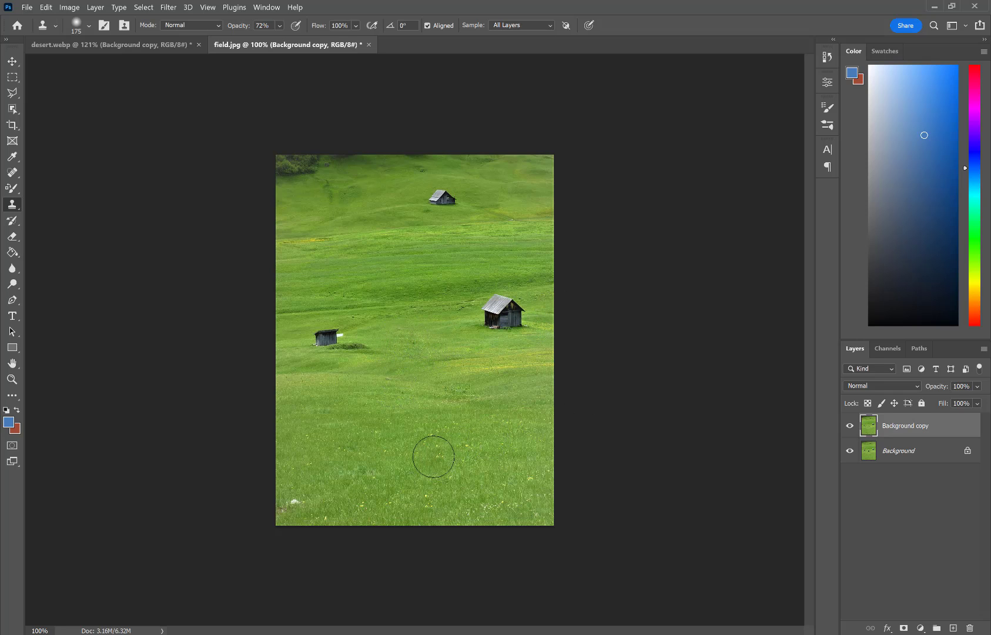
Sample grass below the small shed on the field's left side and clone it over the shed and the bushes beside it
scroll(400, 313, "up", 3, "alt")
scroll(452, 365, "up", 3, "alt")
scroll(460, 369, "down", 5, "alt")
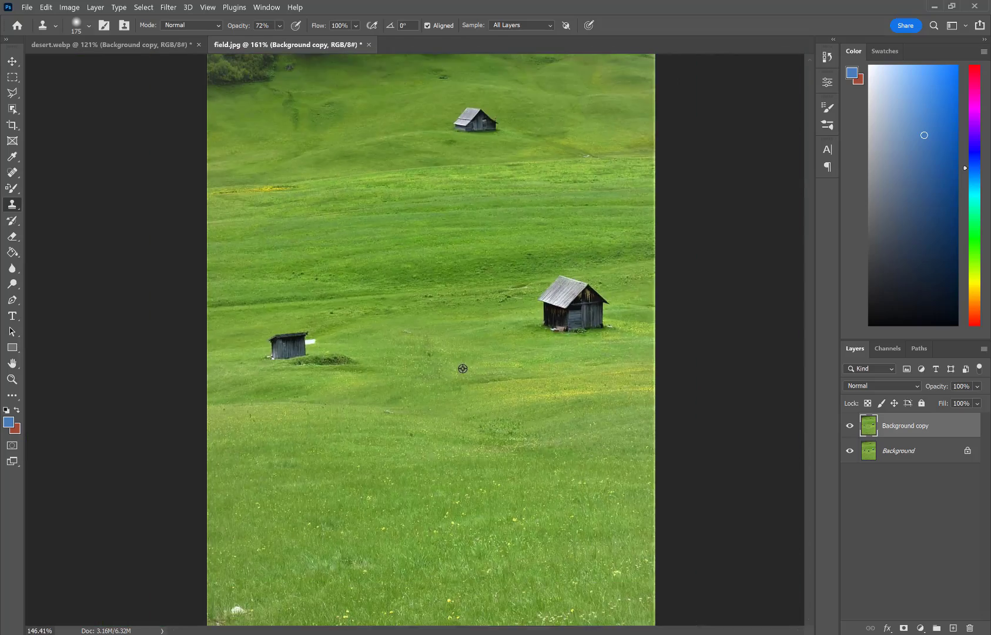
scroll(462, 369, "down", 2)
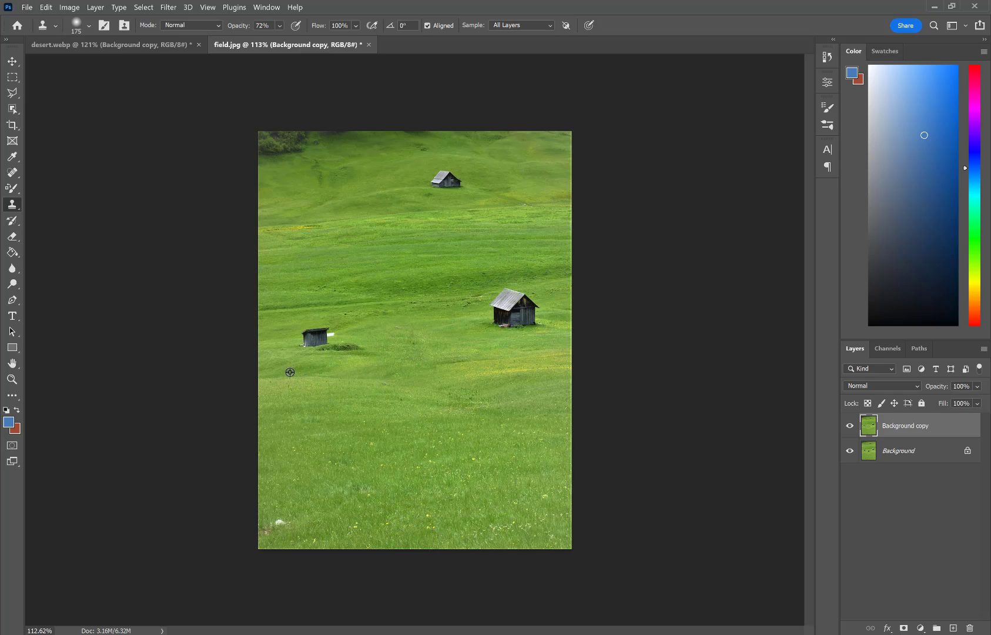
left_click(320, 427, "alt")
mouse_move(309, 356)
left_mouse_down()
mouse_move(303, 339)
mouse_move(333, 335)
mouse_move(292, 336)
mouse_move(365, 327)
left_mouse_up()
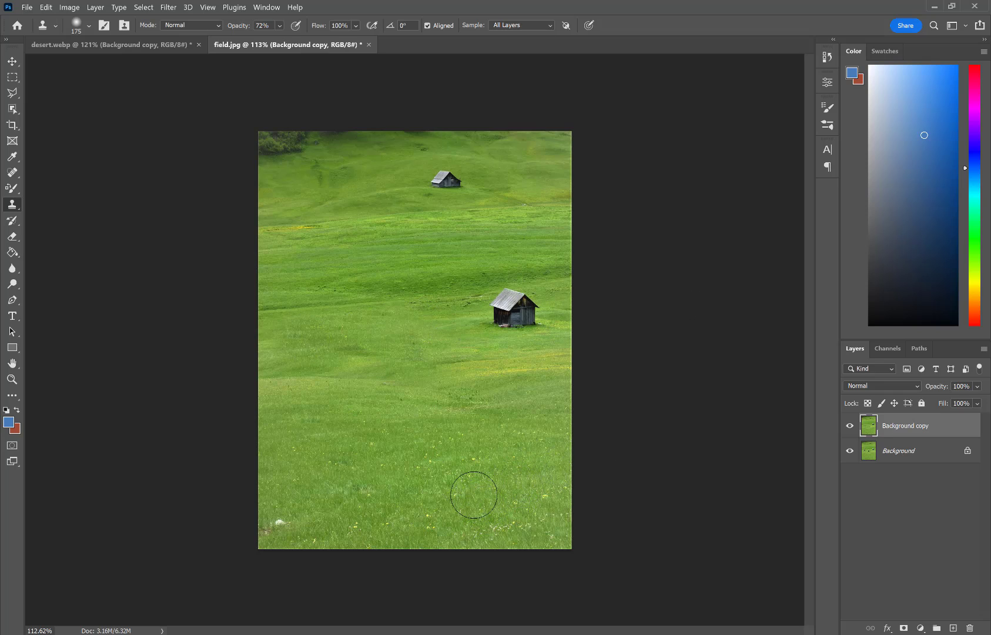
Clone the large hut onto the left of the middle slope and scale the copy down to 58.10%
left_click(527, 306, "alt")
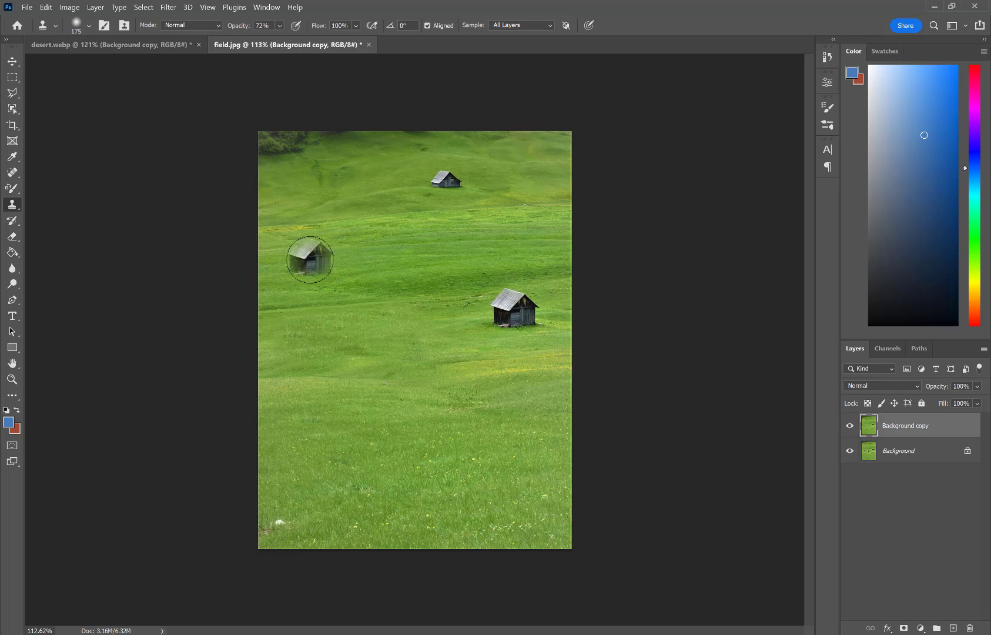
mouse_move(325, 250)
left_mouse_down()
mouse_move(340, 246)
mouse_move(331, 241)
mouse_move(326, 255)
left_mouse_up()
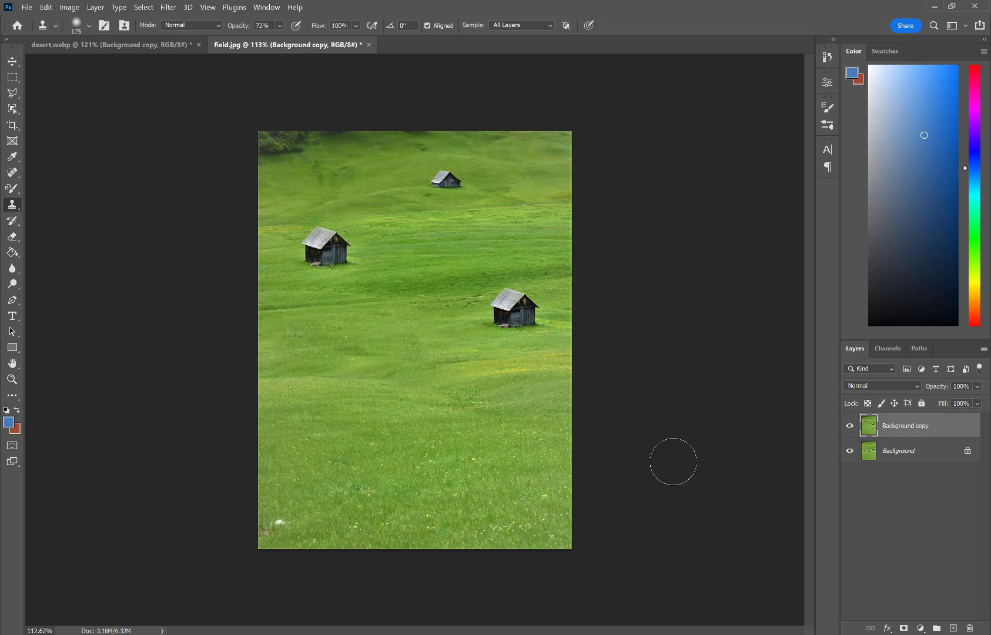
left_click(15, 79)
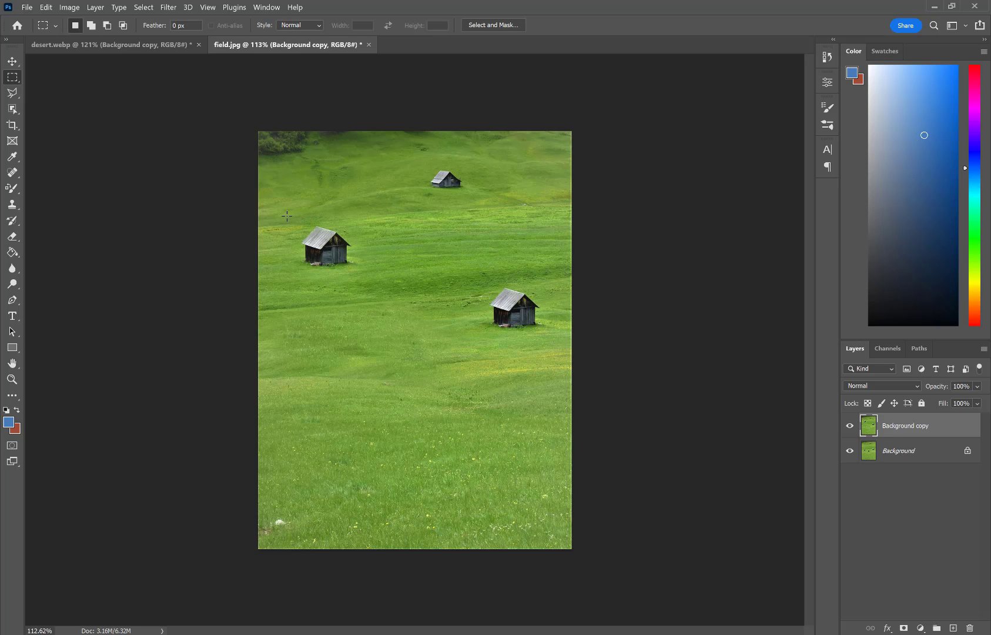
left_click_drag(362, 217, 293, 274)
key("ctrl+t")
left_click_drag(288, 214, 318, 237)
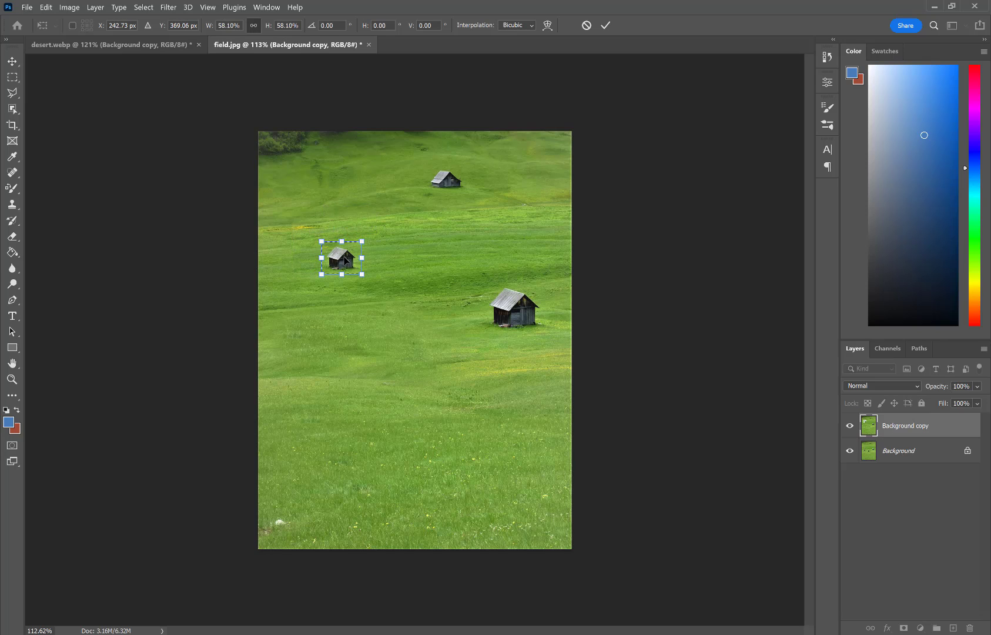
left_click(606, 27)
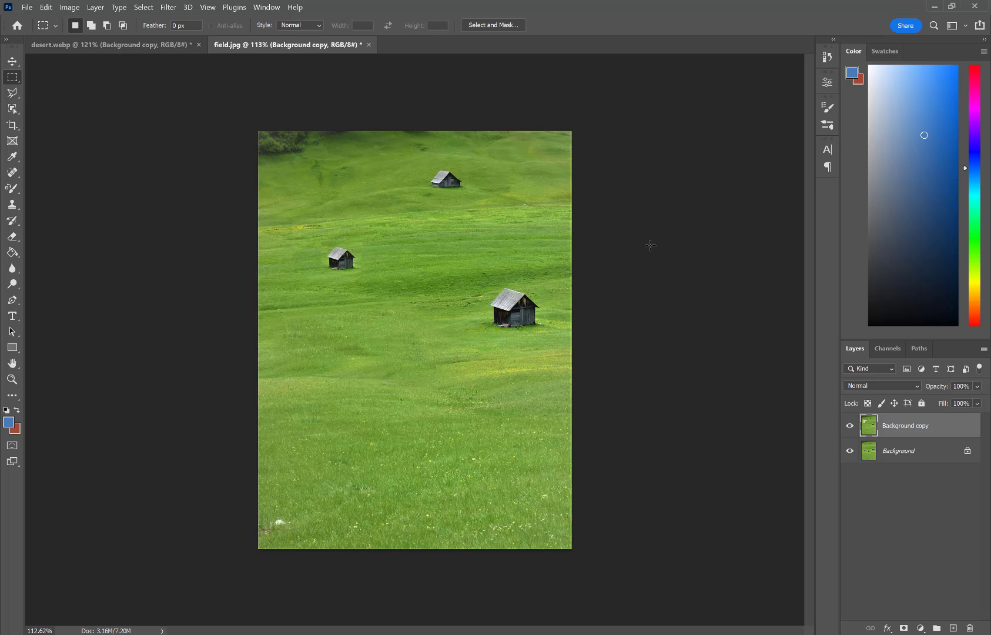
Reduce the Clone Stamp brush size to 25 and clone nearby grass over the visible edges around the scaled hut
scroll(303, 218, "up", 5)
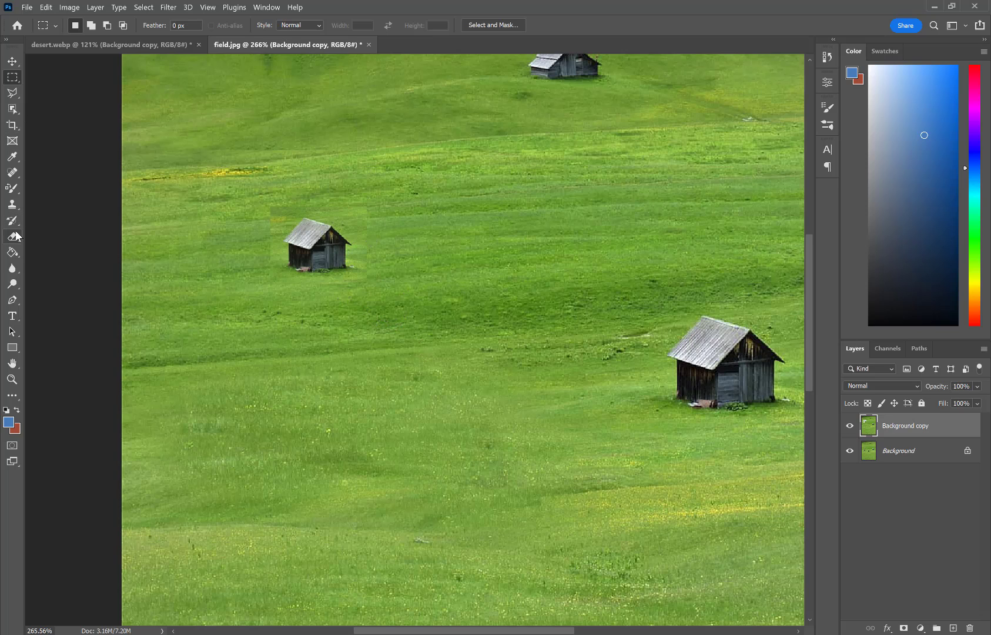
left_click(12, 204)
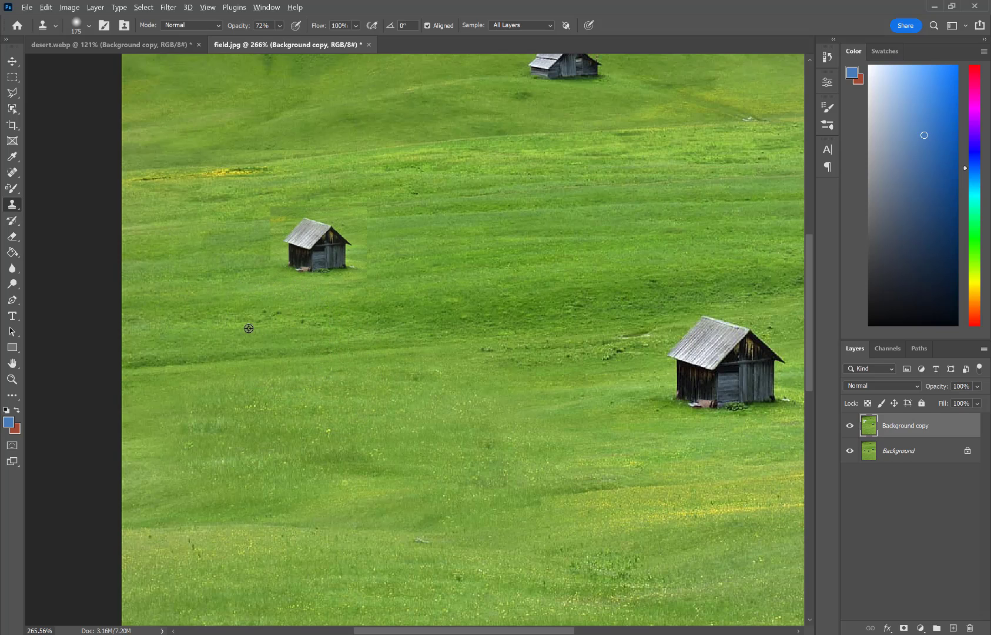
key("bracketleft")
key("bracketleft")
key("bracketleft")
key("bracketleft")
key("bracketleft")
key("bracketleft")
key("bracketleft")
key("bracketleft")
key("bracketleft")
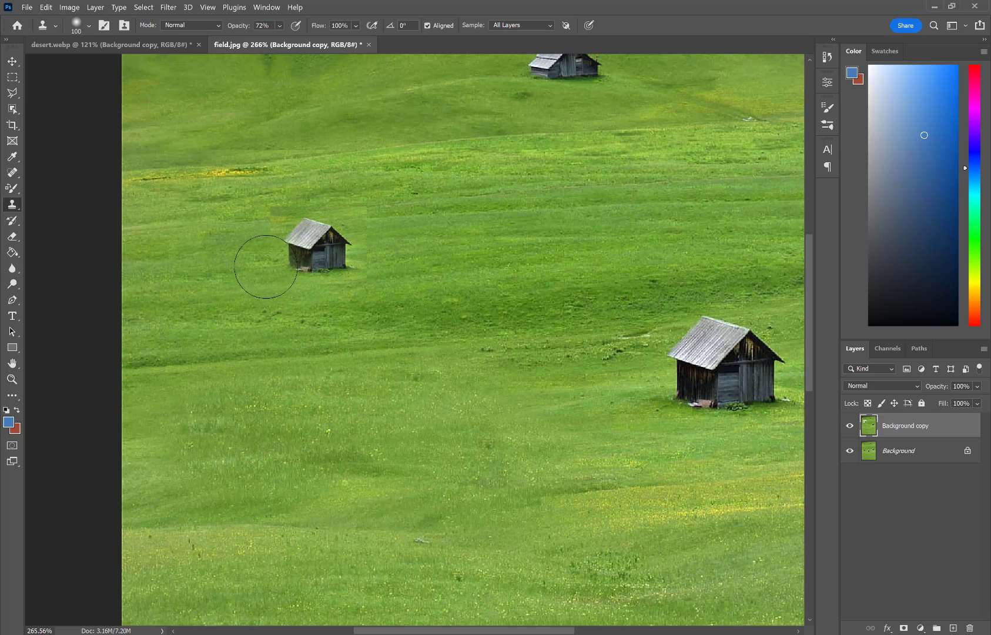
key("bracketleft")
key("bracketleft")
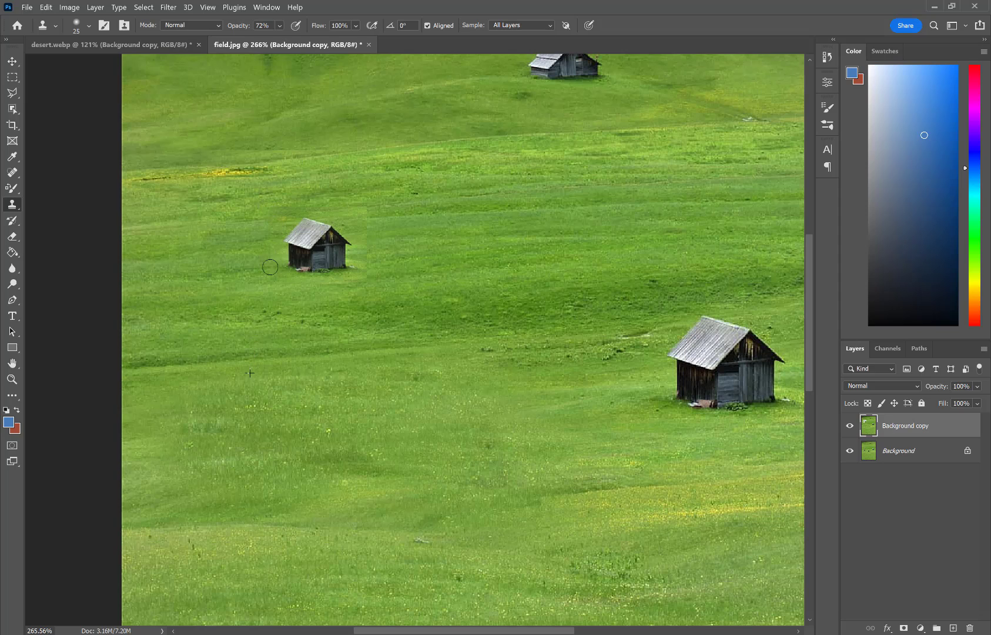
left_click(392, 275)
mouse_move(356, 206)
left_mouse_down()
mouse_move(371, 269)
mouse_move(351, 288)
mouse_move(359, 267)
mouse_move(335, 293)
mouse_move(365, 218)
mouse_move(382, 232)
mouse_move(305, 197)
mouse_move(245, 221)
mouse_move(317, 201)
mouse_move(294, 211)
left_mouse_up()
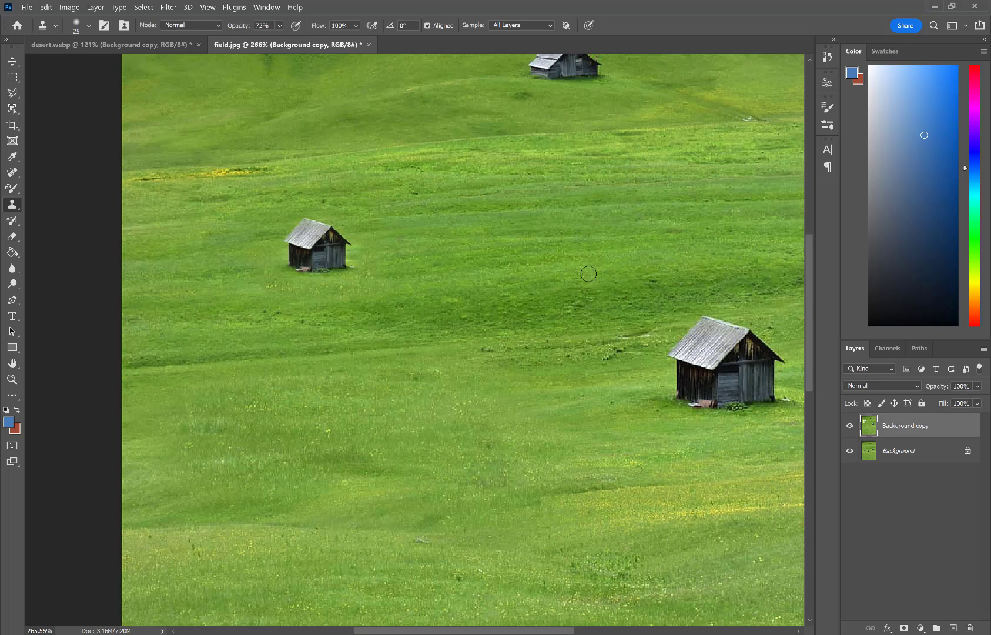
Try cloning over the hut on the upper slope, enlarge the brush size to 100, and undo the cloning
scroll(587, 267, "down", 2)
scroll(550, 248, "down", 1)
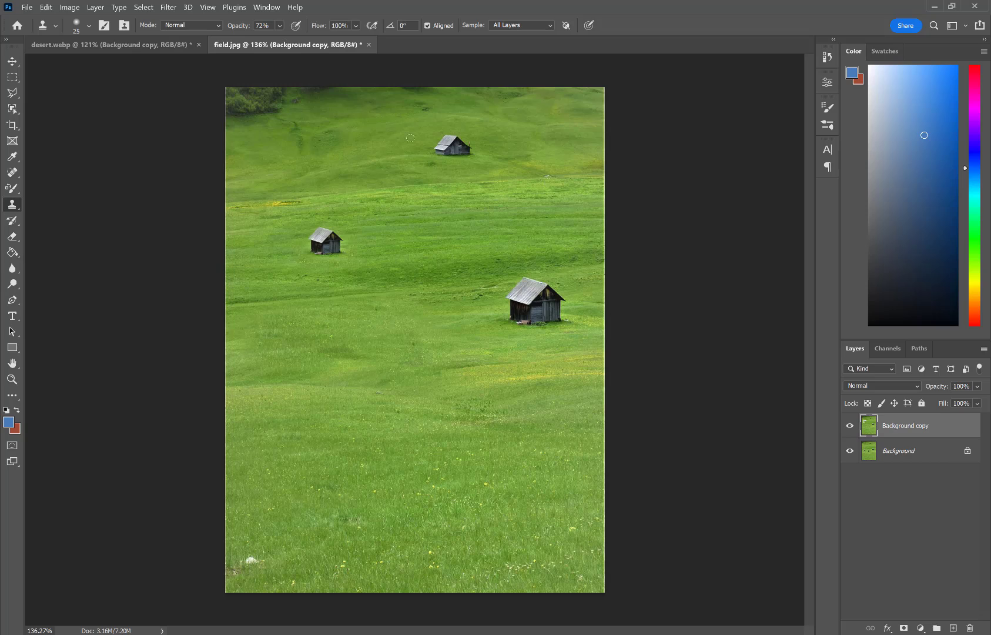
scroll(471, 138, "up", 4)
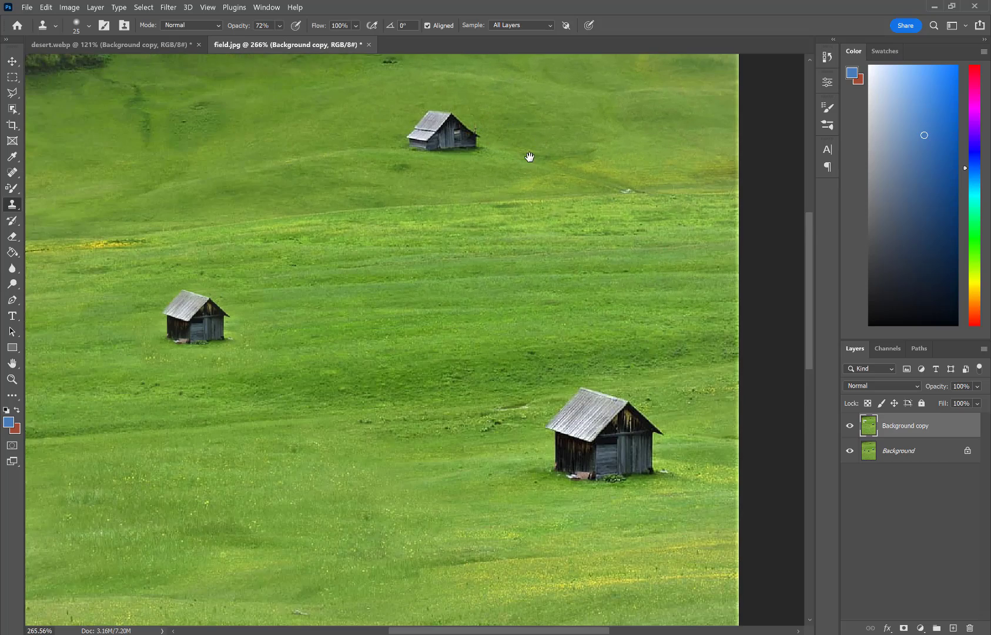
left_click_drag(528, 157, 513, 183)
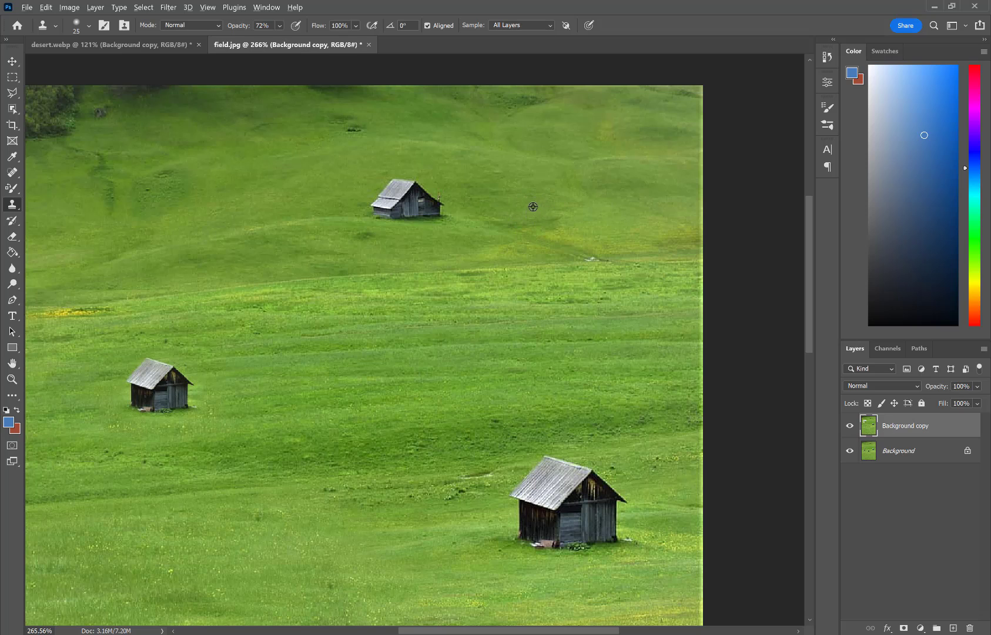
mouse_move(452, 205)
left_mouse_down()
mouse_move(370, 190)
mouse_move(437, 206)
mouse_move(406, 200)
left_mouse_up()
key("bracketright")
key("bracketright")
key("bracketright")
key("bracketright")
key("bracketright")
key("bracketright")
key("bracketright")
key("bracketright")
key("bracketleft")
key("bracketleft")
key("ctrl+z")
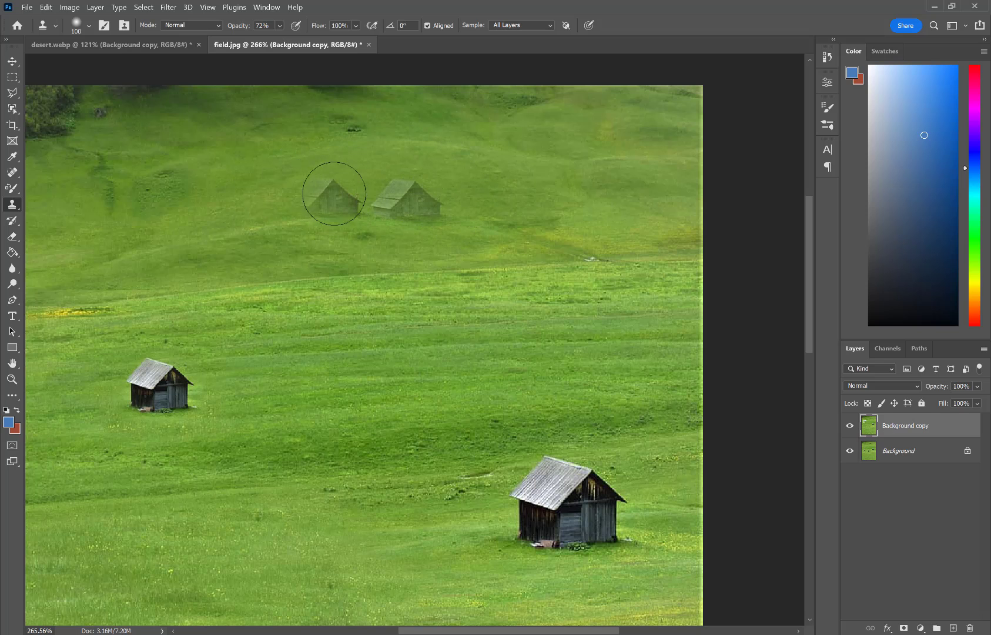
Sample clean grass to the right of the upper-slope hut and clone it over the hut and the ghost copy beside it
left_click(559, 217, "alt")
mouse_move(453, 206)
left_mouse_down()
mouse_move(388, 197)
mouse_move(447, 213)
mouse_move(469, 207)
mouse_move(298, 190)
left_mouse_up()
left_click_drag(387, 200, 509, 225)
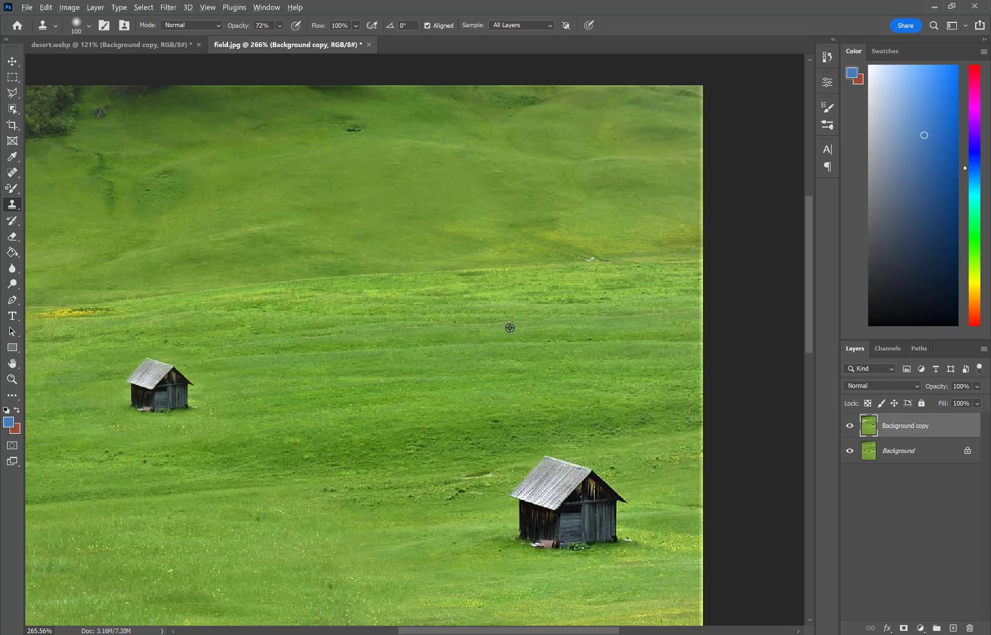
scroll(547, 274, "down", 2)
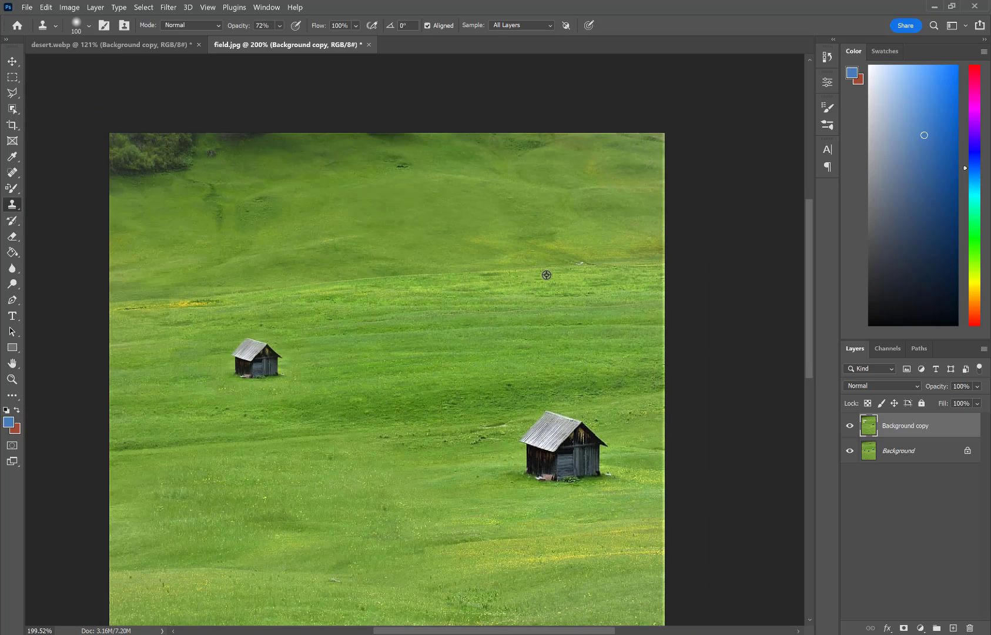
scroll(546, 274, "down", 3)
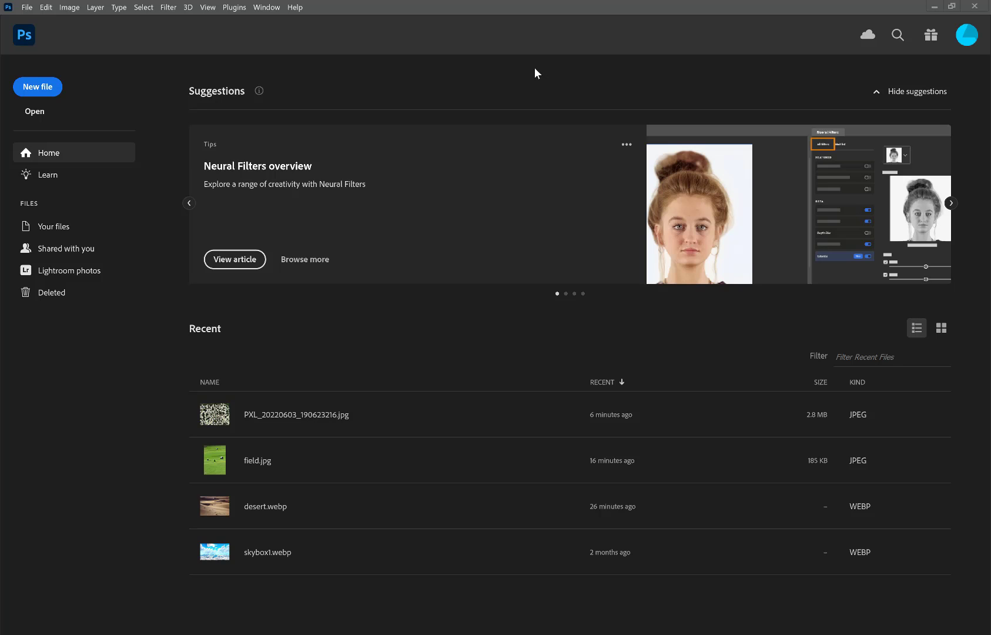
Open the WEBP portrait photo of the man in the dark T-shirt
left_click(26, 8)
left_click(27, 8)
left_click(26, 8)
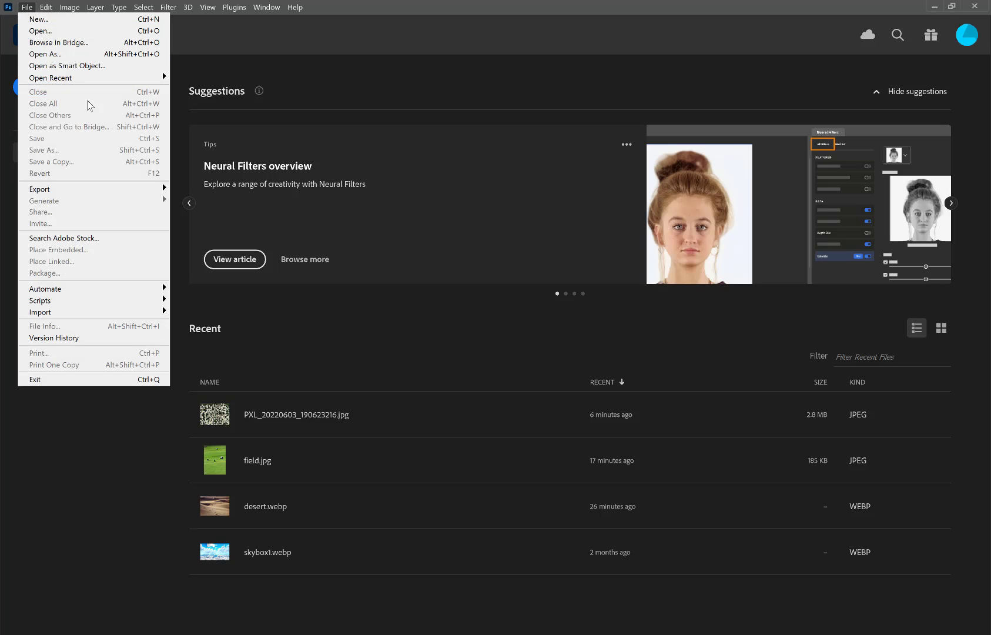
left_click(87, 36)
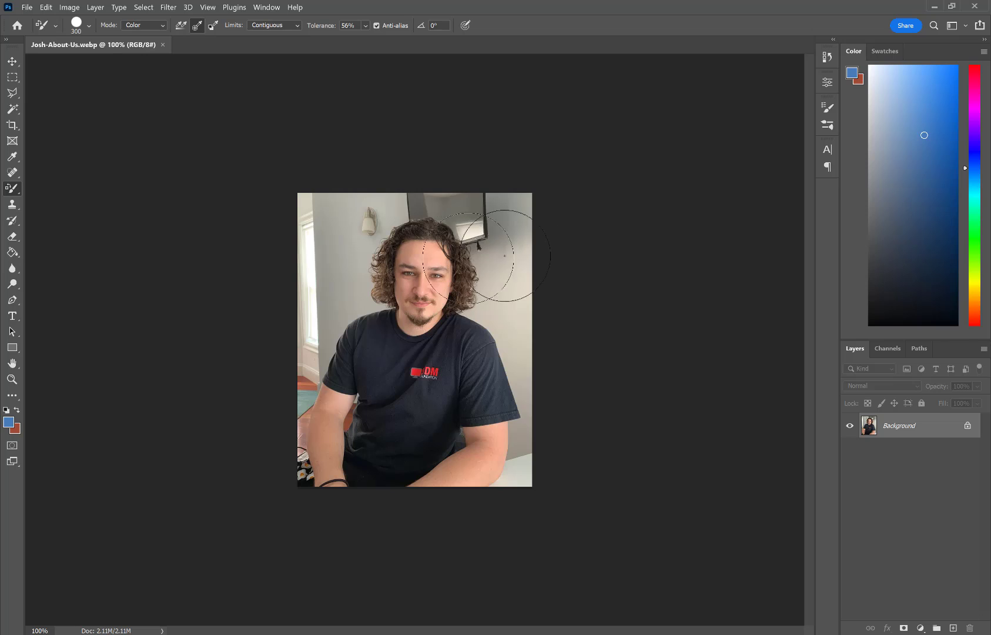
Duplicate the portrait's Background layer as Background copy
right_click(898, 428)
left_click(906, 448)
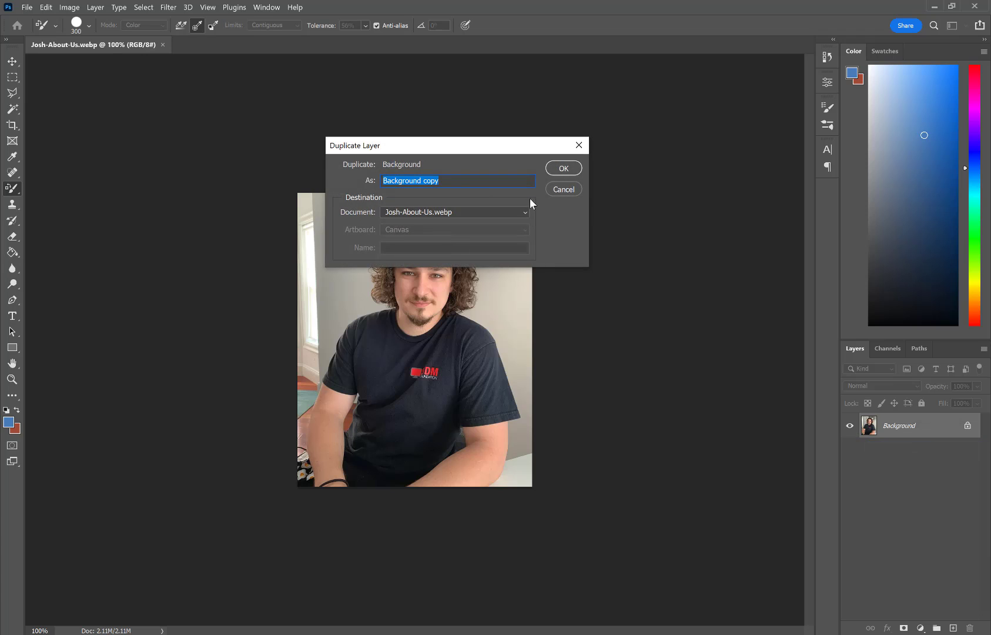
left_click(562, 168)
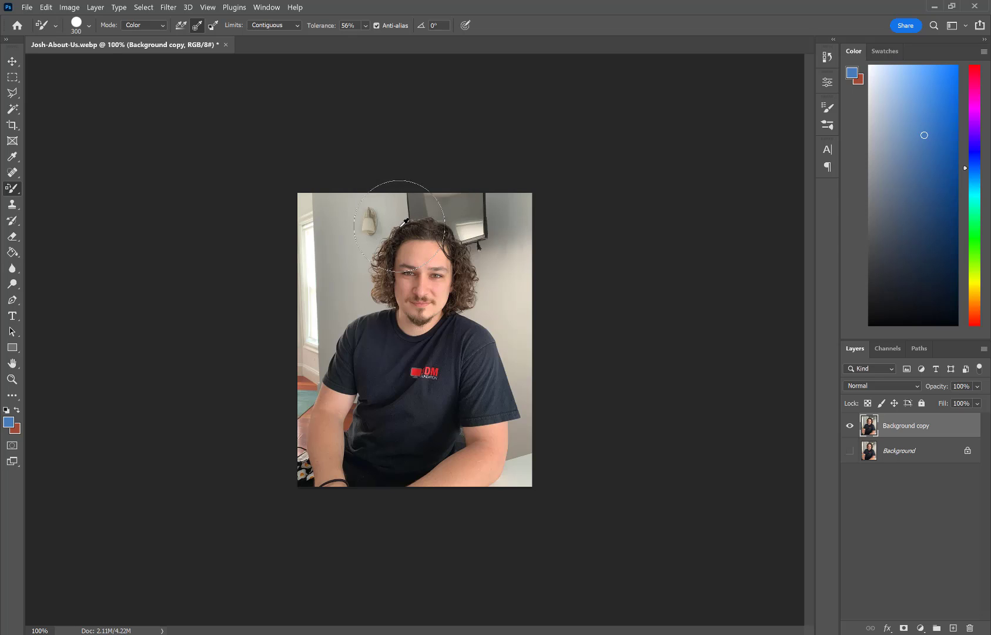
Add a Brightness/Contrast adjustment layer above Background copy with the default name, Normal mode and 100% opacity
scroll(630, 328, "up", 2)
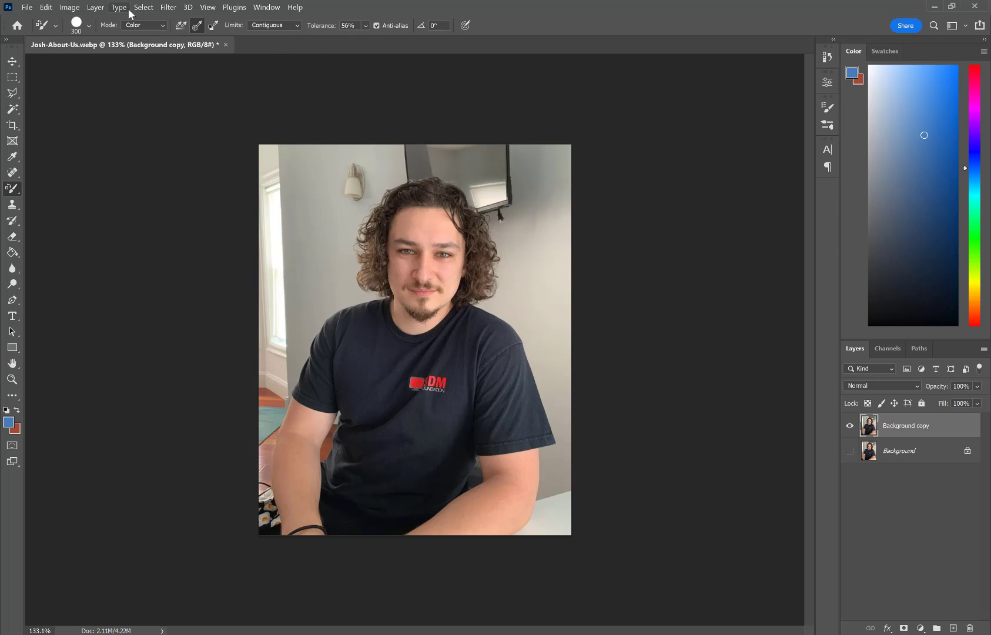
left_click(95, 7)
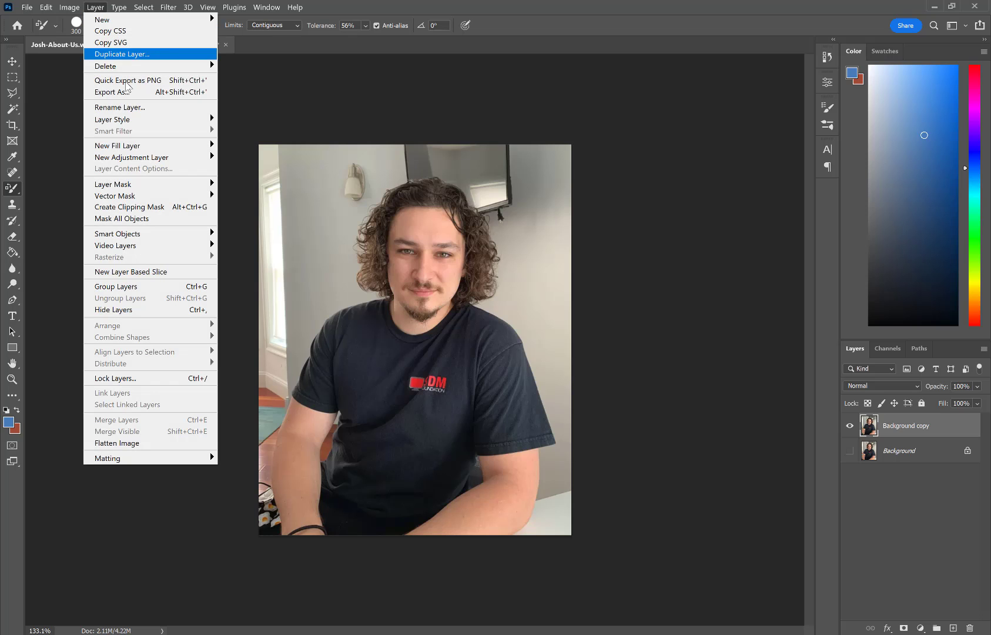
mouse_move(164, 159)
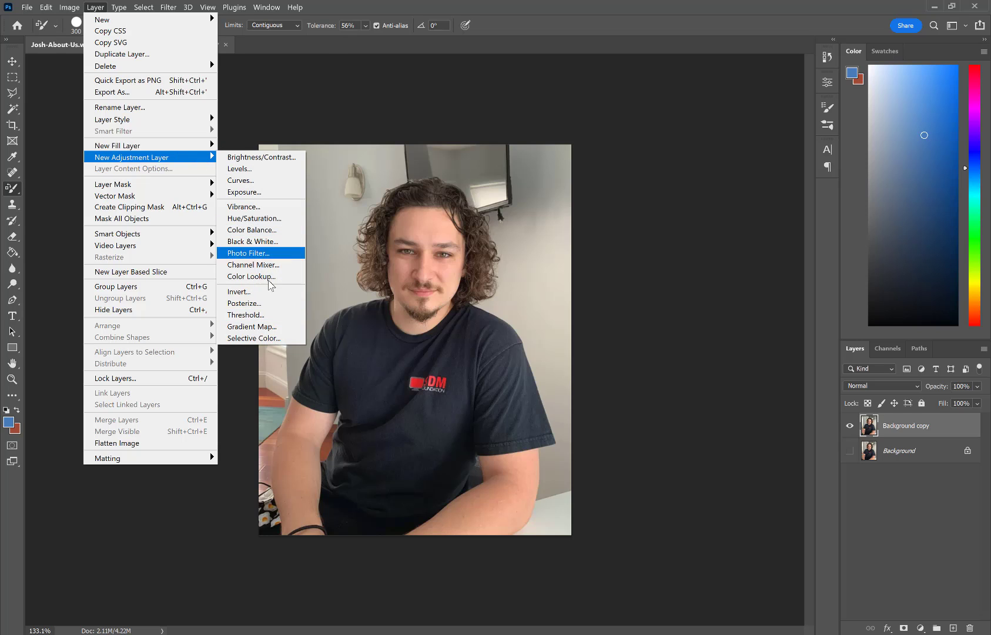
left_click(254, 156)
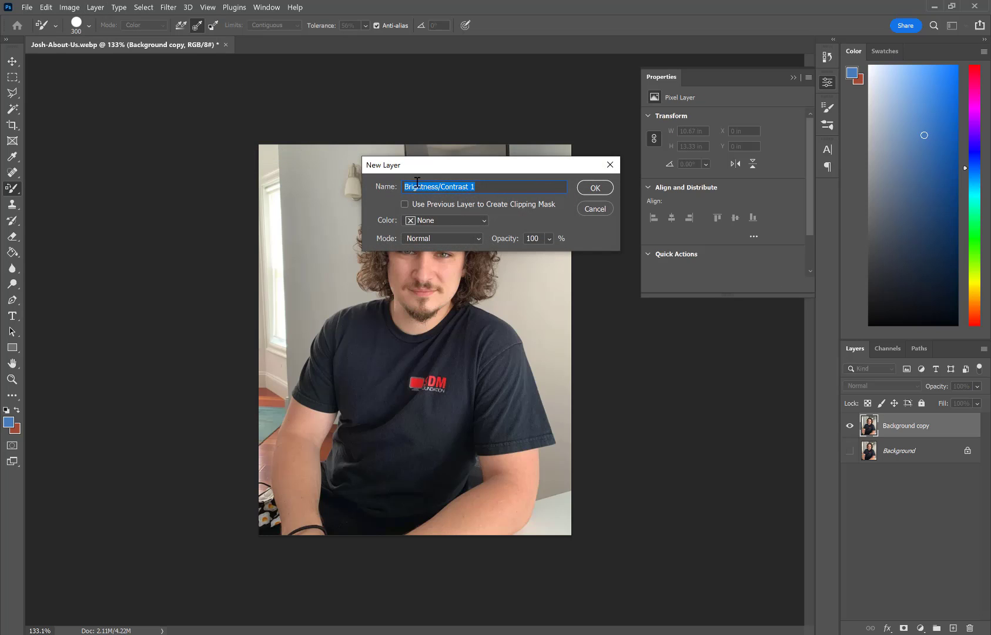
left_click(595, 188)
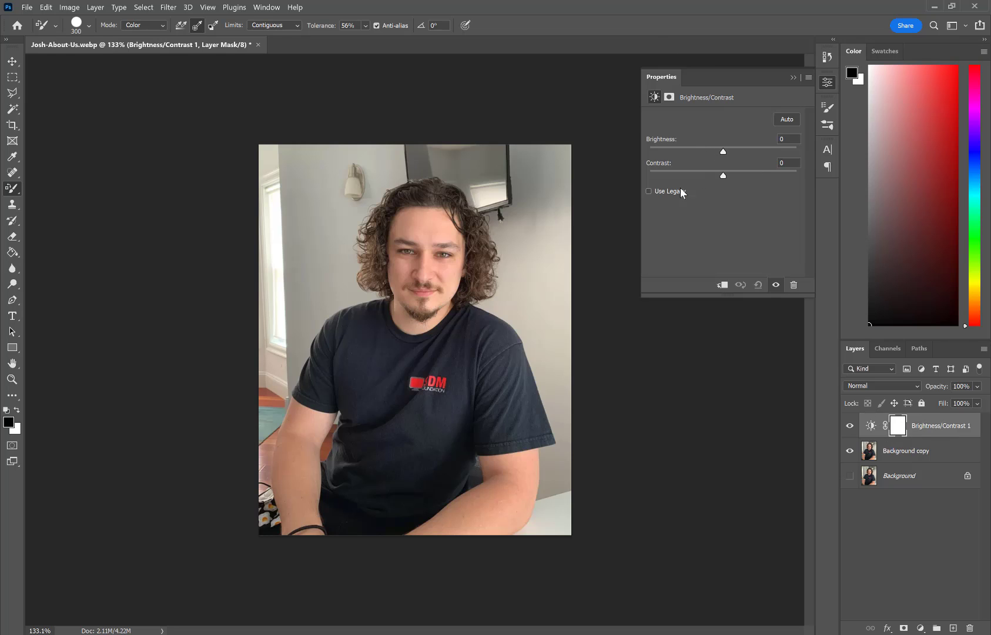
Try the Brightness/Contrast extremes, with brightness at -150 and 4 and contrast at 100, -50 and -2
mouse_move(722, 152)
left_mouse_down()
mouse_move(786, 149)
mouse_move(656, 147)
mouse_move(800, 152)
mouse_move(724, 148)
left_mouse_up()
left_click_drag(777, 177, 643, 151)
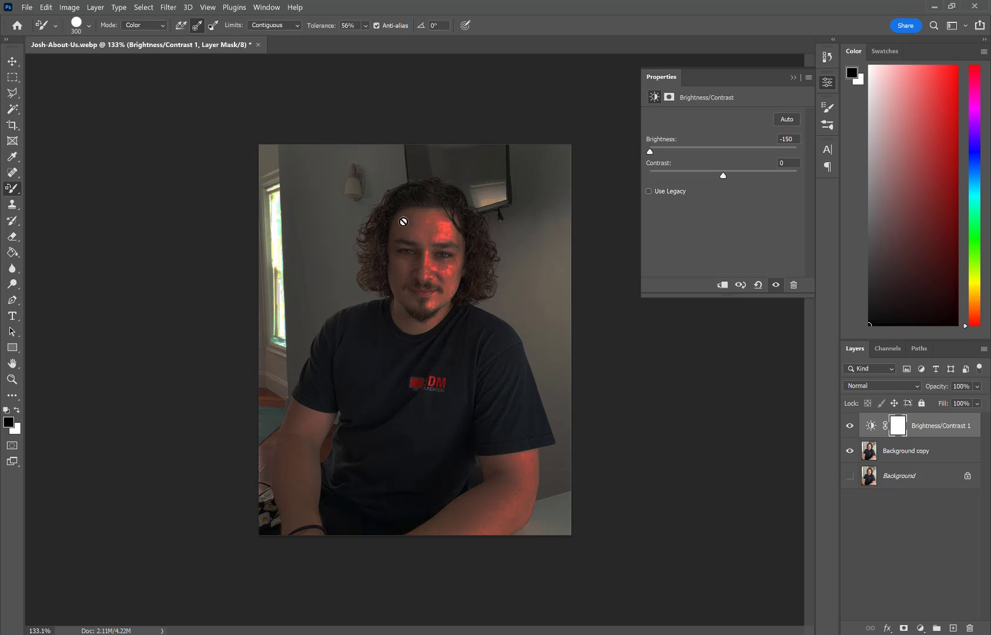
left_click_drag(650, 151, 727, 154)
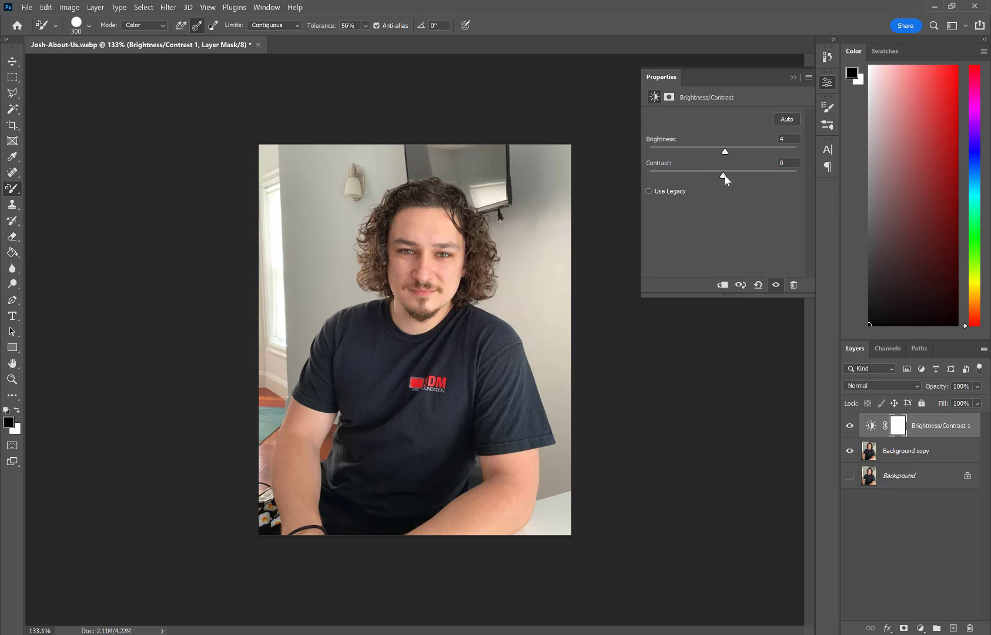
left_click_drag(733, 174, 758, 173)
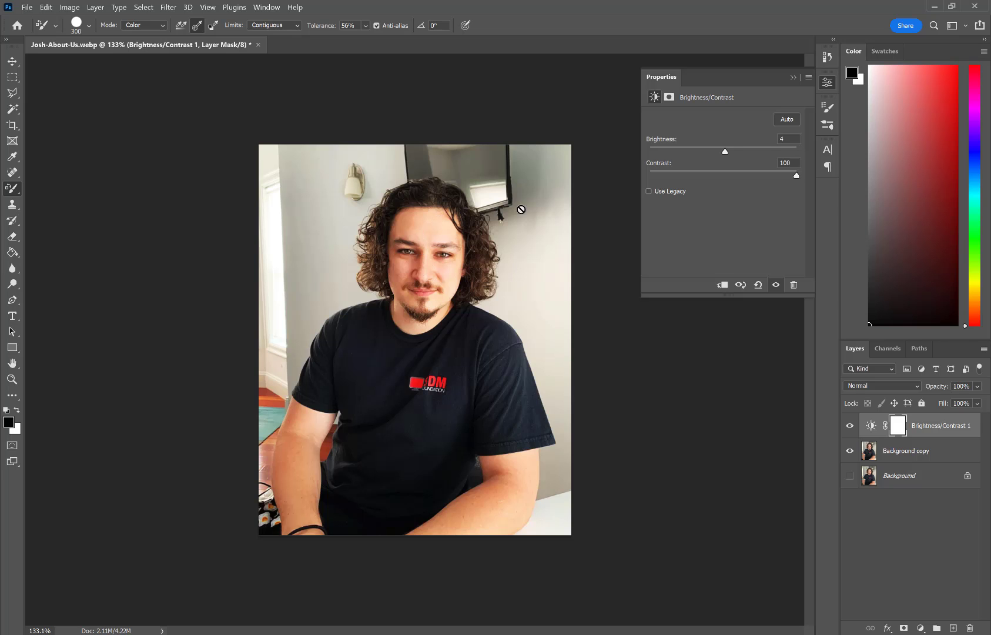
left_click_drag(793, 174, 704, 176)
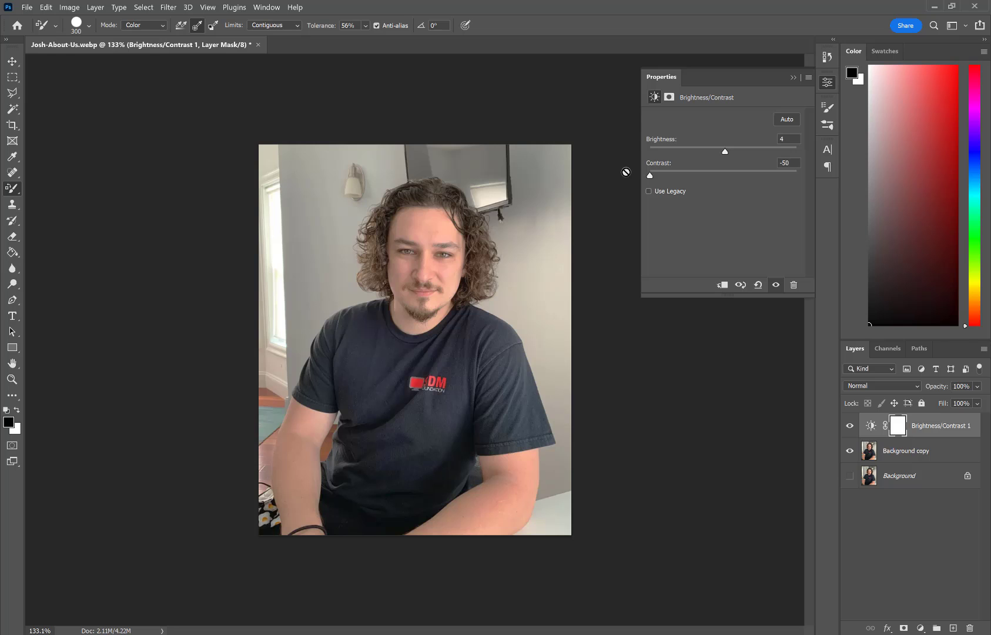
left_click_drag(650, 176, 723, 171)
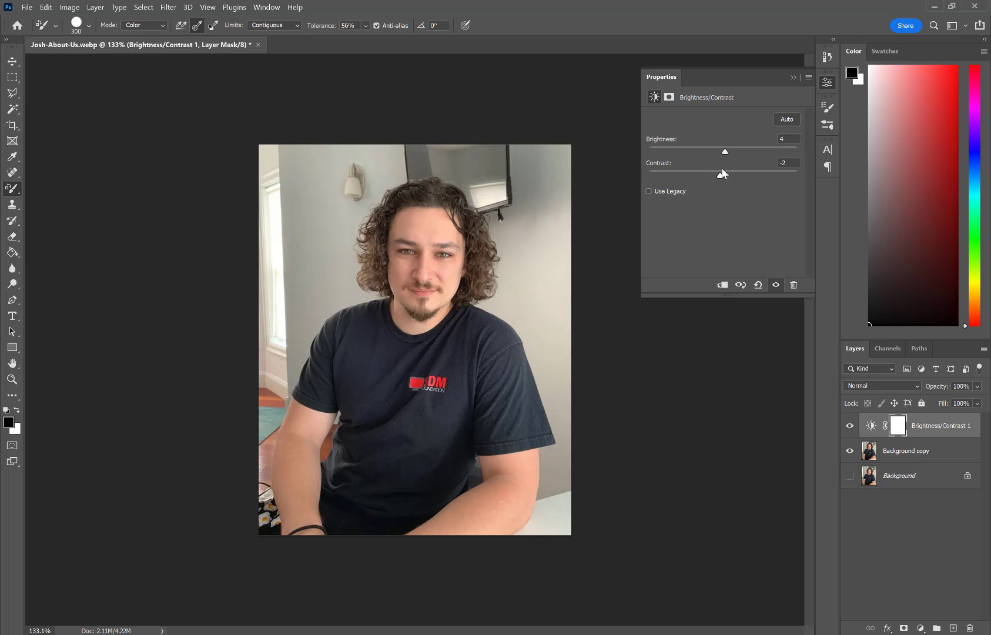
Try the automatic and legacy corrections, set brightness to 3 and contrast to 10, and collapse the adjustment's settings
left_click(788, 118)
mouse_move(723, 175)
left_mouse_down()
mouse_move(768, 176)
mouse_move(695, 176)
mouse_move(751, 176)
mouse_move(725, 177)
mouse_move(733, 175)
left_mouse_up()
left_click(786, 119)
left_click(648, 191)
left_click_drag(724, 151, 725, 151)
left_click_drag(729, 176, 730, 174)
left_click(790, 77)
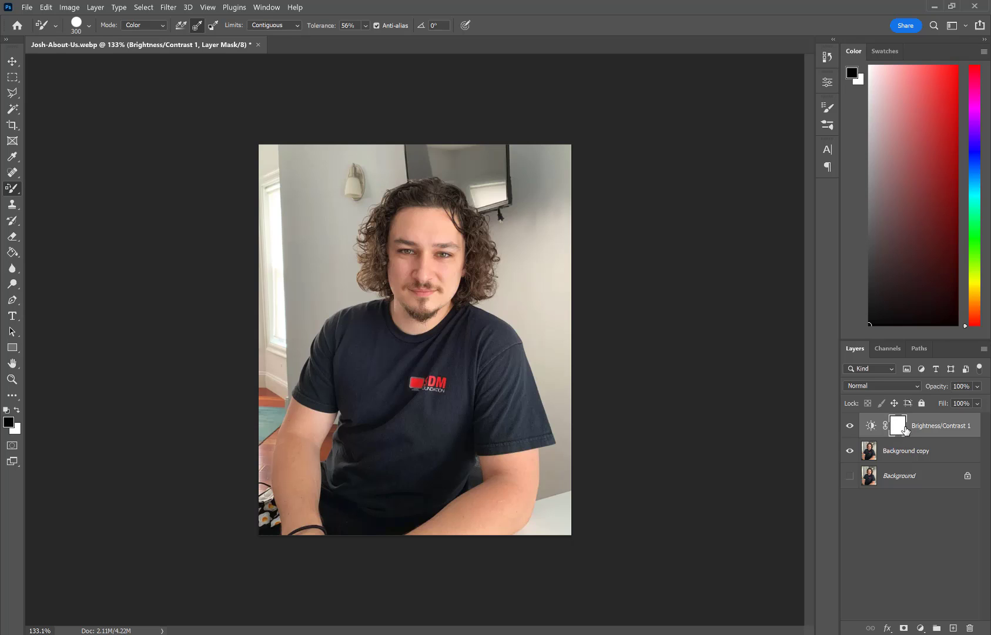
left_click(932, 426)
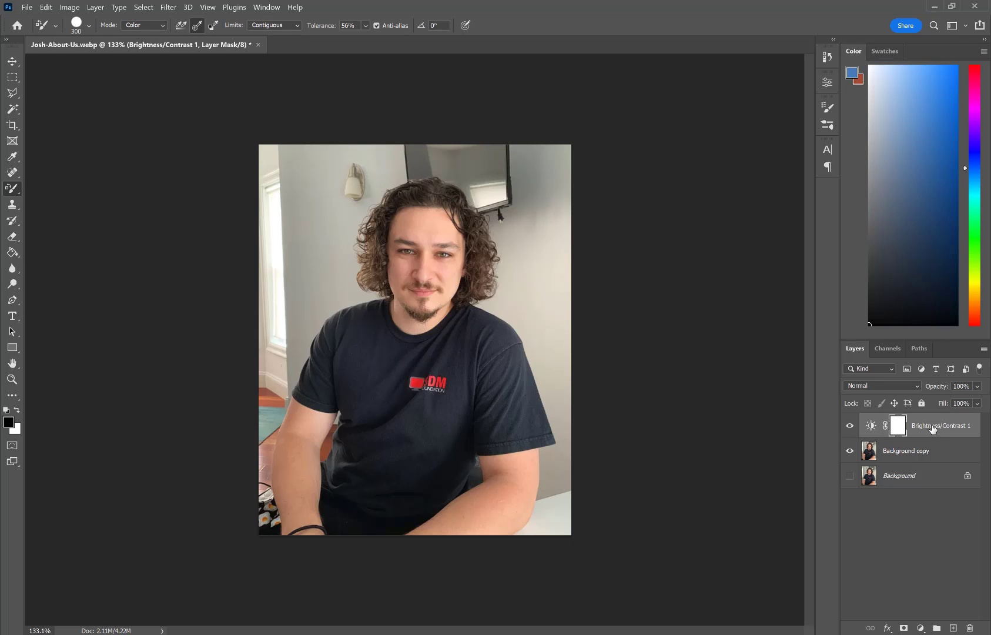
double_click(933, 425)
left_click(920, 437)
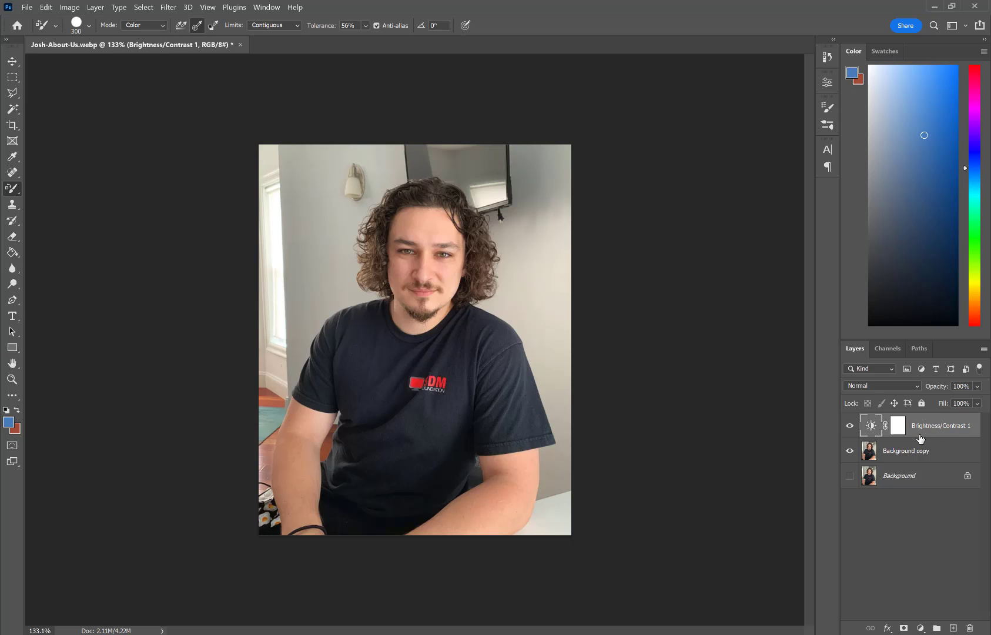
double_click(921, 437)
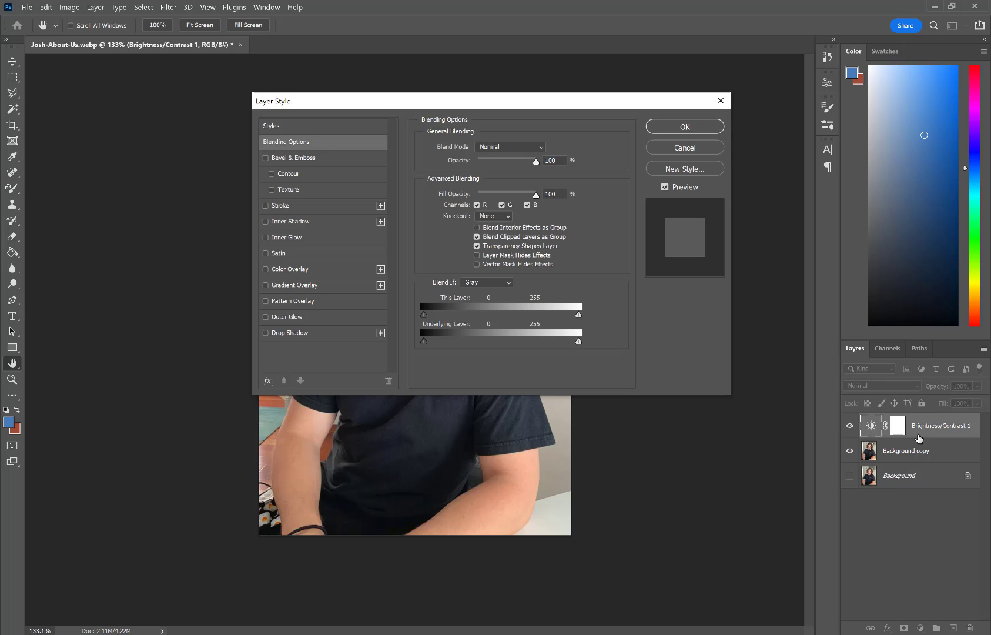
left_click(691, 147)
Reopen the Brightness/Contrast adjustment's settings and set its brightness to 150
double_click(871, 427)
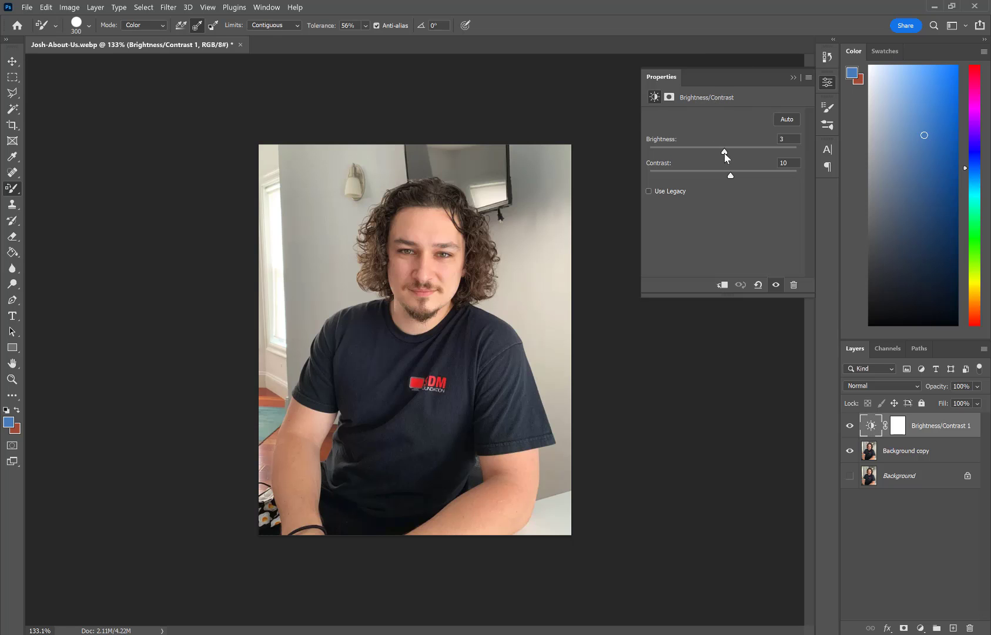
left_click_drag(724, 151, 816, 142)
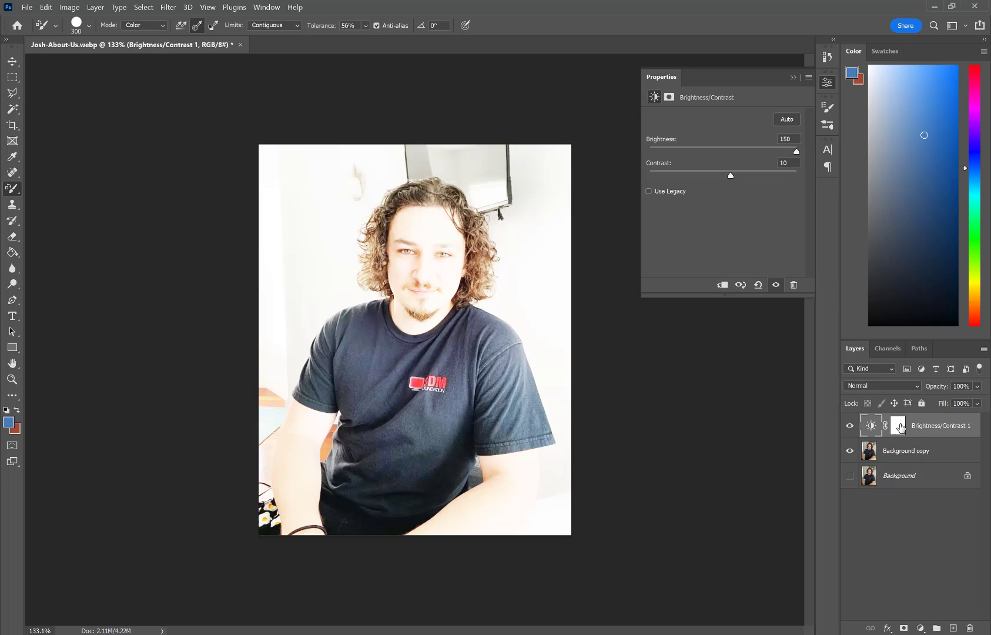
Target the Brightness/Contrast layer mask and choose the Brush tool with a brush size of 175
left_click(898, 426)
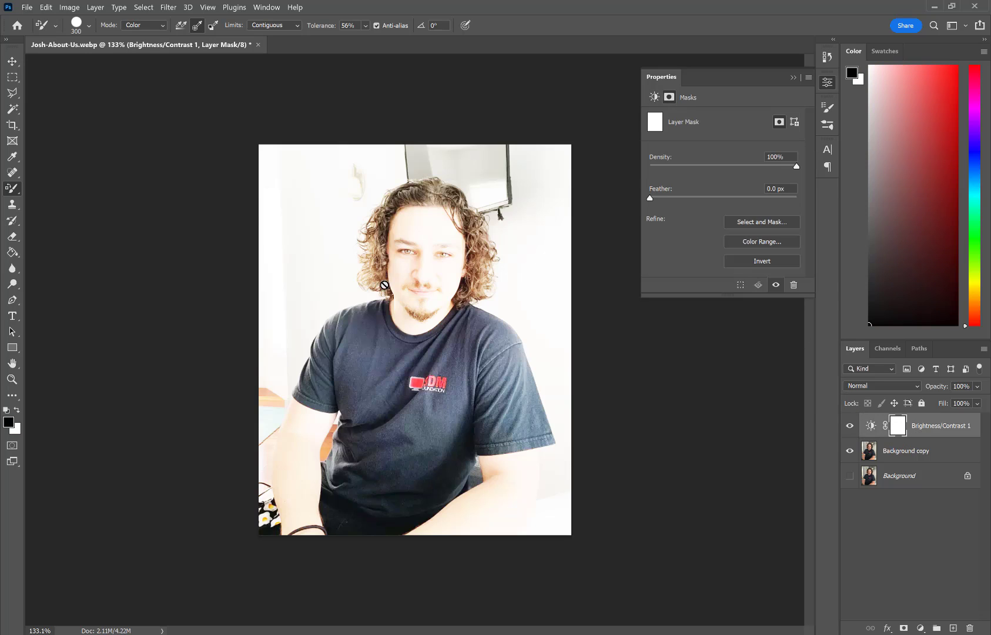
right_click(15, 192)
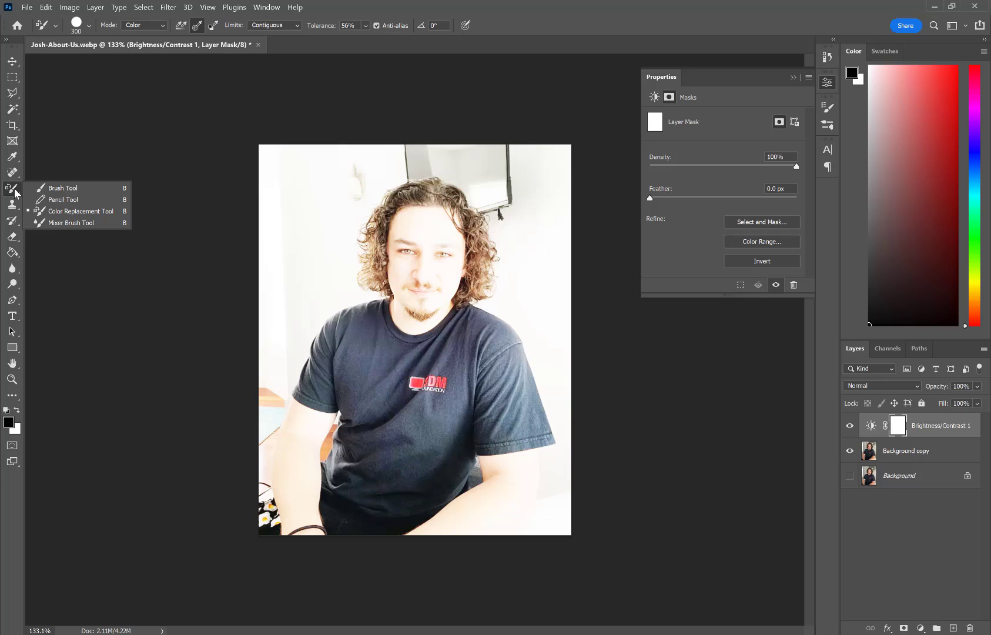
left_click(82, 184)
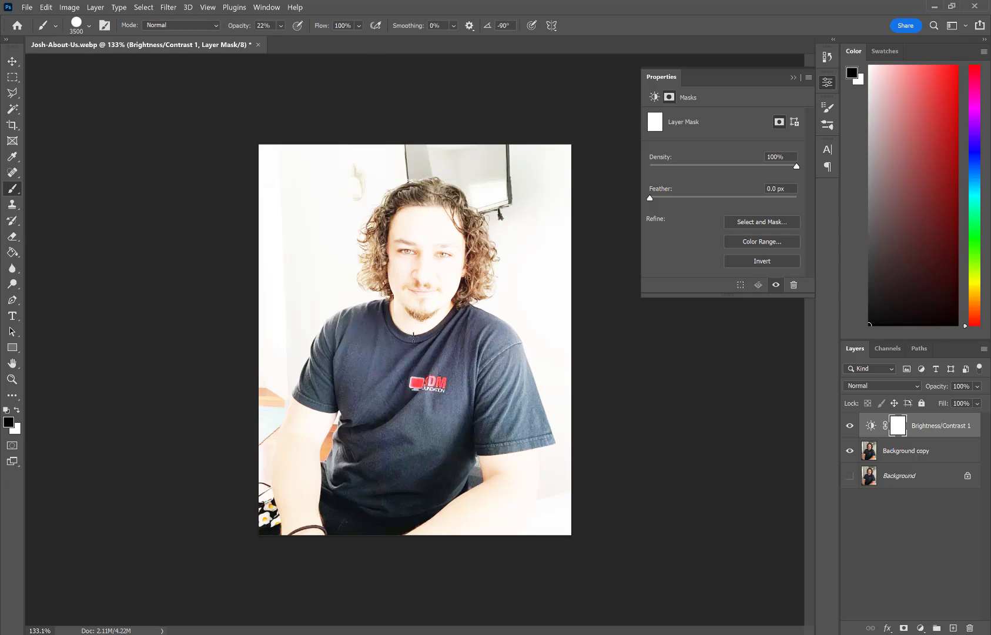
key("bracketleft")
key("bracketleft")
key("bracketleft")
key("bracketleft")
key("bracketleft")
key("bracketleft")
key("bracketleft")
key("bracketleft")
key("bracketleft")
key("bracketleft")
key("bracketleft")
key("bracketleft")
key("bracketleft")
key("bracketleft")
key("bracketleft")
key("bracketleft")
key("bracketleft")
key("bracketleft")
key("bracketleft")
key("bracketleft")
key("bracketright")
key("bracketright")
key("bracketright")
Raise the brush opacity from a 22% test stroke to 100% and paint the mask black over the portrait's middle and lower area
mouse_move(310, 321)
left_mouse_down()
mouse_move(288, 316)
mouse_move(435, 330)
mouse_move(466, 322)
mouse_move(279, 290)
left_mouse_up()
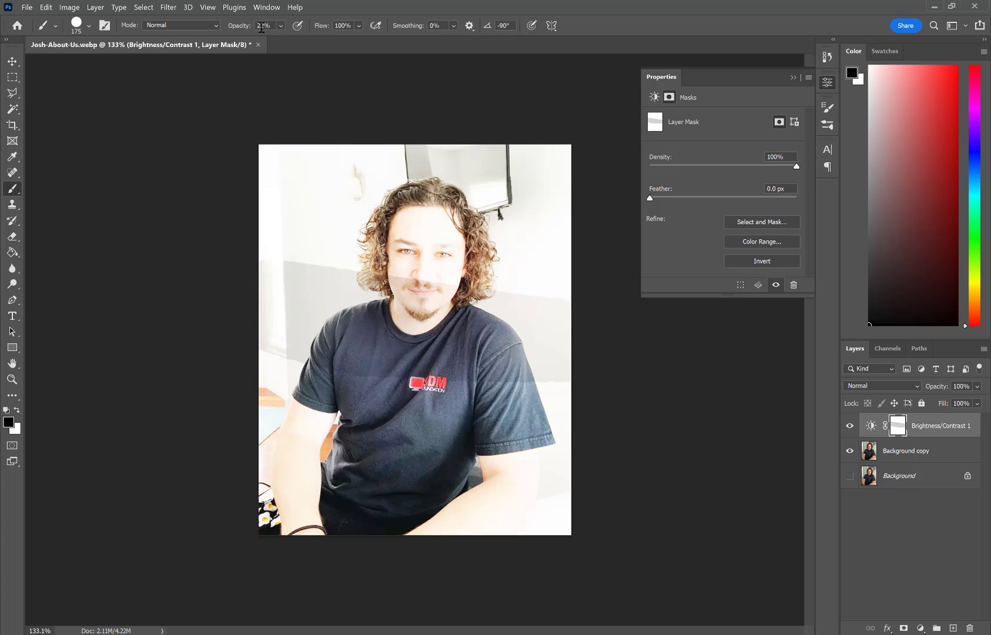
left_click(281, 26)
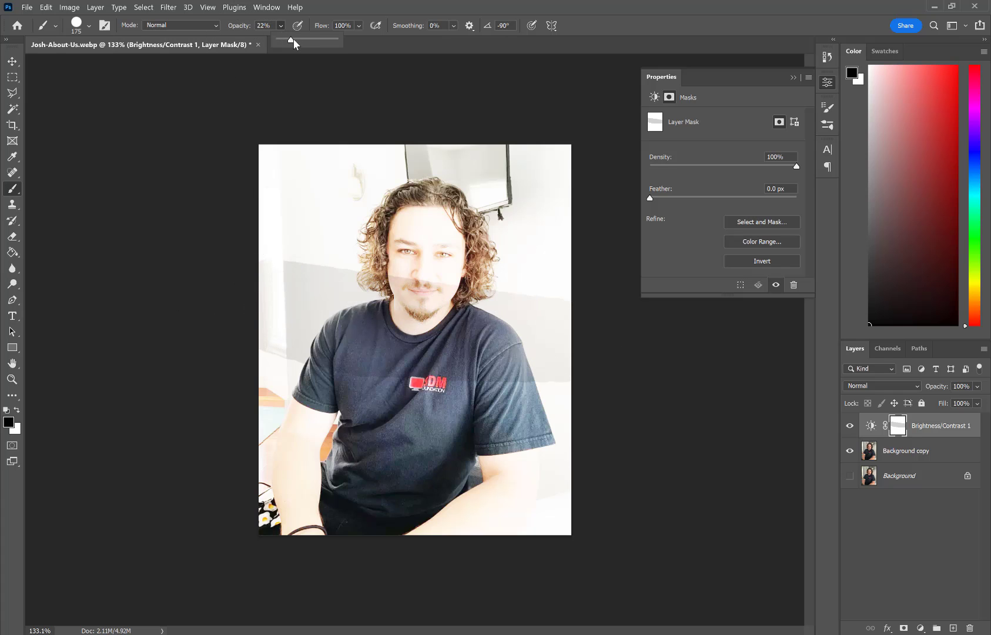
left_click_drag(293, 39, 347, 39)
left_click_drag(254, 282, 575, 325)
mouse_move(276, 343)
left_mouse_down()
mouse_move(553, 357)
mouse_move(243, 327)
left_mouse_up()
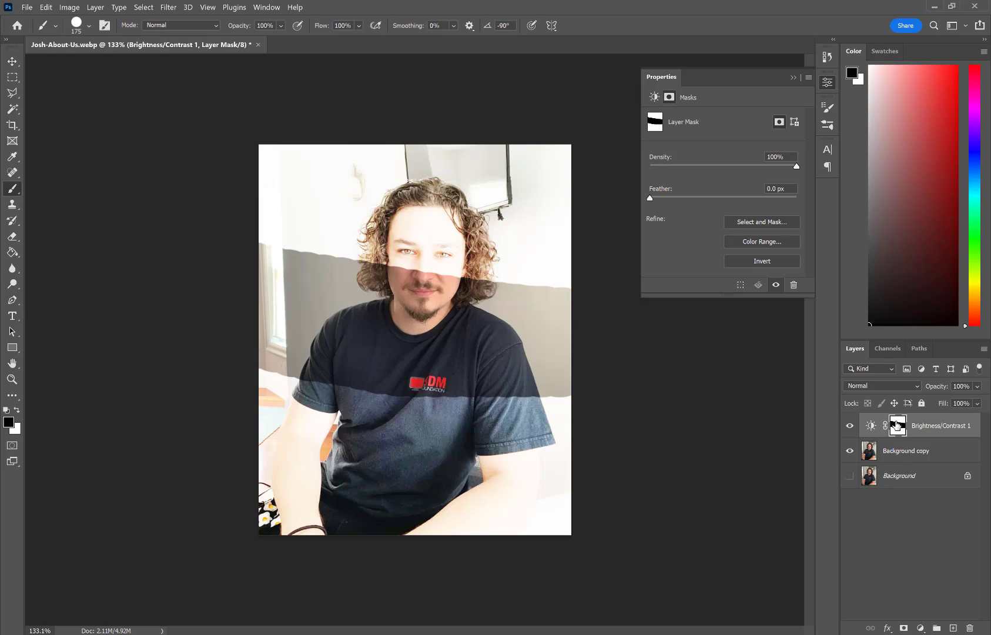
mouse_move(256, 395)
left_mouse_down()
mouse_move(441, 401)
mouse_move(500, 424)
mouse_move(219, 413)
left_mouse_up()
mouse_move(626, 473)
left_mouse_down()
mouse_move(329, 494)
mouse_move(644, 507)
mouse_move(246, 524)
left_mouse_up()
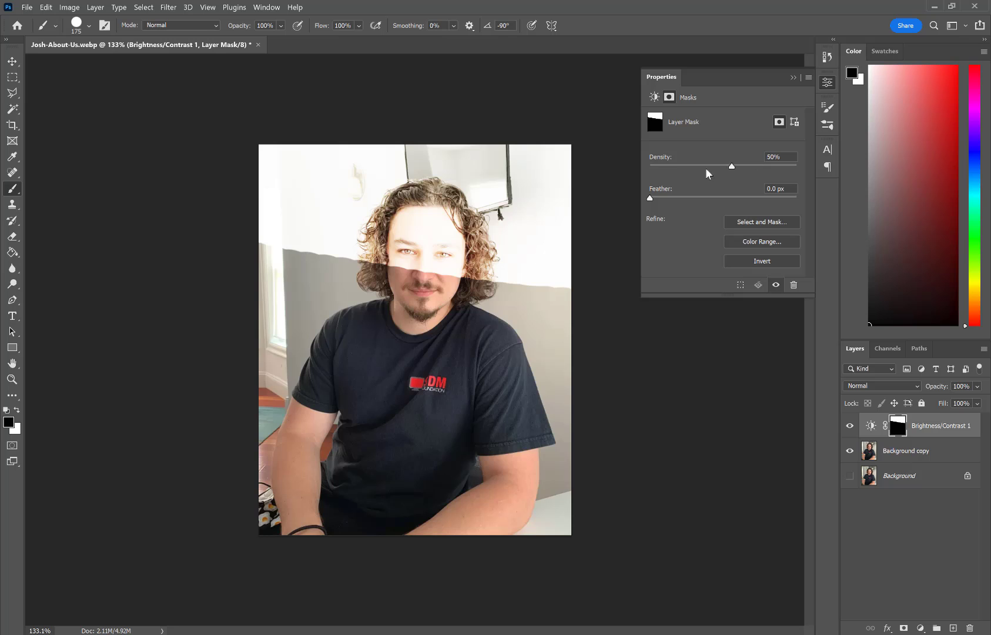
Try a lower mask density, return it to 100%, and set the adjustment's brightness to 89
left_click_drag(699, 167, 766, 168)
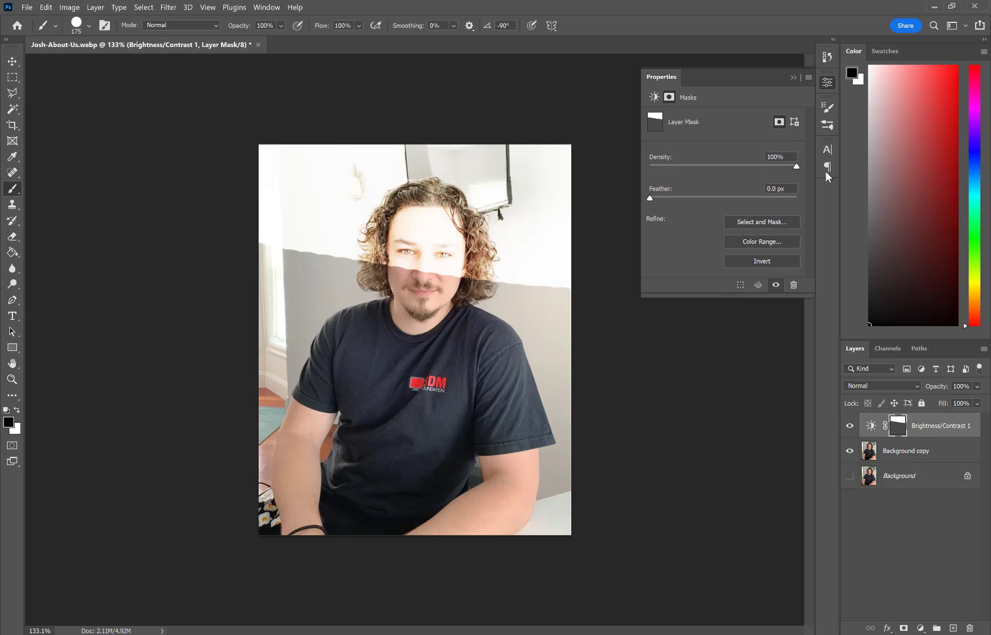
left_click(872, 427)
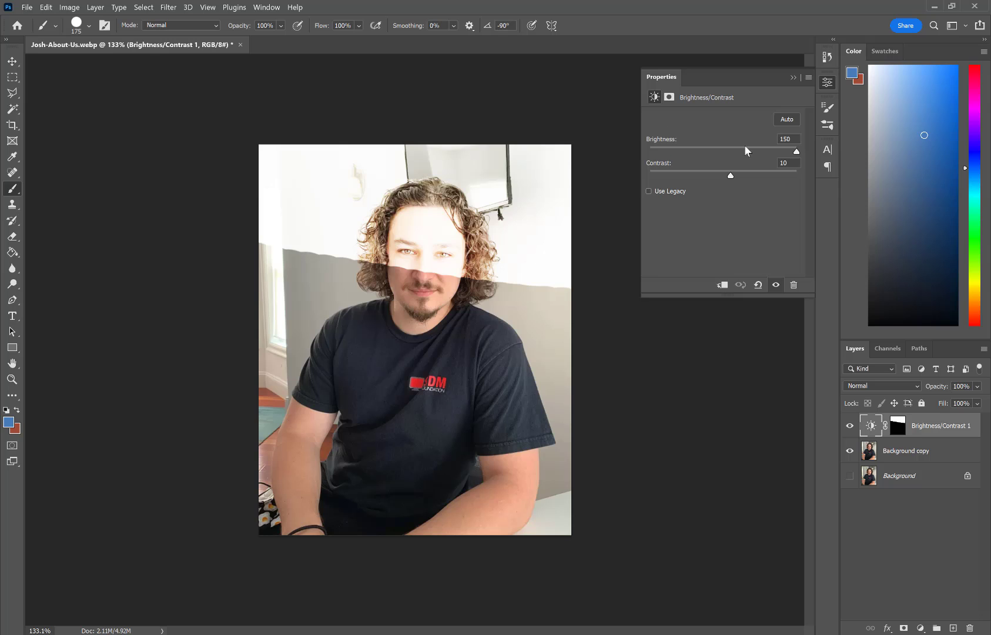
left_click_drag(745, 147, 766, 155)
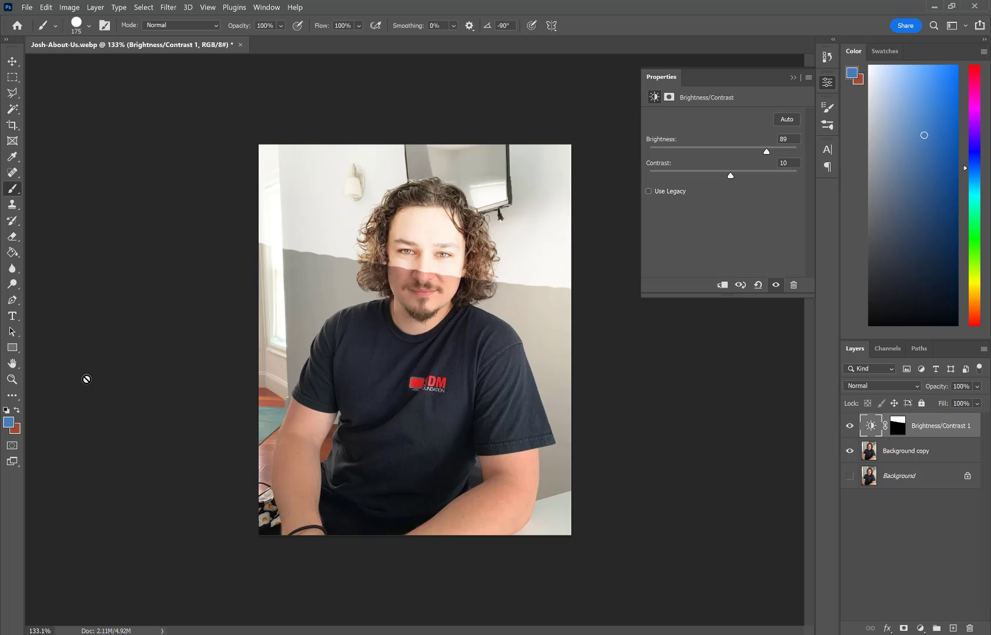
Switch the mask's foreground colour to white, paint over the black area, and fill the entire mask with white
left_click(897, 428)
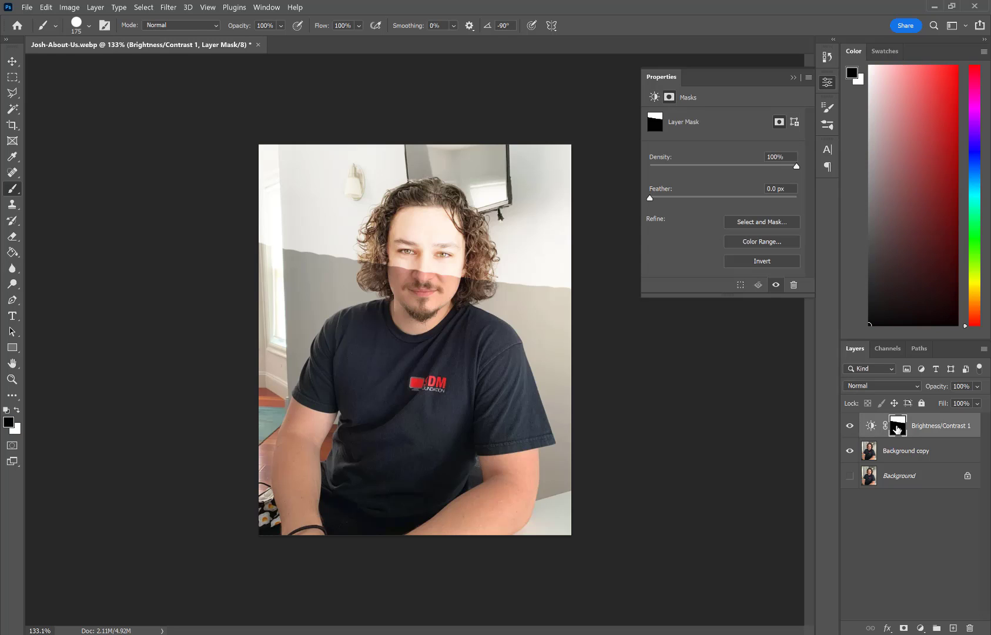
left_click(18, 413)
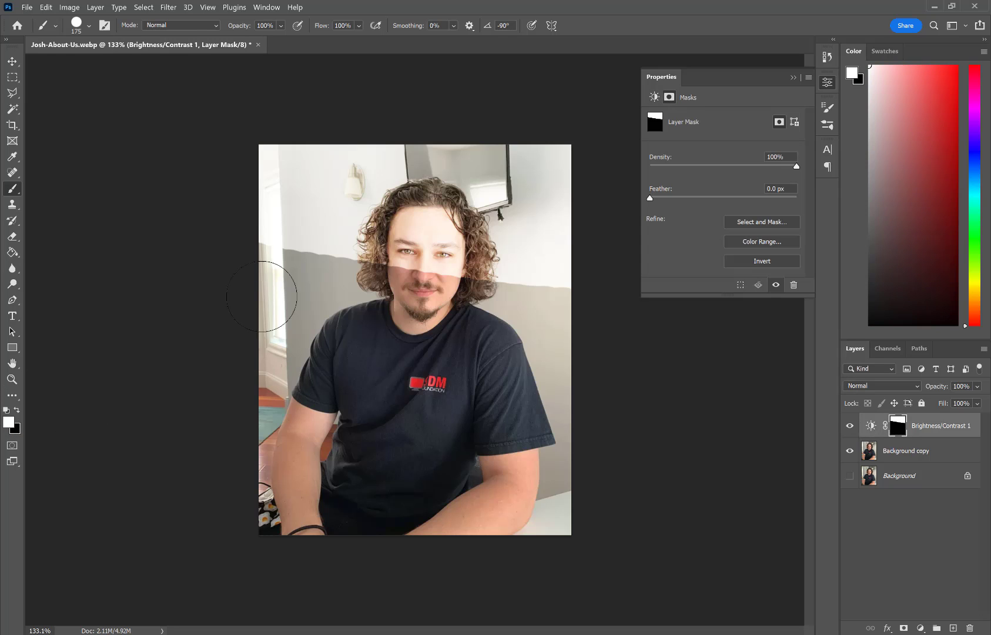
left_click_drag(266, 294, 606, 303)
mouse_move(223, 306)
left_mouse_down()
mouse_move(332, 364)
mouse_move(646, 411)
mouse_move(411, 442)
mouse_move(245, 435)
mouse_move(246, 516)
mouse_move(569, 480)
mouse_move(258, 427)
left_mouse_up()
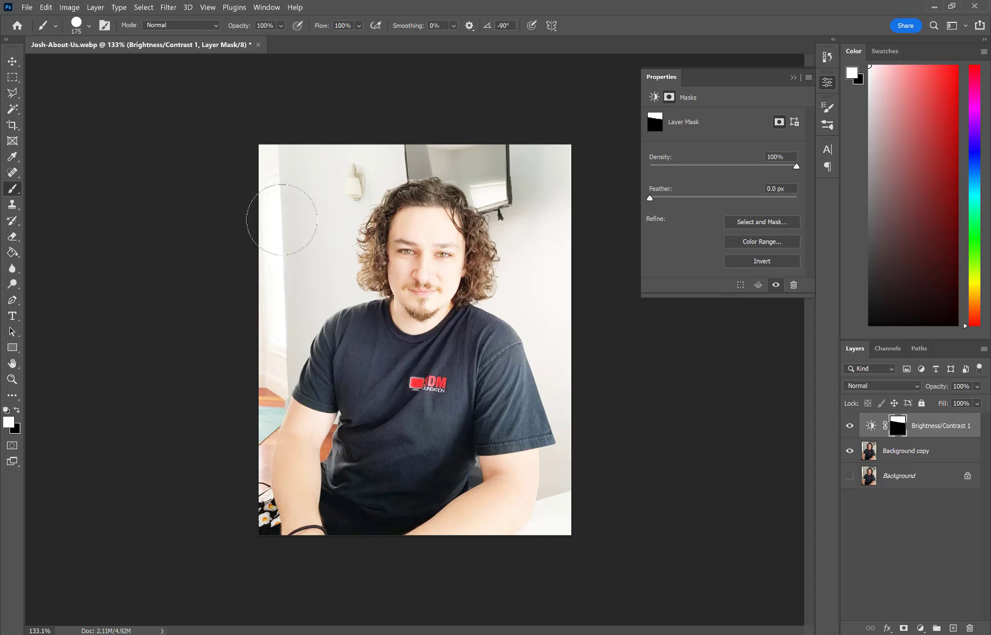
key("alt+BackSpace")
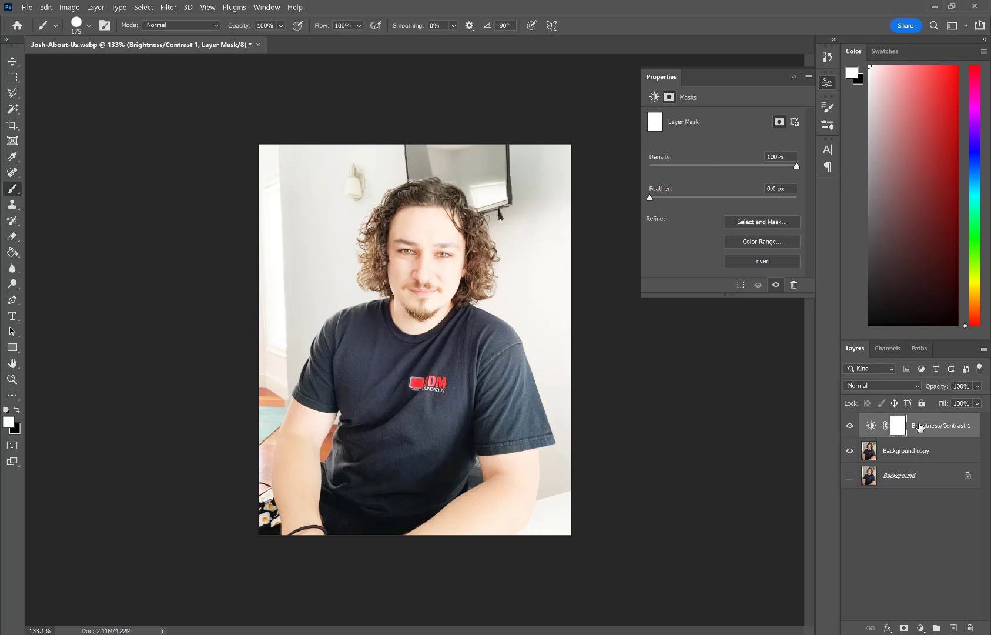
Switch the foreground colour to black and paint the layer mask around the man's head so only the face area stays white
left_click(870, 426)
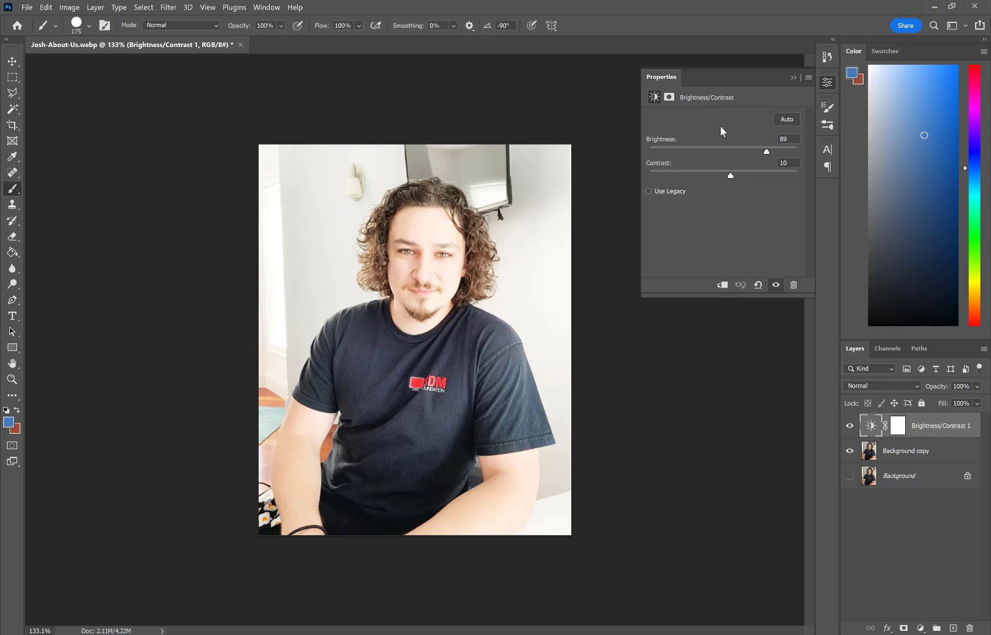
left_click(896, 429)
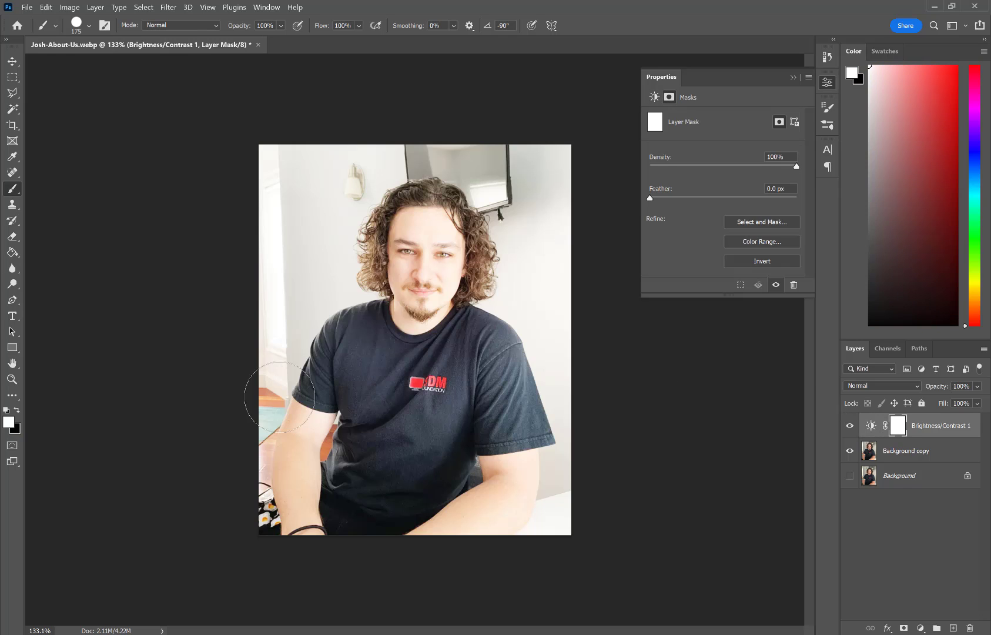
left_click(17, 409)
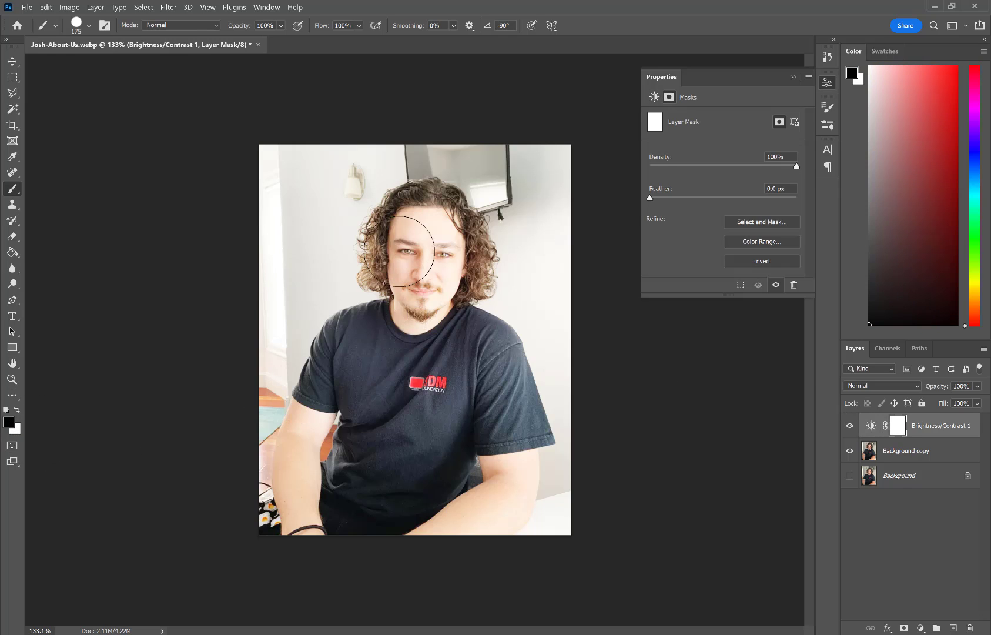
mouse_move(378, 126)
left_mouse_down()
mouse_move(332, 176)
mouse_move(370, 143)
mouse_move(346, 230)
mouse_move(362, 321)
mouse_move(368, 329)
mouse_move(513, 322)
mouse_move(357, 360)
mouse_move(374, 354)
left_mouse_up()
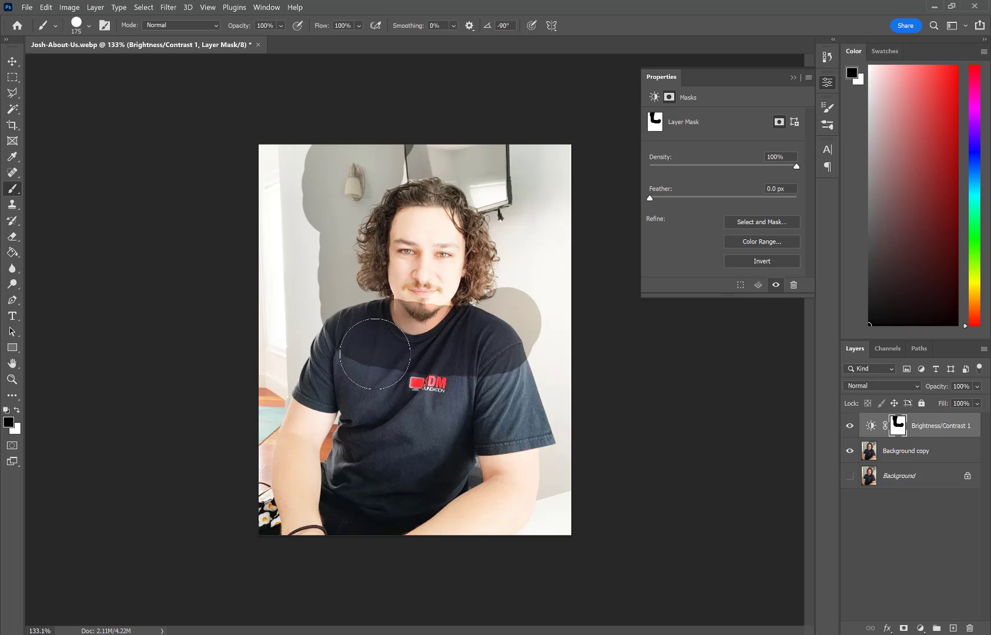
key("ctrl+z")
mouse_move(317, 149)
left_mouse_down()
mouse_move(511, 149)
mouse_move(443, 130)
mouse_move(371, 138)
mouse_move(338, 203)
mouse_move(330, 292)
mouse_move(408, 357)
mouse_move(467, 353)
mouse_move(535, 321)
mouse_move(529, 264)
mouse_move(478, 175)
mouse_move(579, 204)
mouse_move(551, 464)
mouse_move(469, 537)
mouse_move(620, 494)
mouse_move(601, 348)
mouse_move(438, 388)
mouse_move(234, 486)
mouse_move(372, 435)
mouse_move(267, 329)
mouse_move(262, 405)
mouse_move(273, 194)
left_mouse_up()
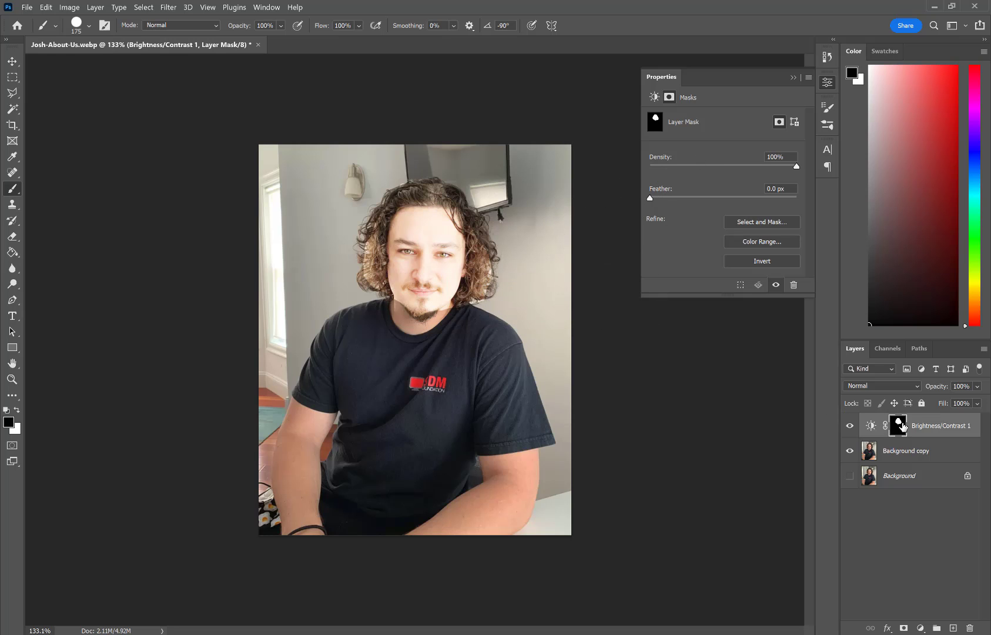
Set the Brightness/Contrast adjustment's brightness to 0 and try contrast extremes, ending at 100
left_click(870, 425)
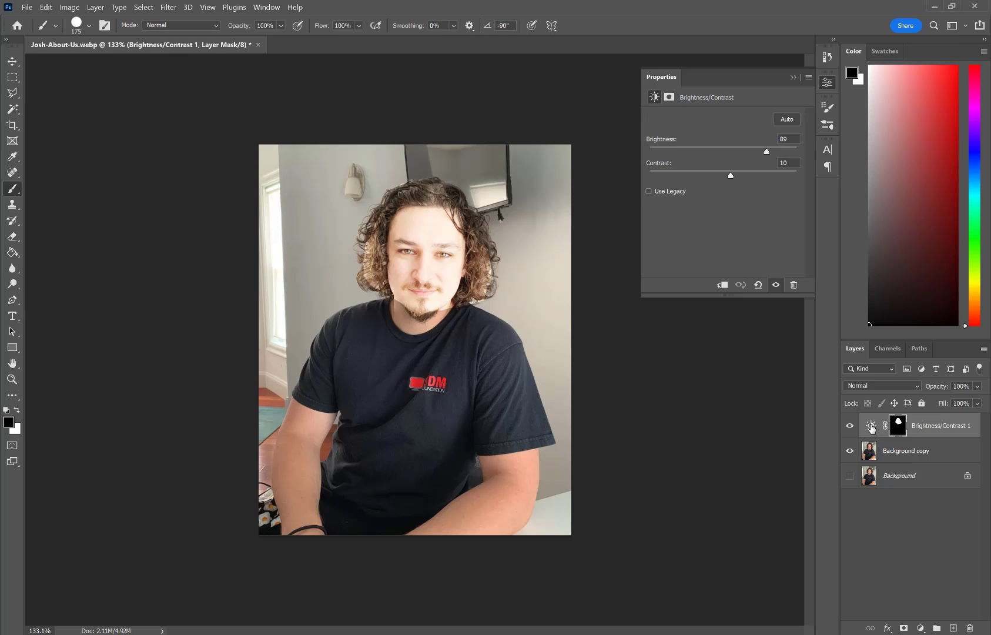
left_click_drag(744, 146, 722, 151)
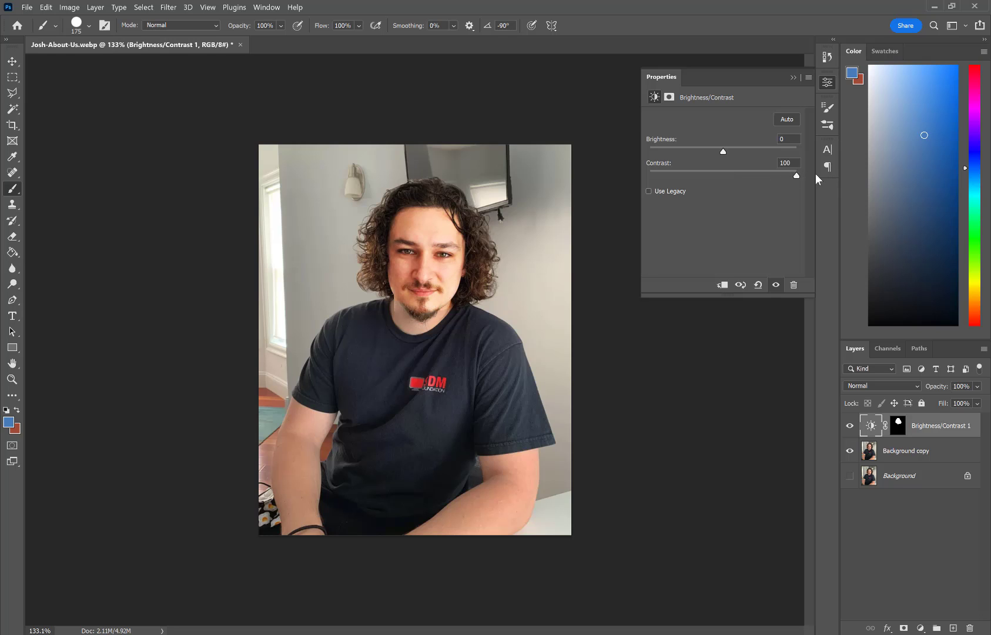
left_click_drag(815, 174, 629, 174)
left_click_drag(747, 181, 834, 187)
left_click_drag(766, 186, 835, 192)
Switch the mask's foreground colour to white, enlarge the brush to 500, and paint the entire layer mask white
left_click(898, 432)
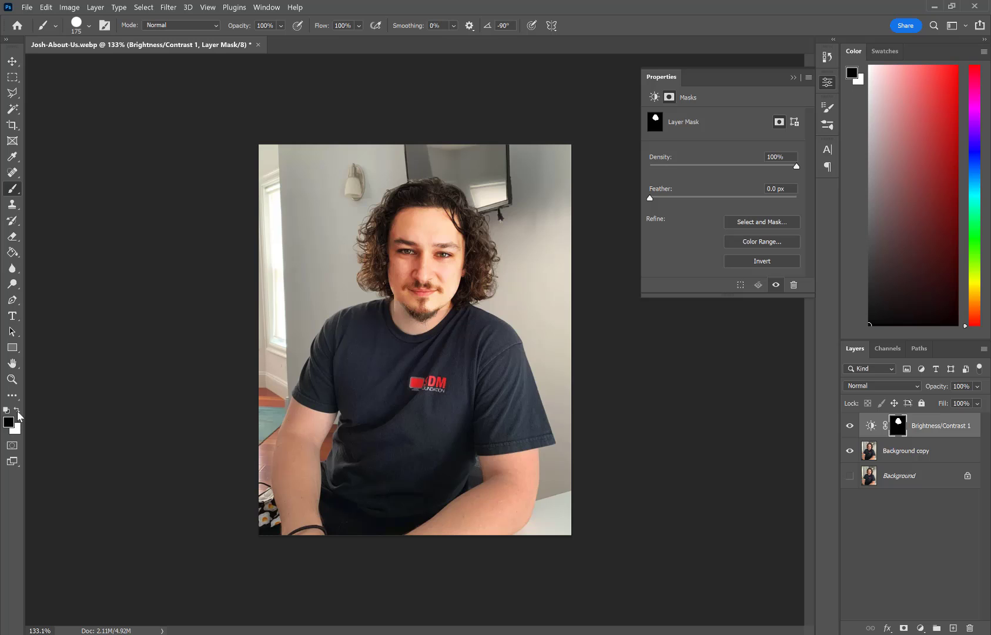
left_click(17, 410)
left_click_drag(296, 457, 309, 530)
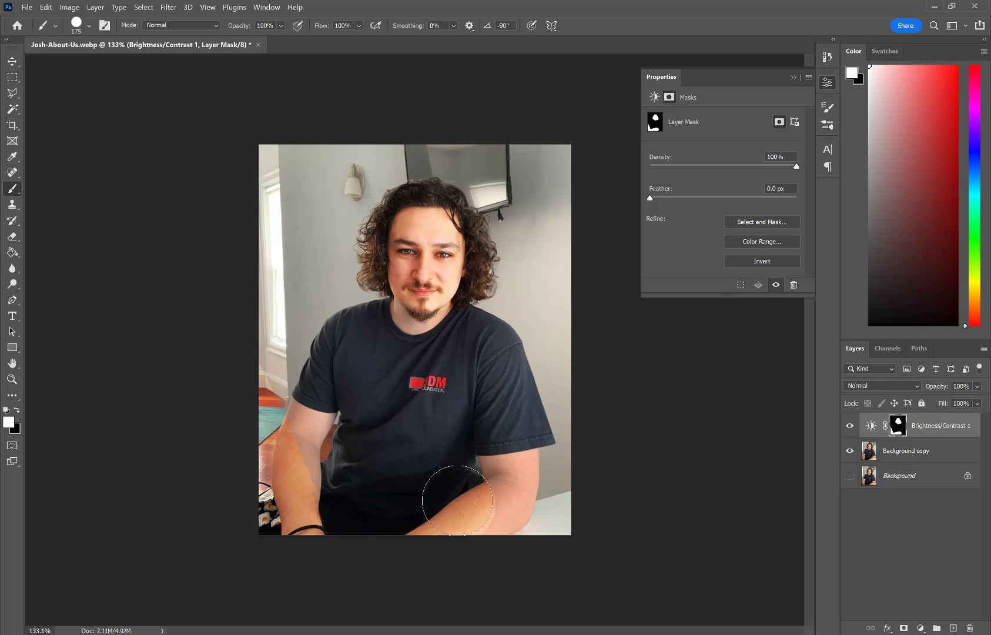
key("bracketright")
key("bracketright")
key("bracketright")
key("bracketright")
key("bracketright")
left_click_drag(409, 498, 517, 332)
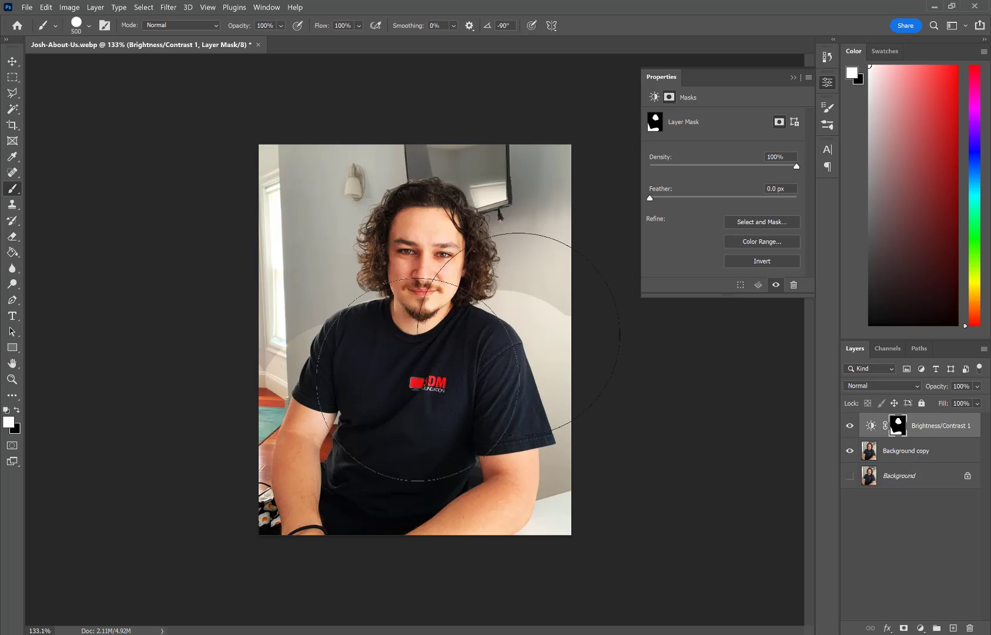
mouse_move(418, 379)
left_mouse_down()
mouse_move(401, 456)
mouse_move(400, 315)
mouse_move(343, 204)
mouse_move(304, 179)
mouse_move(354, 409)
mouse_move(543, 461)
left_mouse_up()
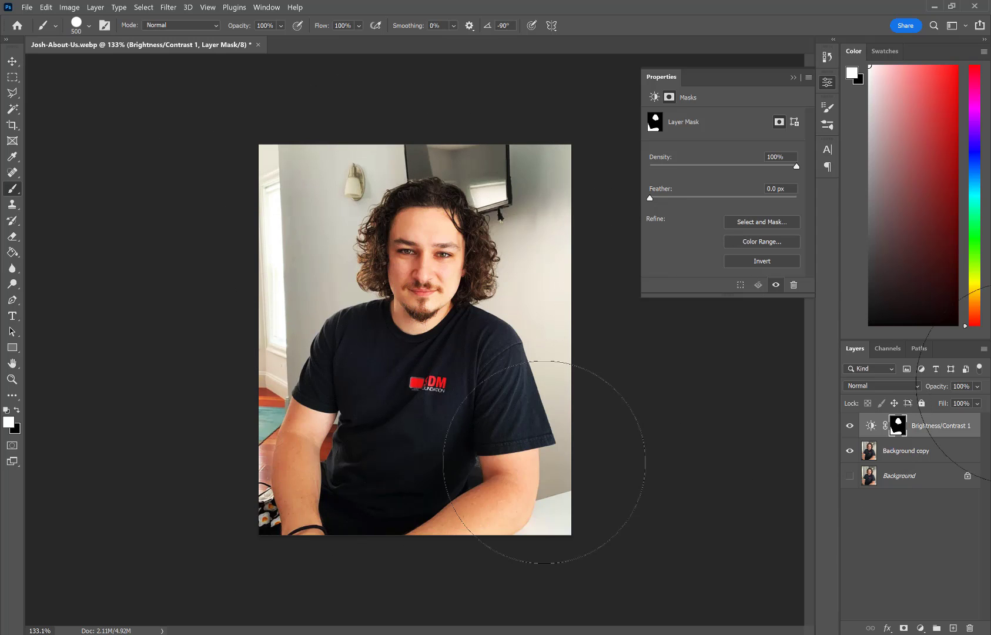
Apply the automatic Brightness/Contrast correction with brightness 2 and set the contrast to a slightly positive value
left_click(871, 426)
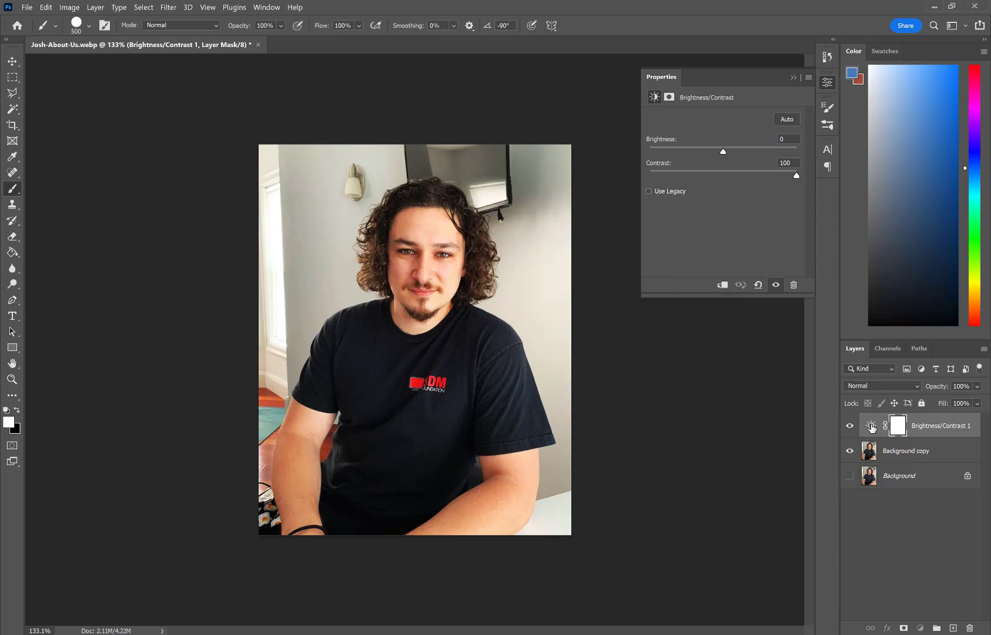
left_click(786, 120)
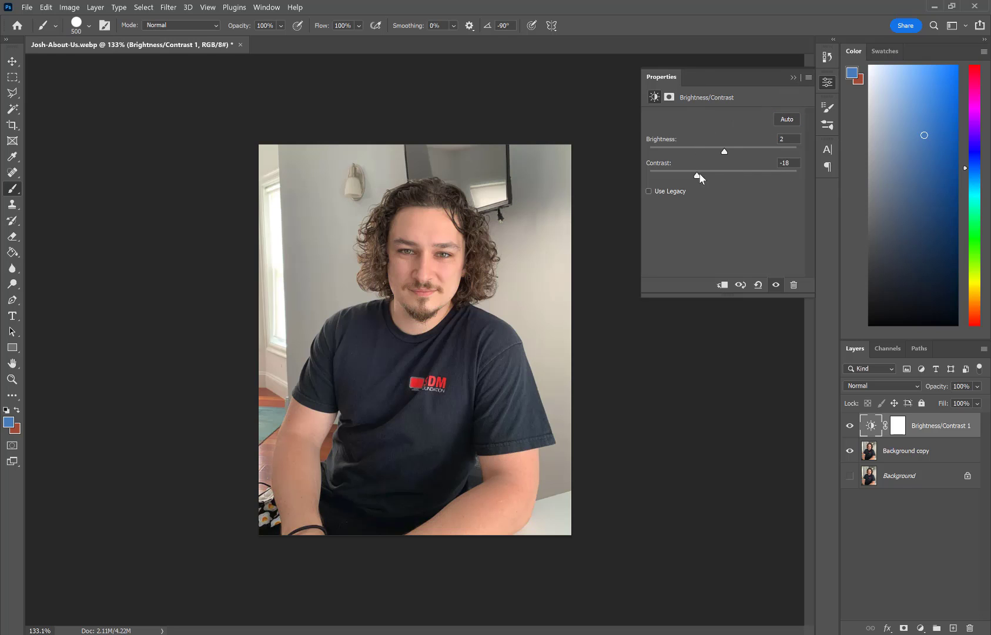
left_click_drag(698, 174, 727, 174)
left_click(795, 77)
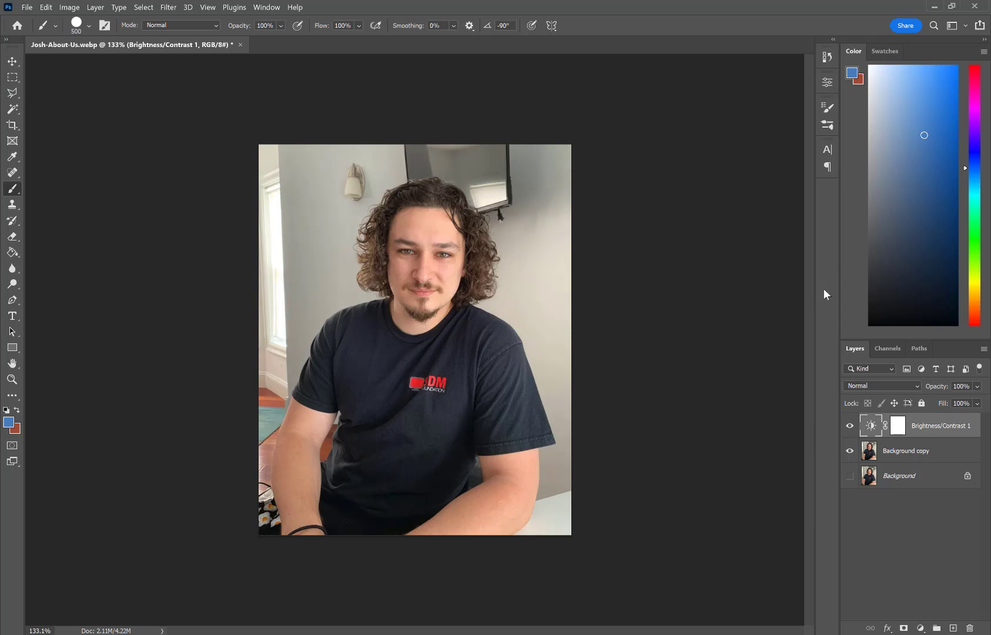
Compare the photo with and without the Brightness/Contrast adjustment, leave it hidden, and add a Levels adjustment layer
left_click(849, 426)
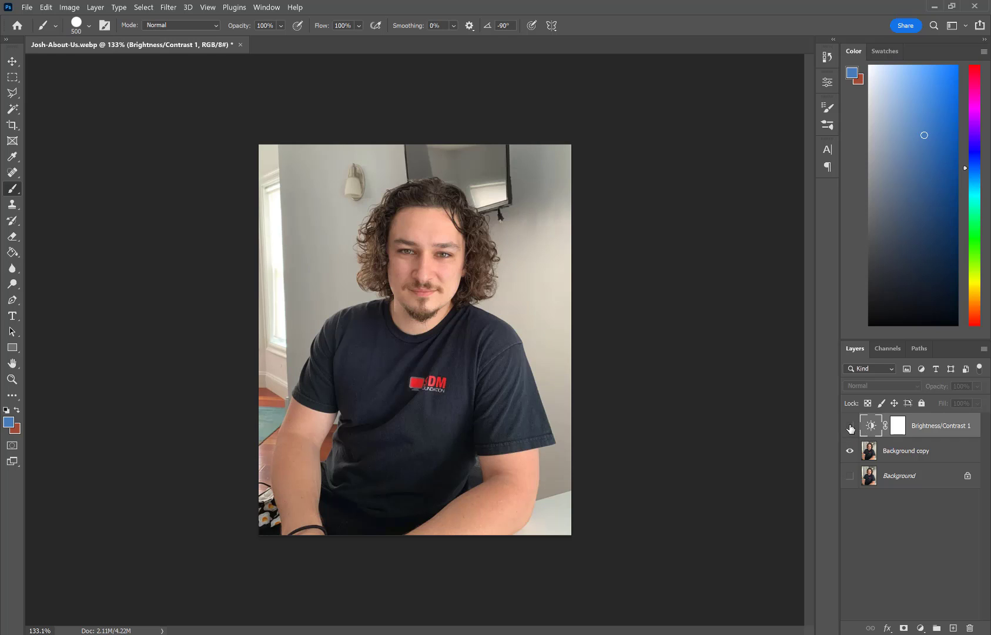
left_click(850, 425)
left_click(849, 426)
left_click(96, 8)
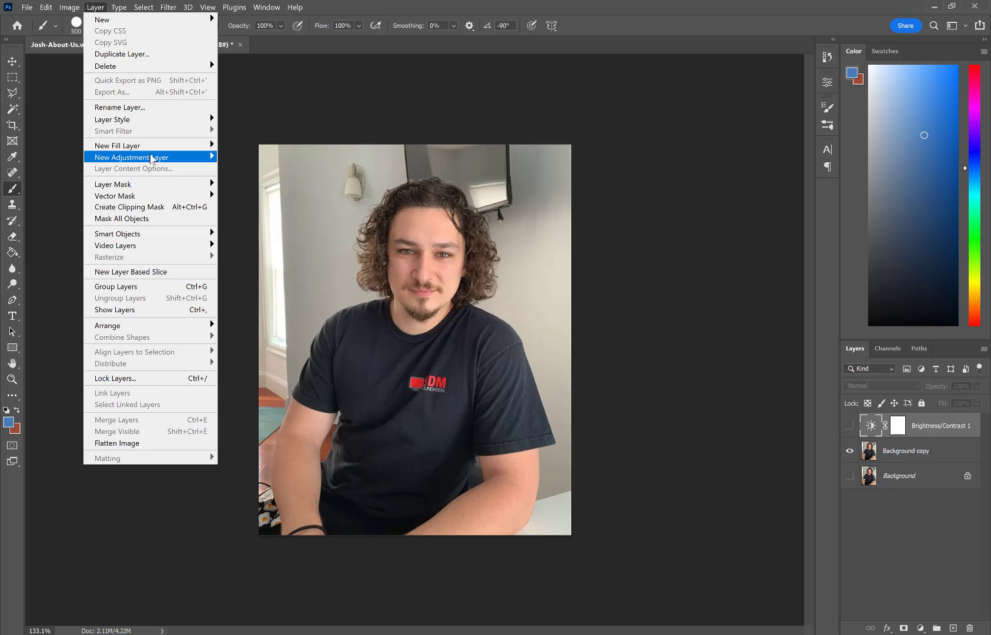
mouse_move(151, 158)
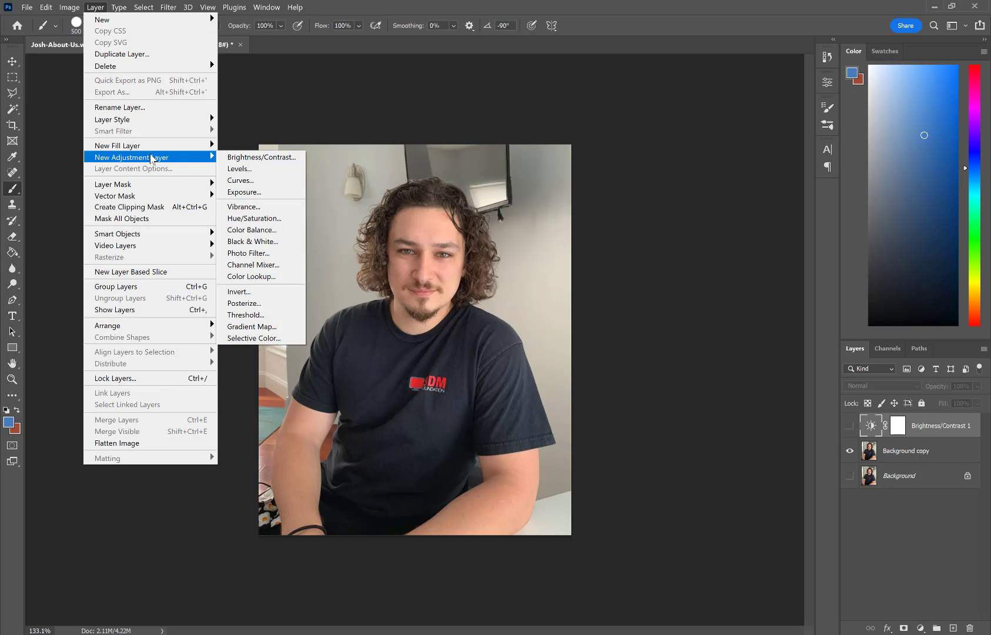
left_click(275, 168)
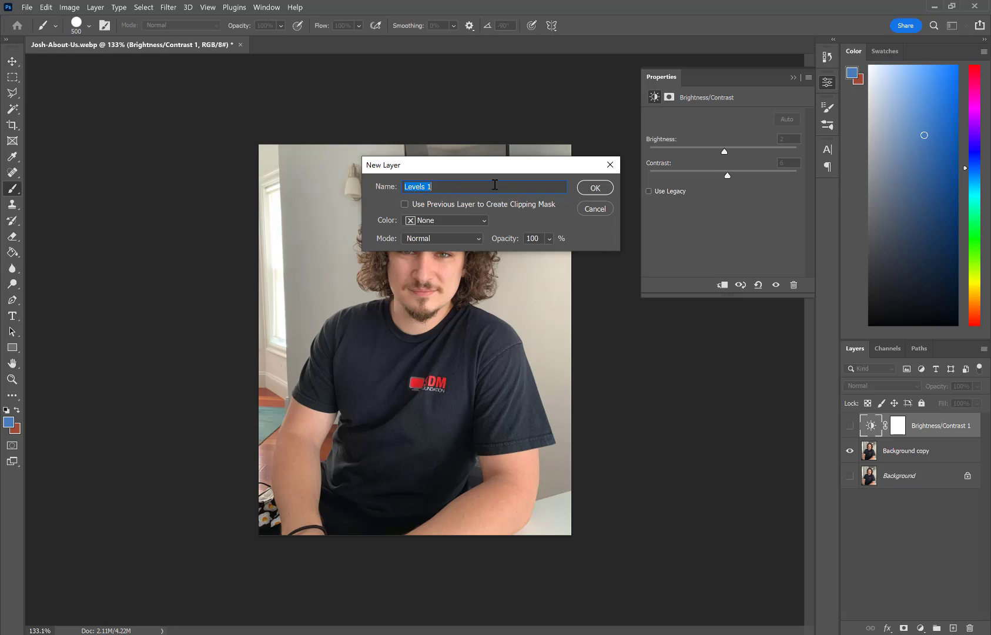
left_click(594, 188)
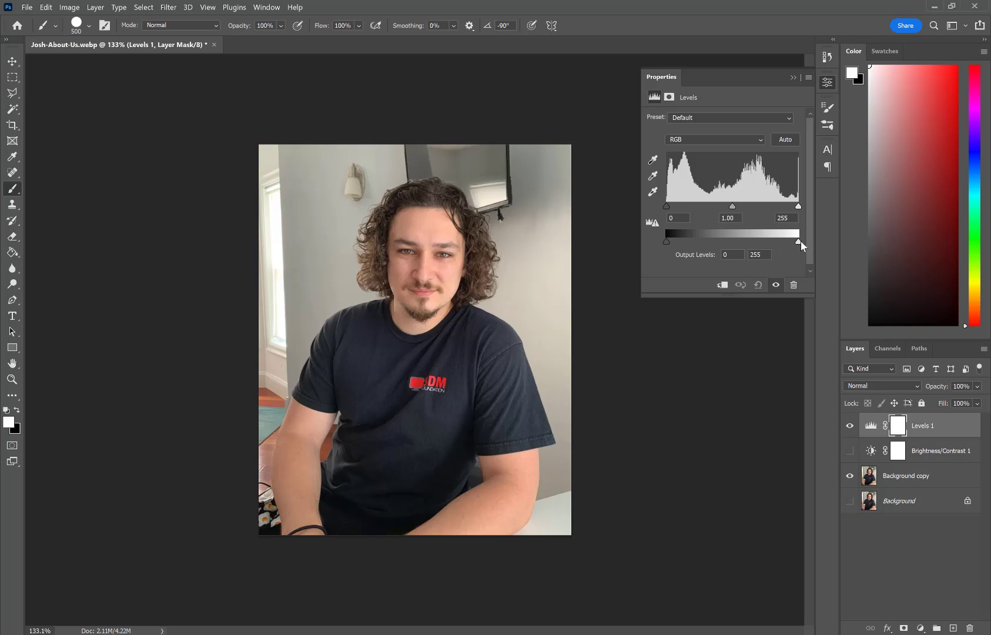
Try a white output level of 94 and a black output level of 158, restoring each to 255 and 0
mouse_move(787, 241)
left_mouse_down()
mouse_move(718, 241)
mouse_move(801, 239)
left_mouse_up()
left_click_drag(785, 243, 714, 242)
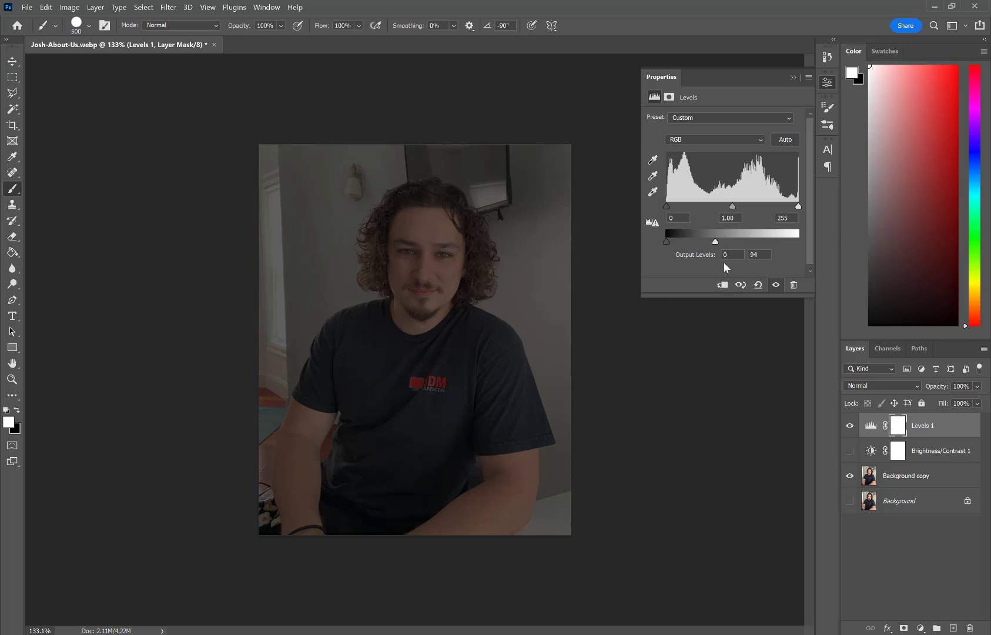
left_click(758, 254)
left_click_drag(714, 241, 798, 240)
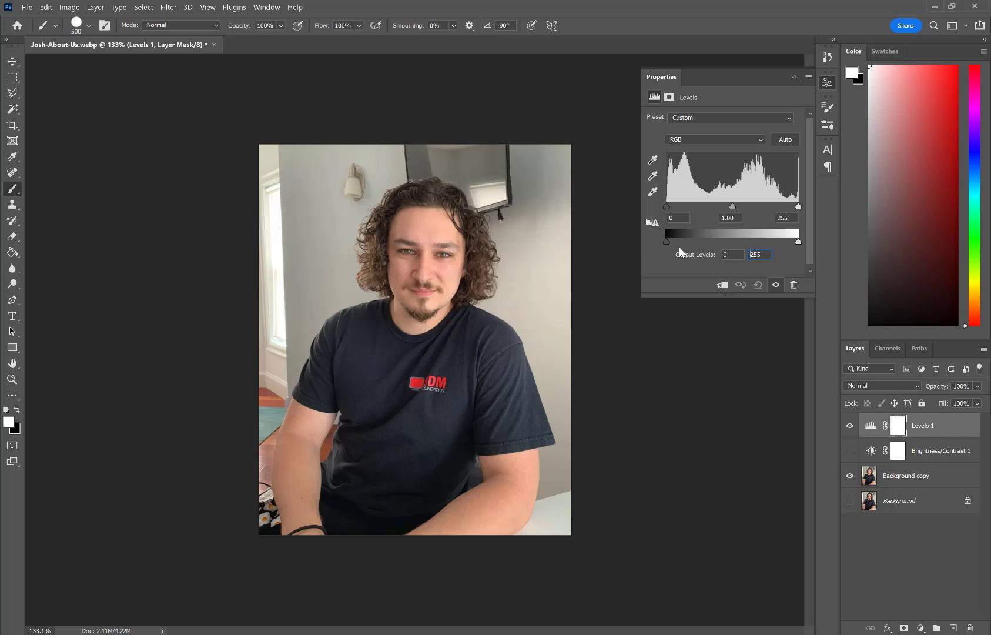
left_click_drag(667, 242, 746, 239)
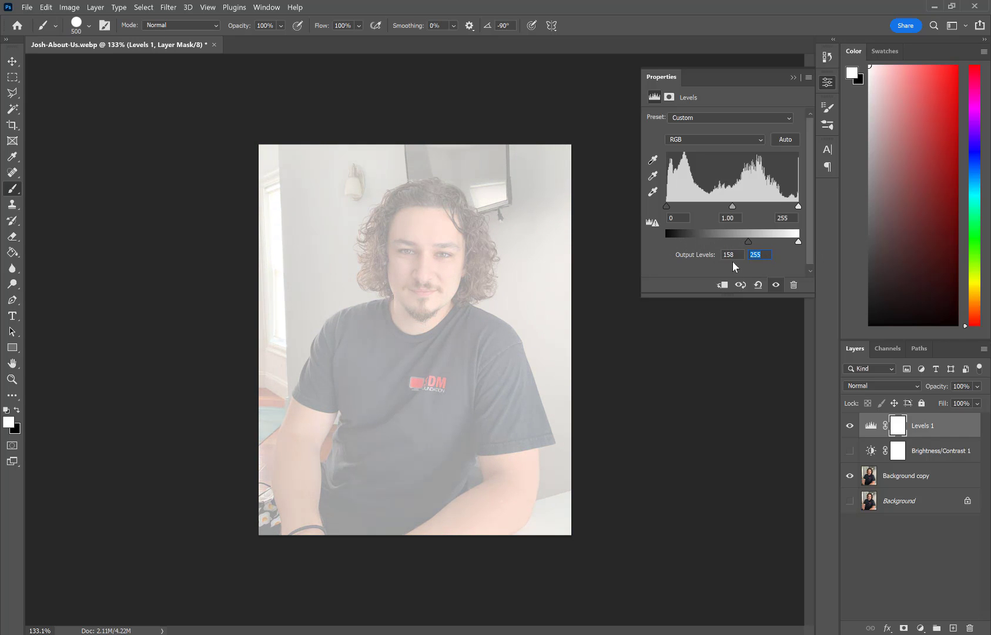
left_click(722, 255)
left_click_drag(746, 241, 657, 214)
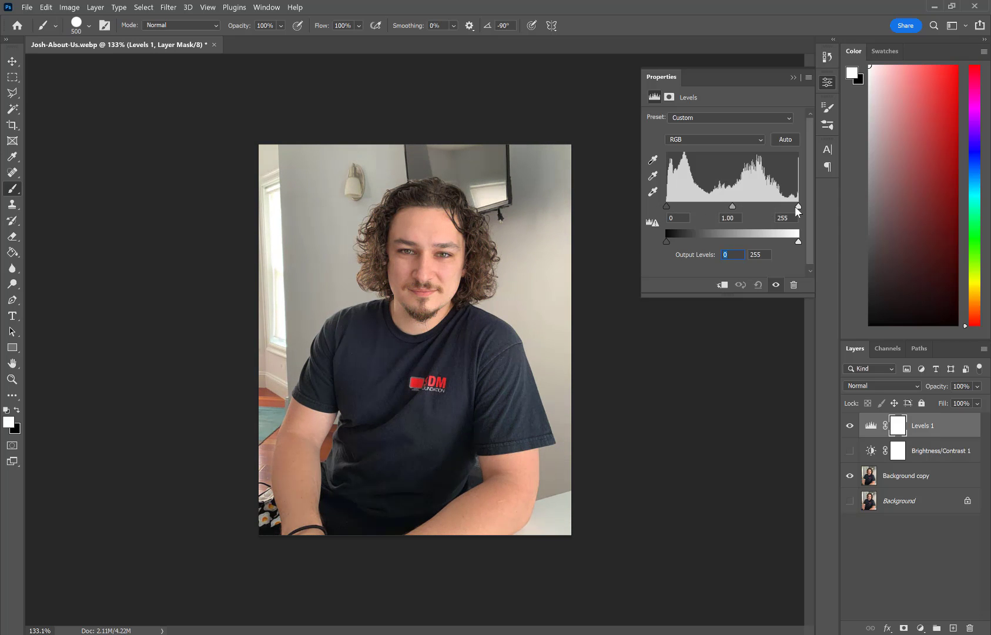
Try a Levels midtone of 1.08 on the RGB channel and 0.73 on the Red channel
mouse_move(798, 206)
left_mouse_down()
mouse_move(745, 208)
mouse_move(799, 209)
left_mouse_up()
mouse_move(735, 209)
left_mouse_down()
mouse_move(756, 210)
mouse_move(684, 212)
mouse_move(777, 212)
mouse_move(729, 214)
left_mouse_up()
left_click(731, 140)
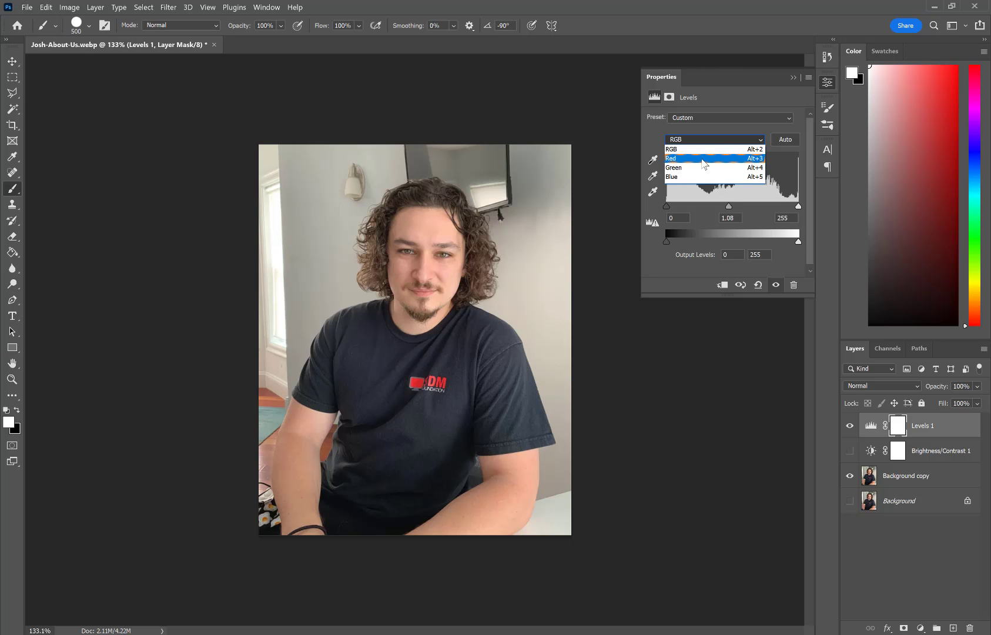
left_click(701, 157)
left_click_drag(733, 205, 757, 201)
left_click(716, 138)
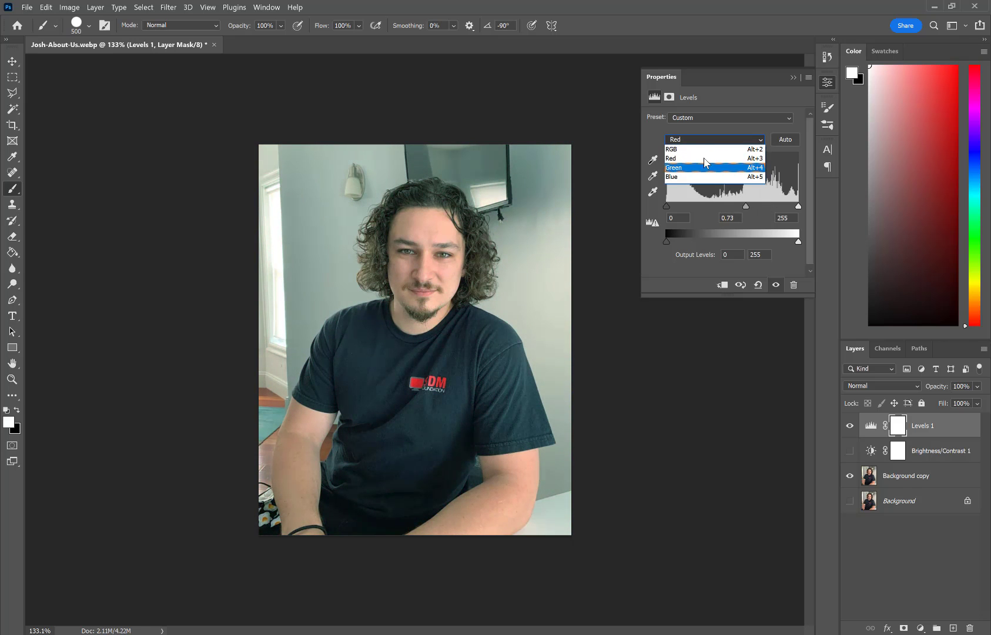
Apply the automatic Levels correction and return to the combined RGB channel
left_click(789, 141)
left_click(783, 139)
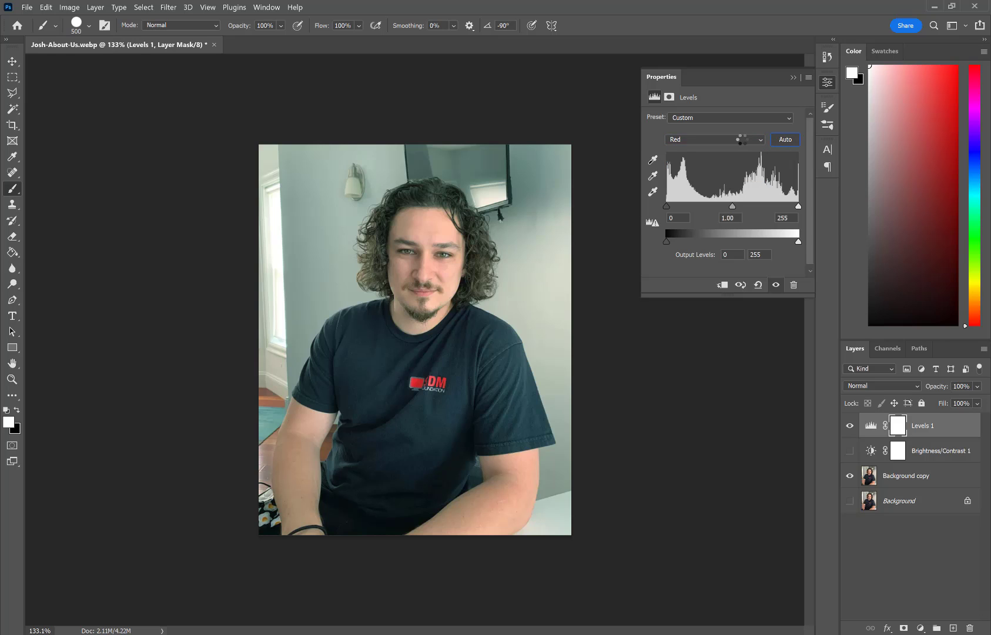
left_click(738, 139)
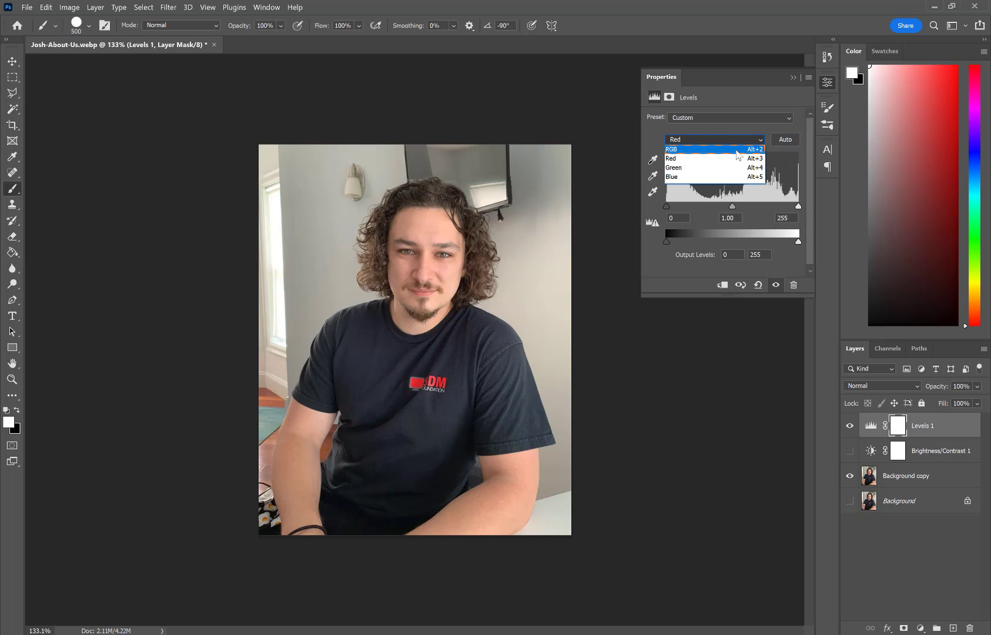
left_click(699, 150)
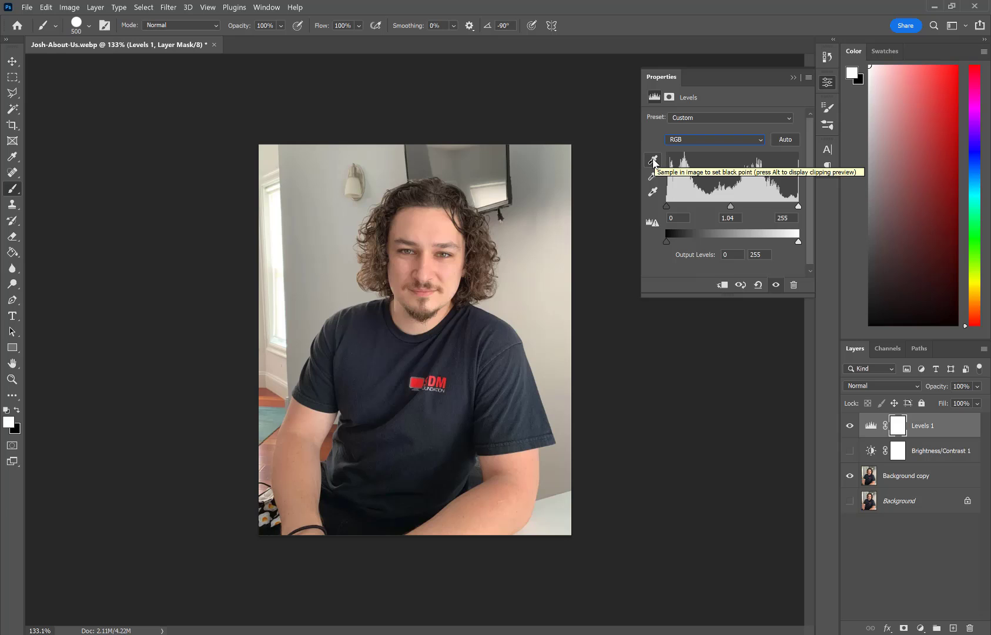
Sample the Levels black point from the man's dark trousers and the gray point from the wall beside the TV
left_click(653, 162)
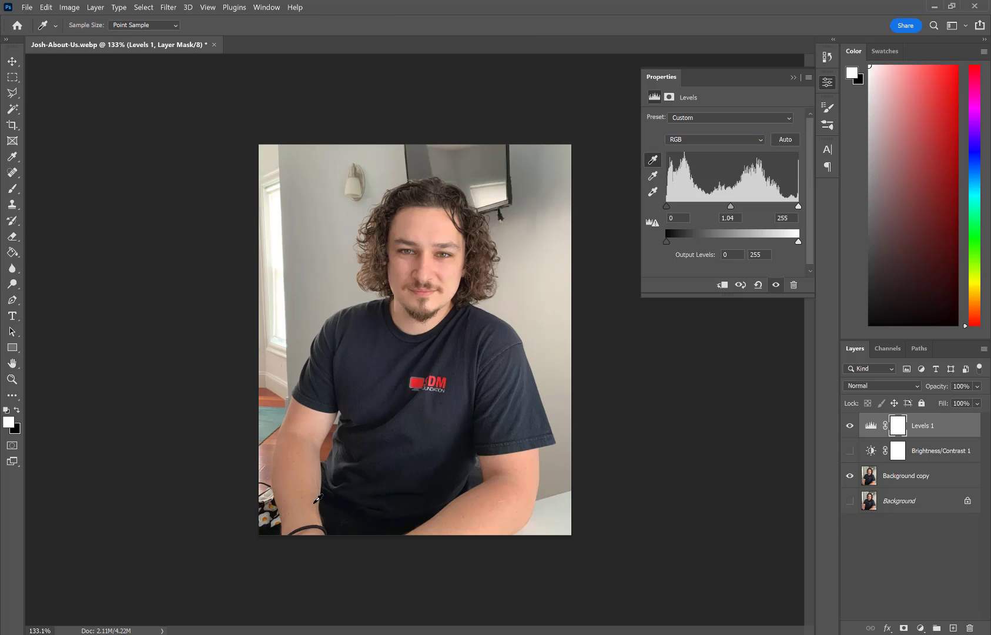
left_click(333, 504)
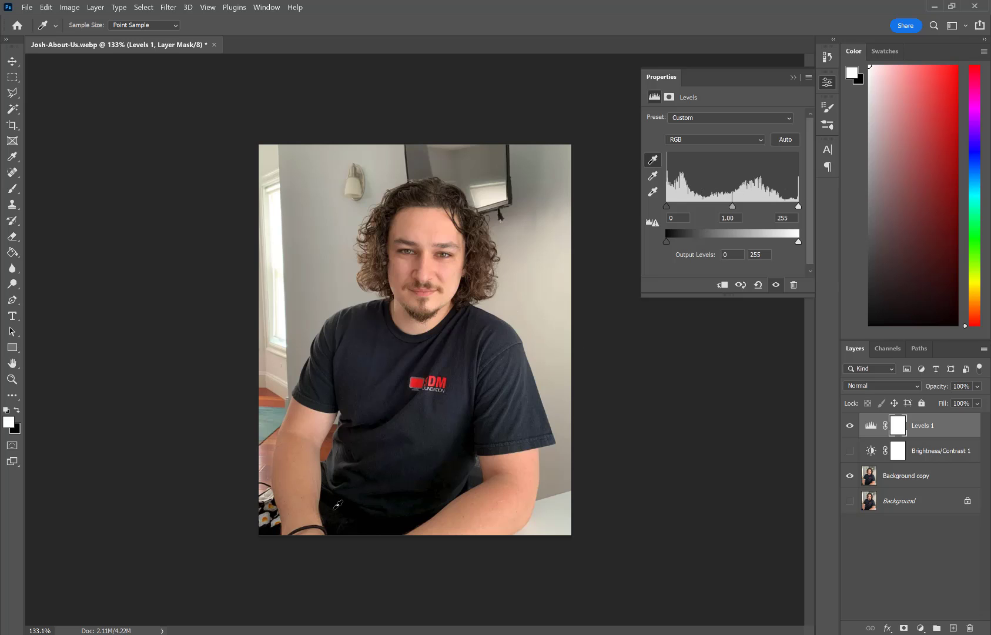
left_click(654, 190)
left_click(656, 175)
left_click(529, 175)
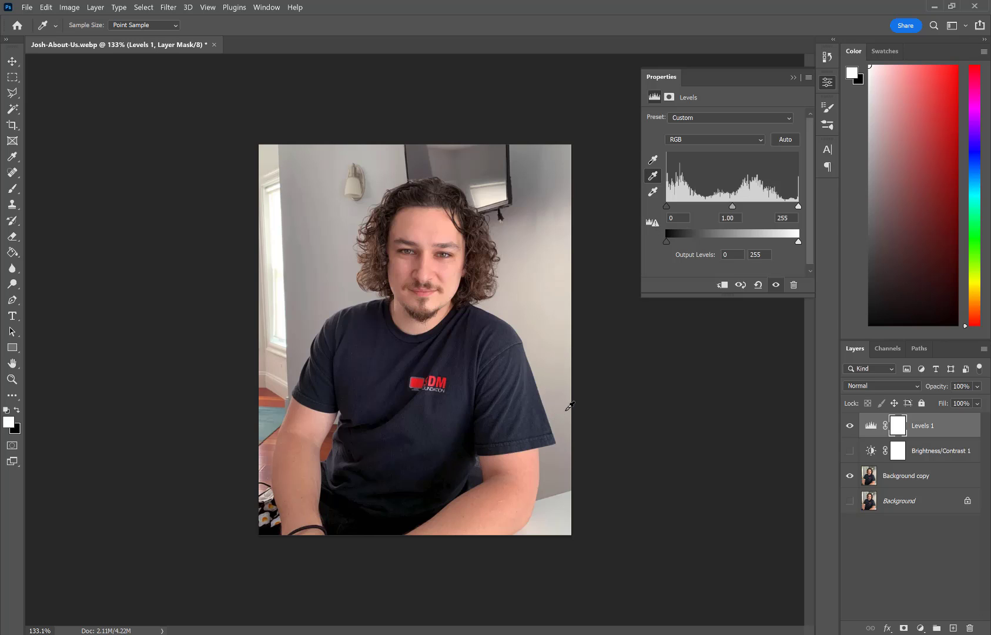
left_click(793, 77)
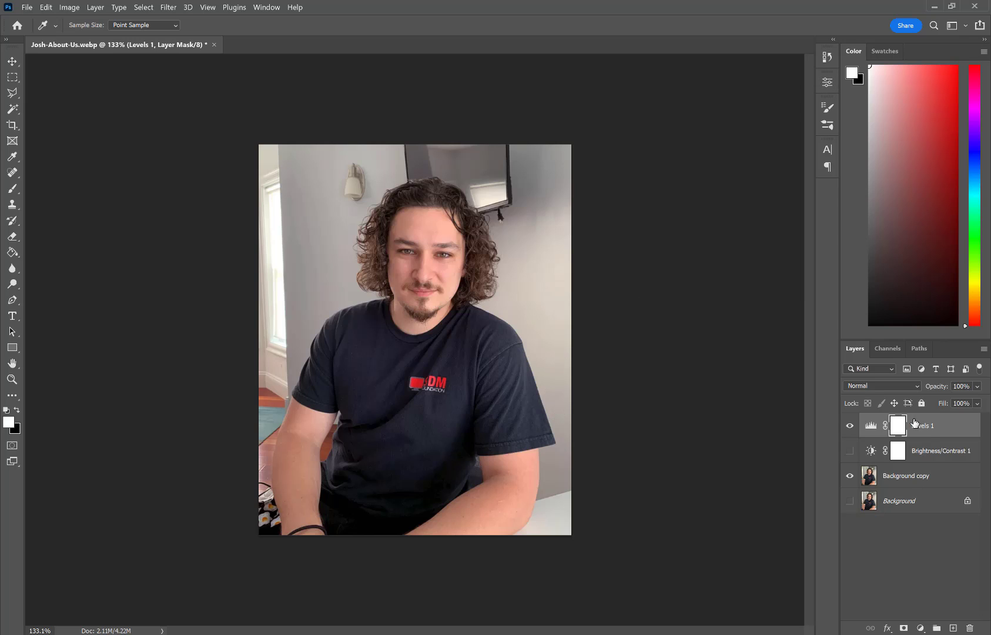
Compare the photo with and without the Levels adjustment, leave it hidden, and add an Exposure adjustment layer
left_click(849, 426)
left_click(848, 428)
left_click(849, 428)
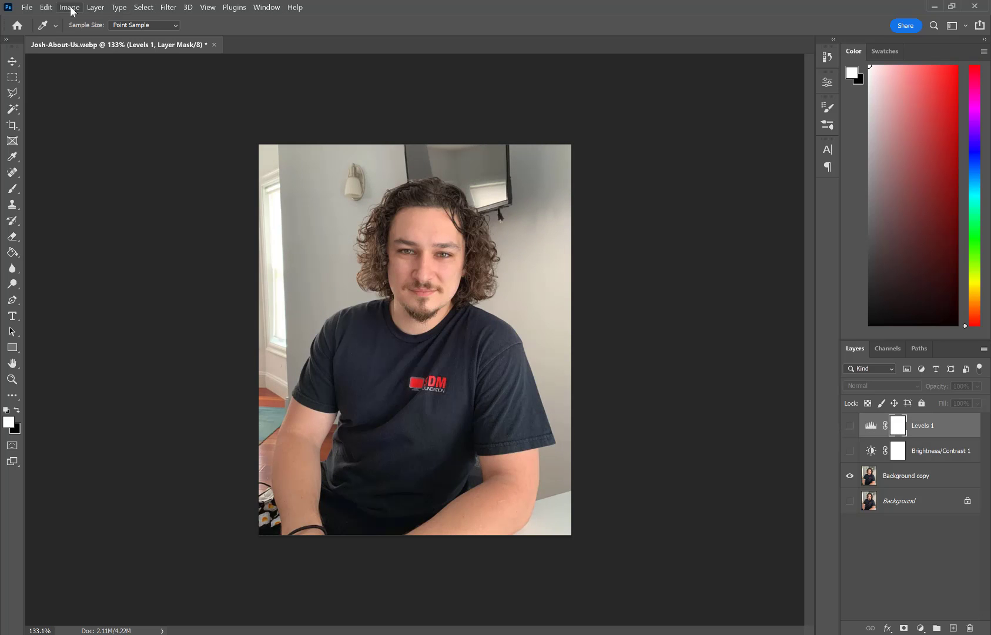
left_click(95, 7)
mouse_move(147, 159)
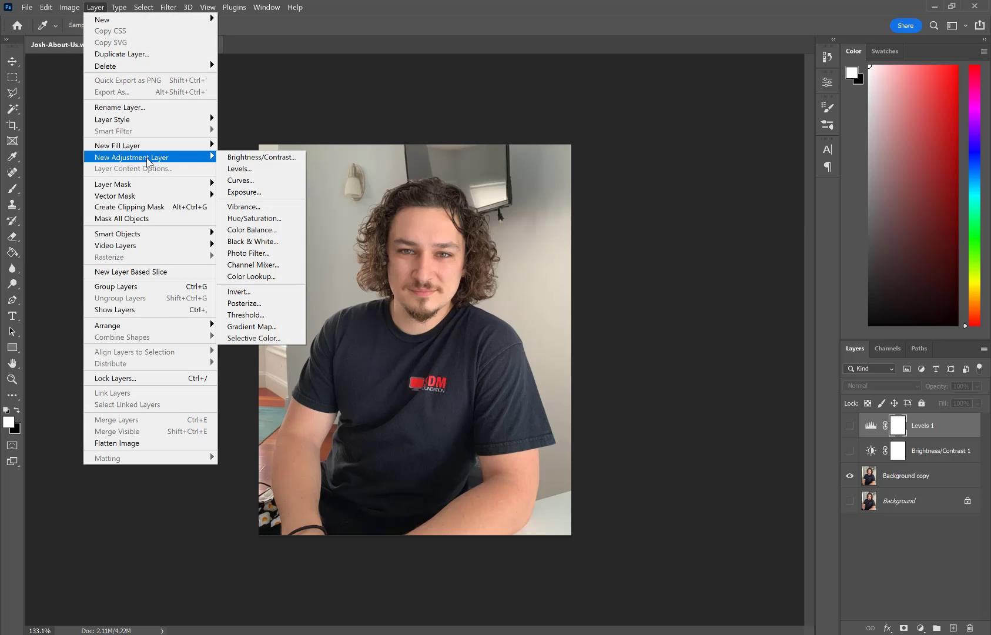
left_click(267, 193)
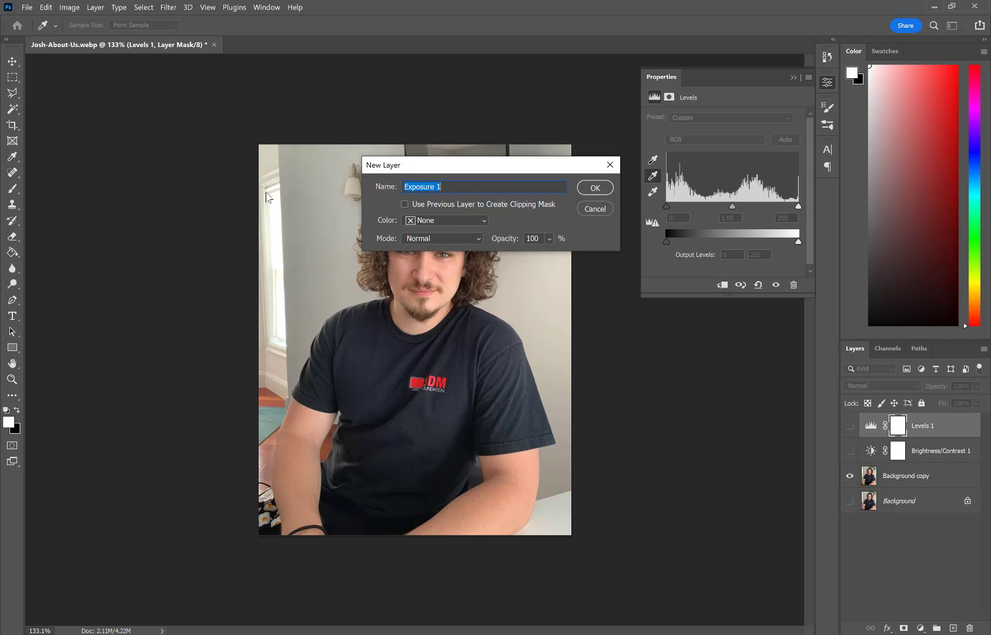
left_click(595, 187)
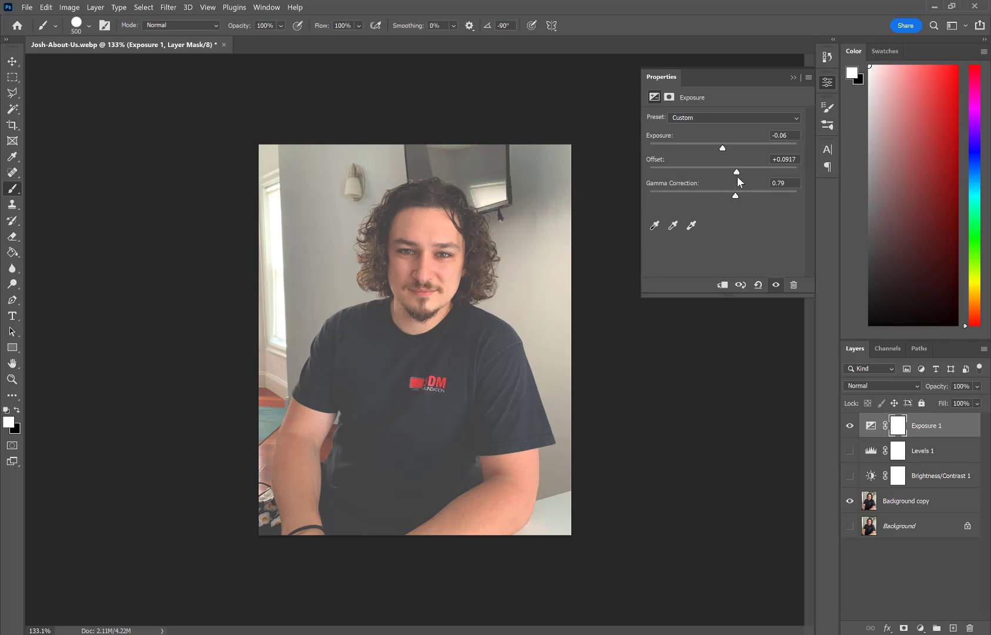
Set the Exposure adjustment to exposure -0.11, offset +0.0042 and gamma correction 0.98
left_click_drag(727, 172, 725, 195)
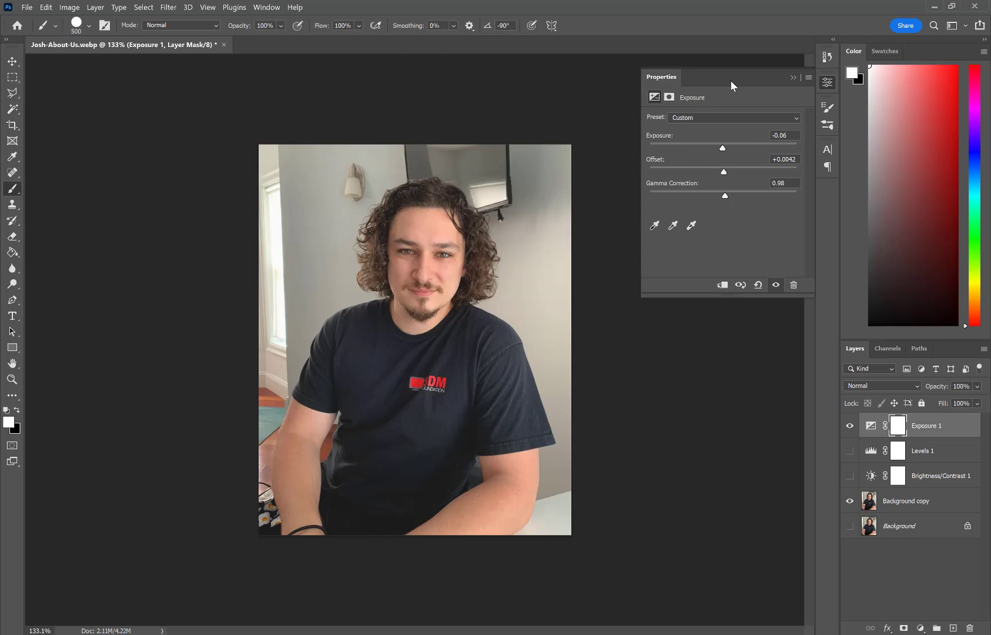
mouse_move(726, 147)
left_mouse_down()
mouse_move(750, 148)
mouse_move(734, 147)
left_mouse_up()
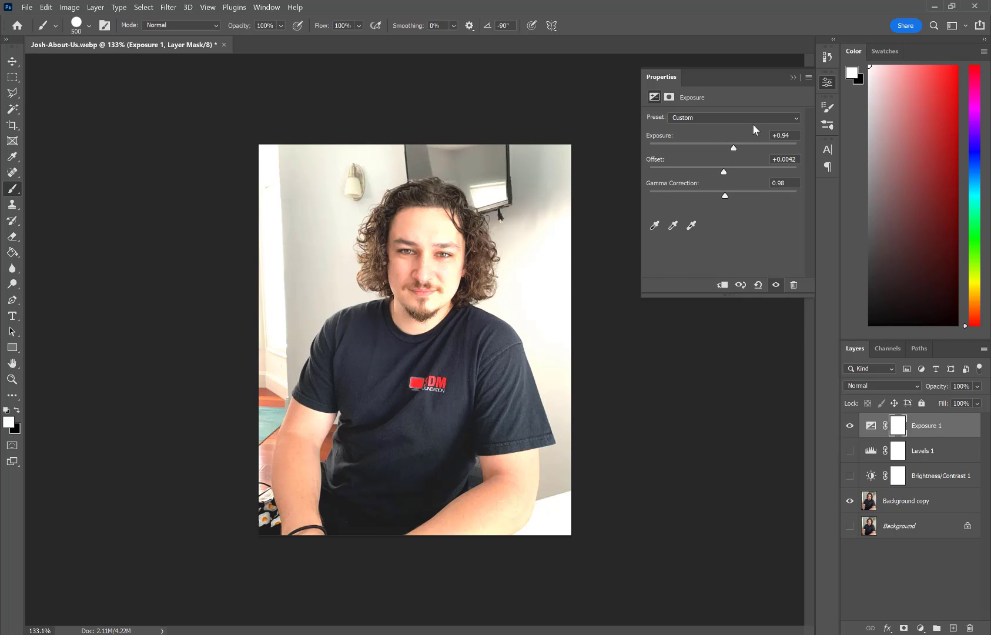
left_click_drag(752, 150, 722, 150)
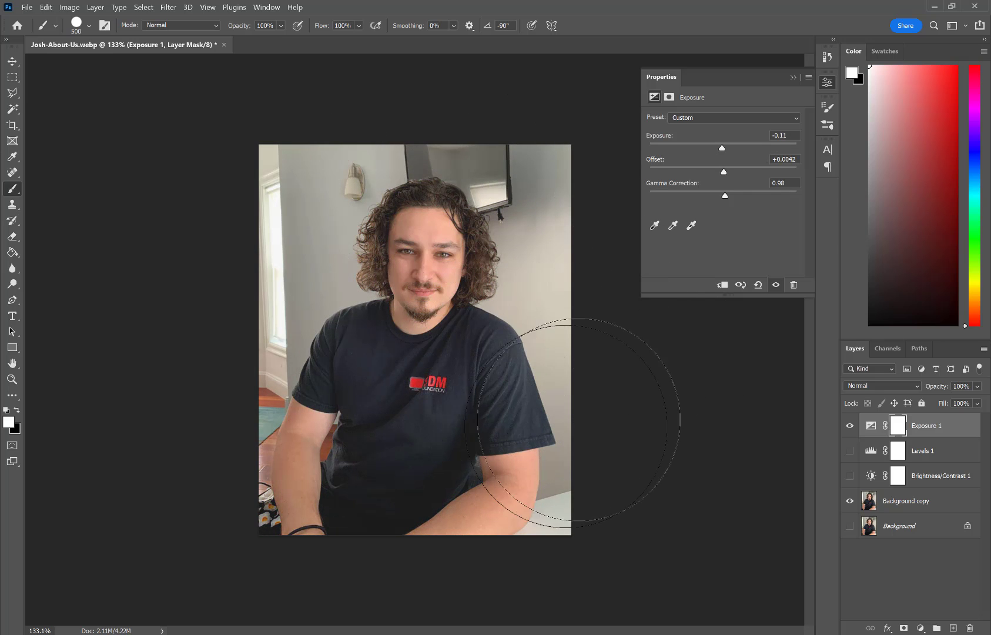
left_click(792, 77)
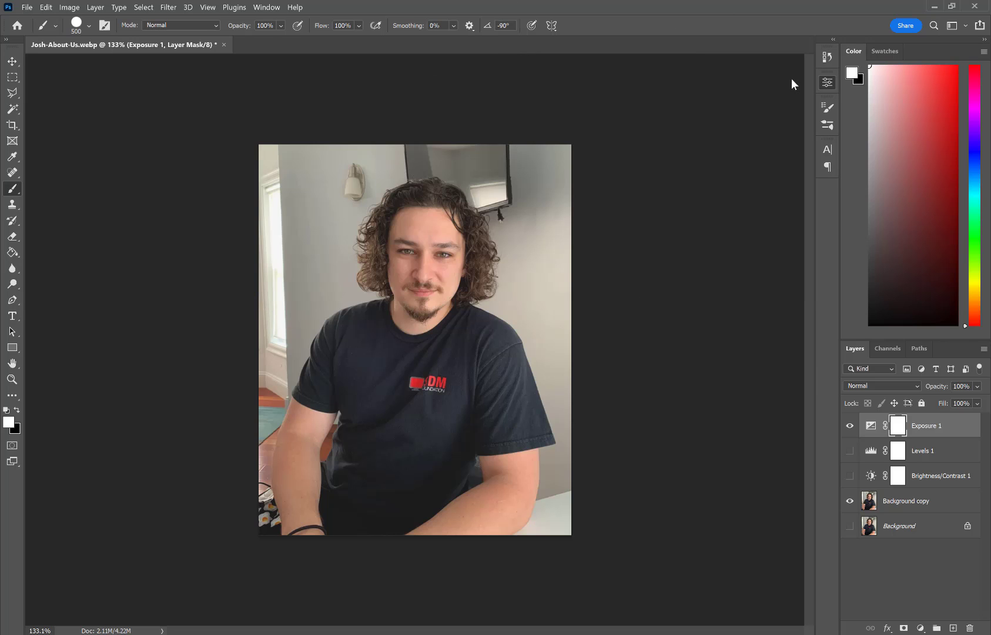
Hide the Exposure adjustment layer and add a Vibrance adjustment layer with the default options
left_click(850, 426)
left_click(95, 8)
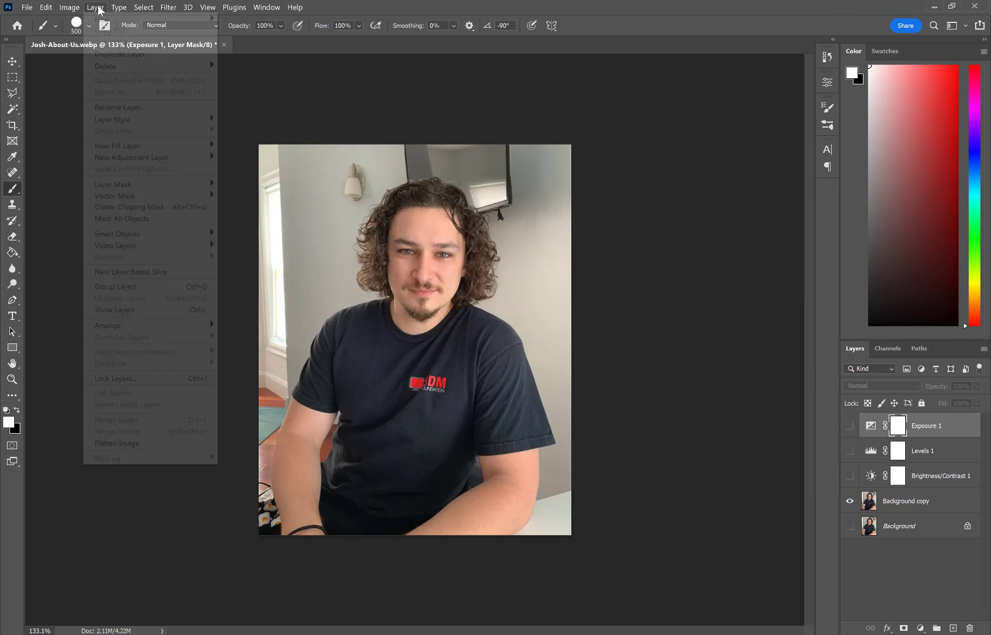
mouse_move(171, 158)
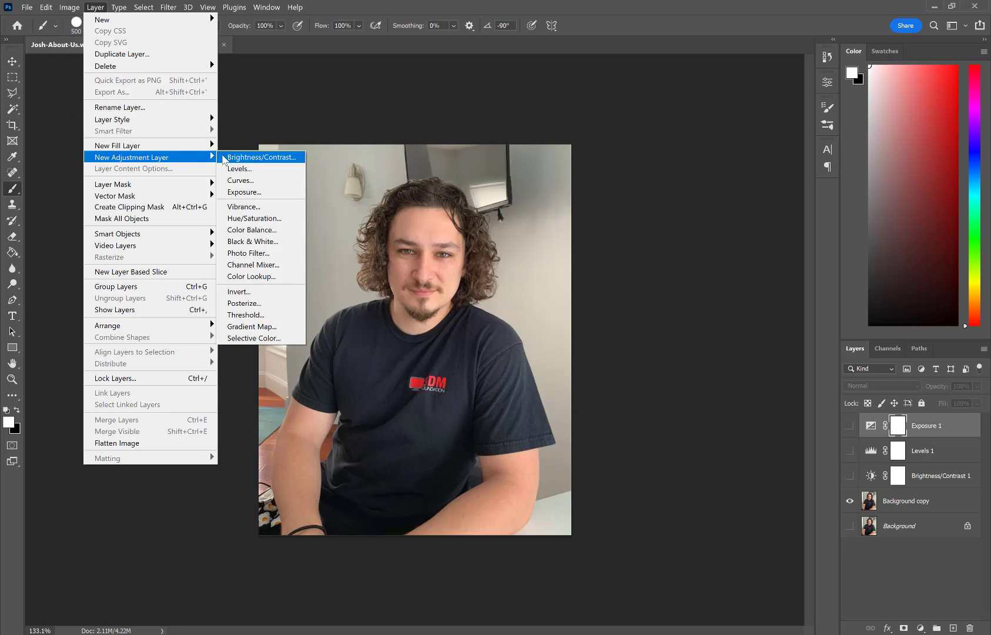
left_click(287, 207)
left_click(602, 188)
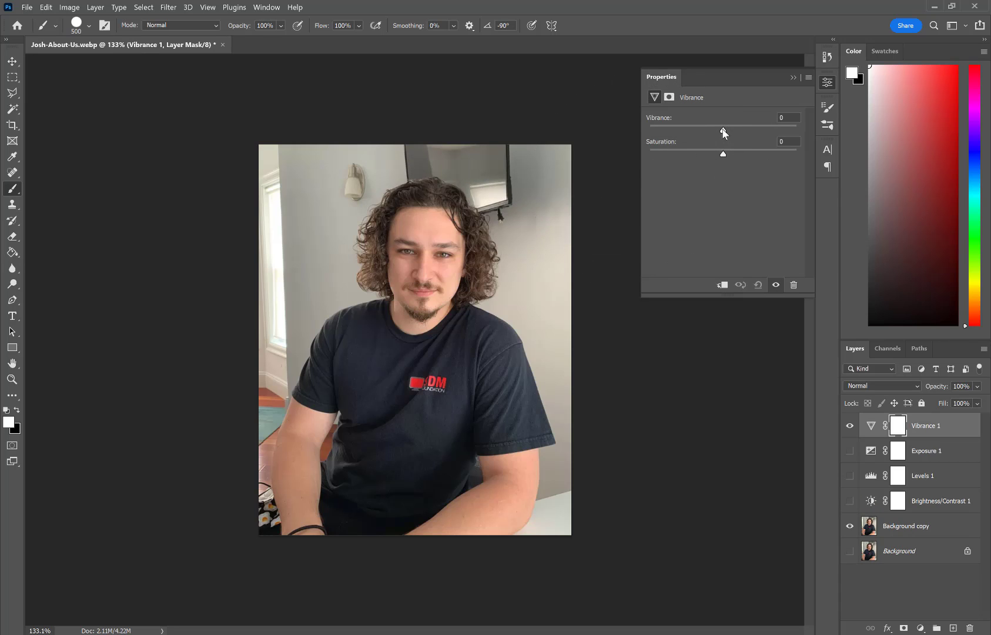
Try the vibrance at its negative extreme and at +100, and return it to 0
left_click_drag(818, 132, 682, 133)
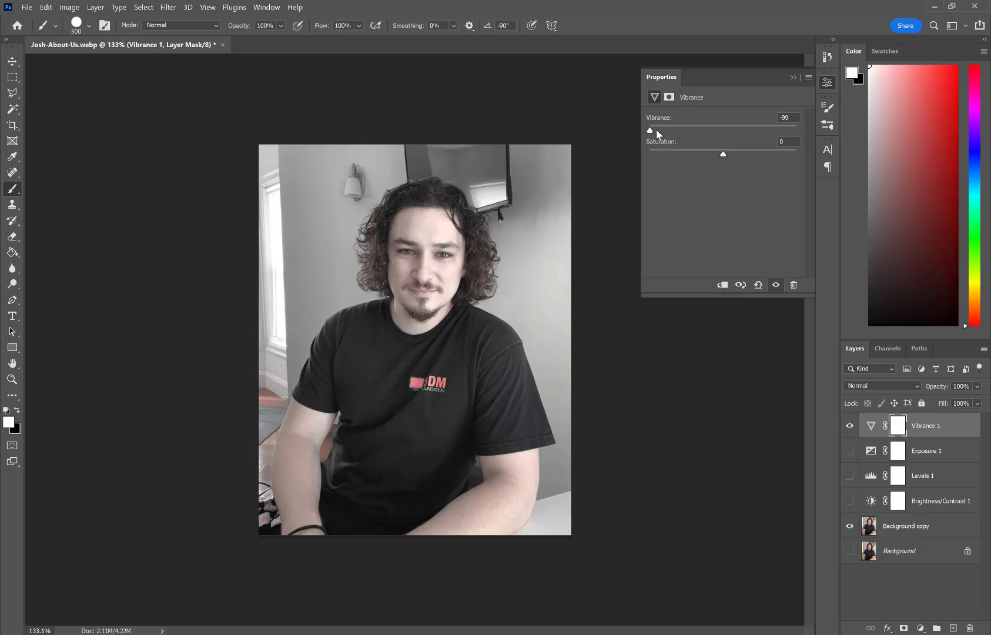
left_click_drag(657, 131, 723, 131)
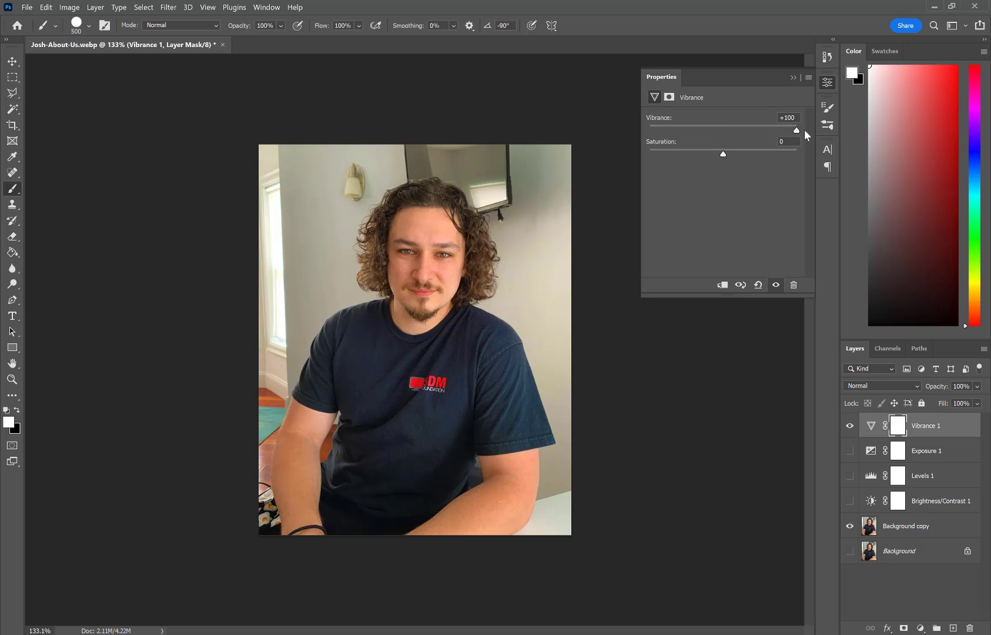
left_click_drag(797, 130, 728, 133)
left_click_drag(796, 130, 758, 159)
Try the saturation of the Vibrance adjustment at +100 and bring it back close to neutral
left_click(724, 154)
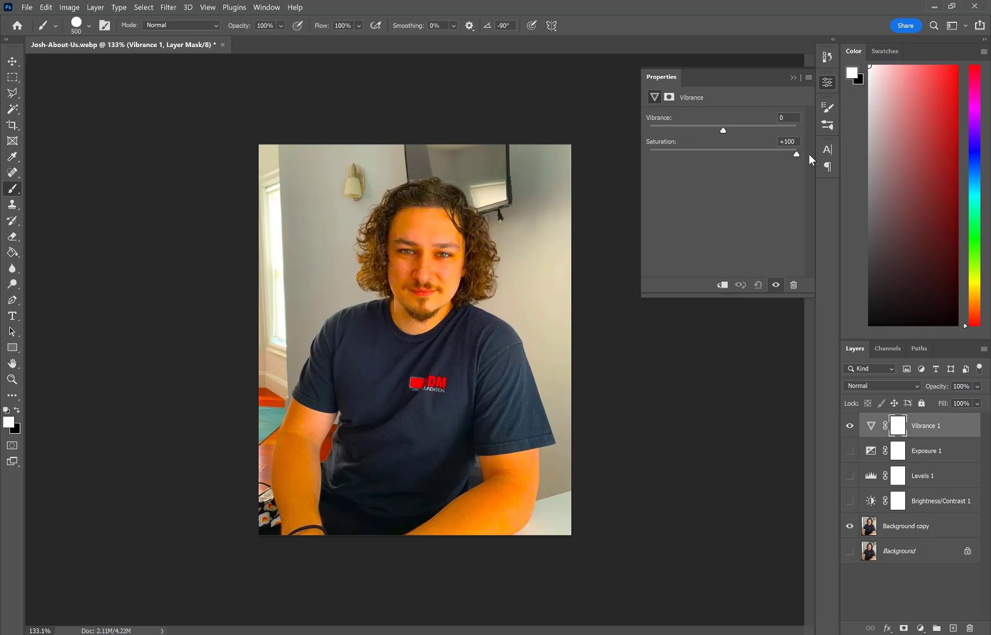
left_click_drag(808, 155, 829, 130)
left_click_drag(790, 159, 762, 162)
left_click_drag(774, 151, 719, 152)
Set the Vibrance adjustment to vibrance +100 and saturation +38, and collapse its settings
left_click_drag(724, 130, 800, 129)
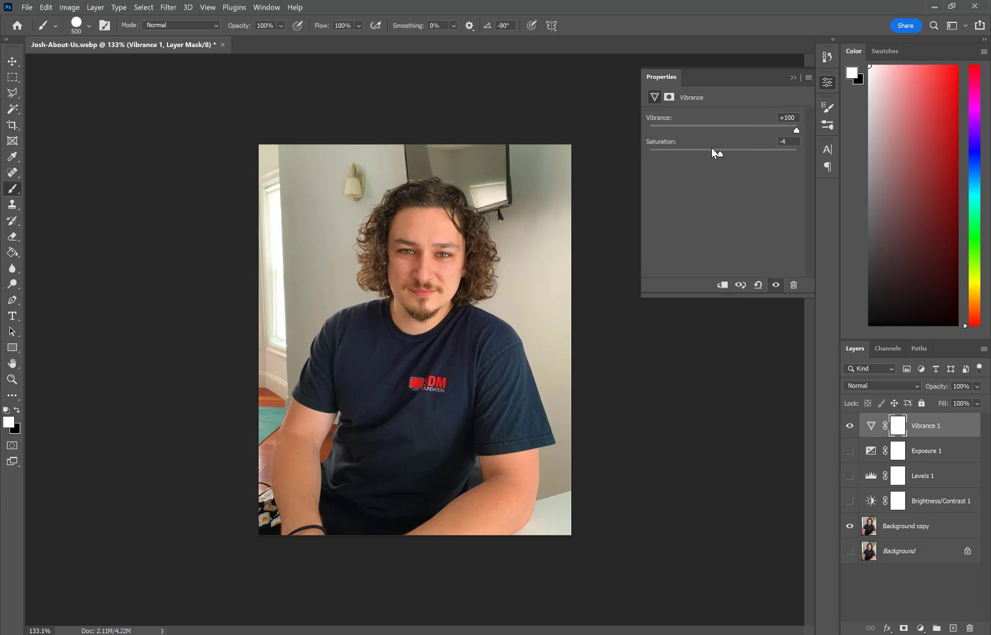
left_click_drag(726, 158, 749, 150)
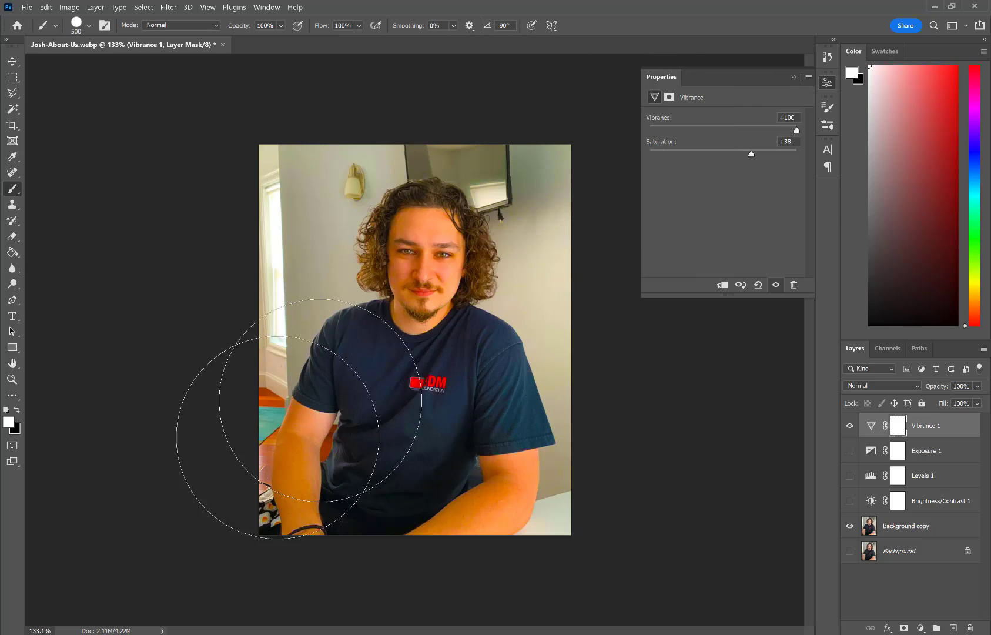
left_click(793, 77)
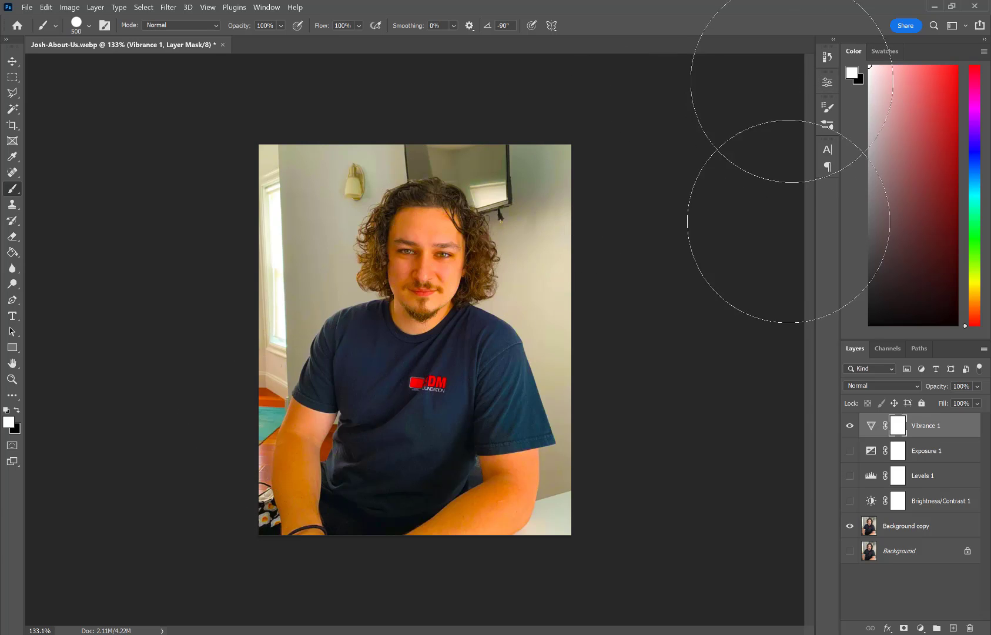
Hide the Vibrance adjustment layer and add a Hue/Saturation adjustment layer with the default options
left_click(849, 426)
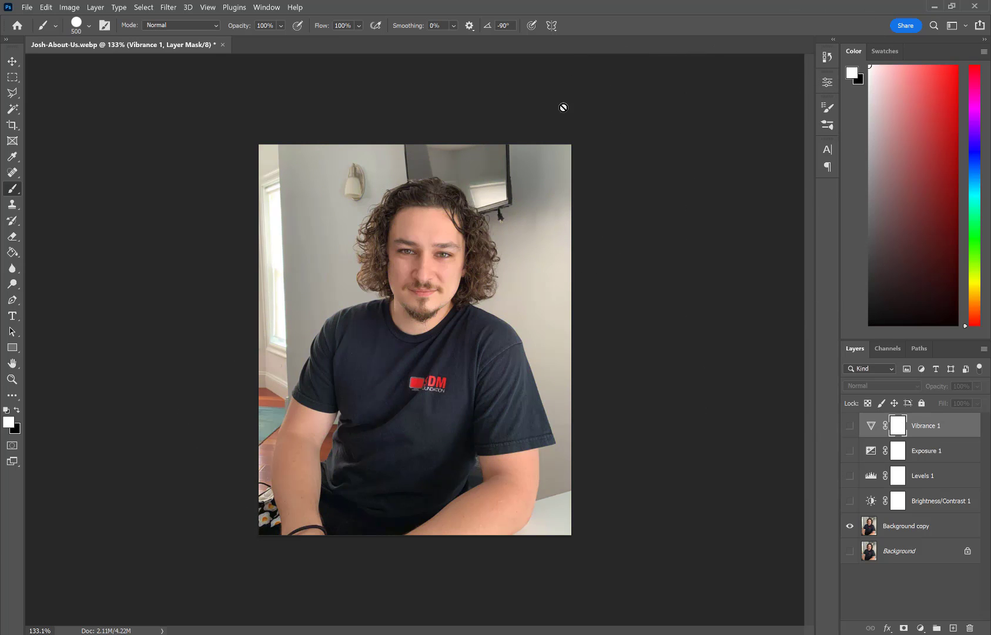
left_click(96, 7)
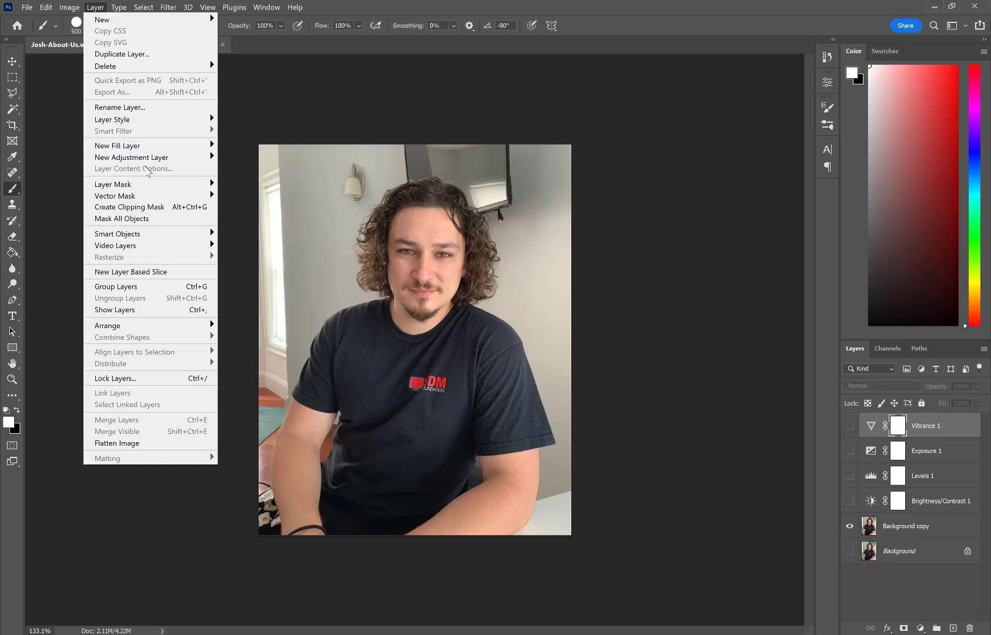
mouse_move(181, 158)
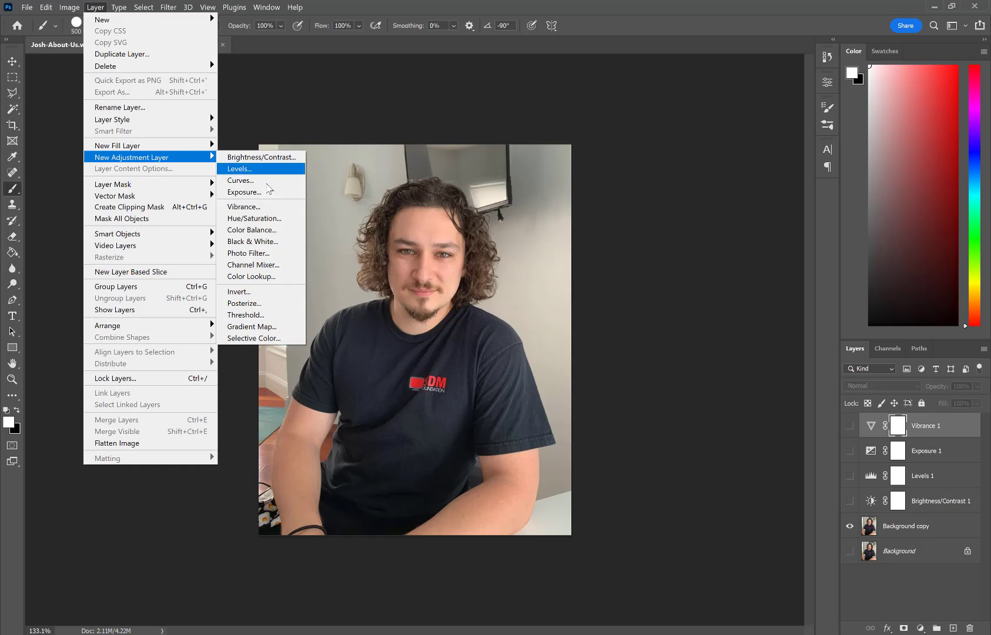
left_click(285, 221)
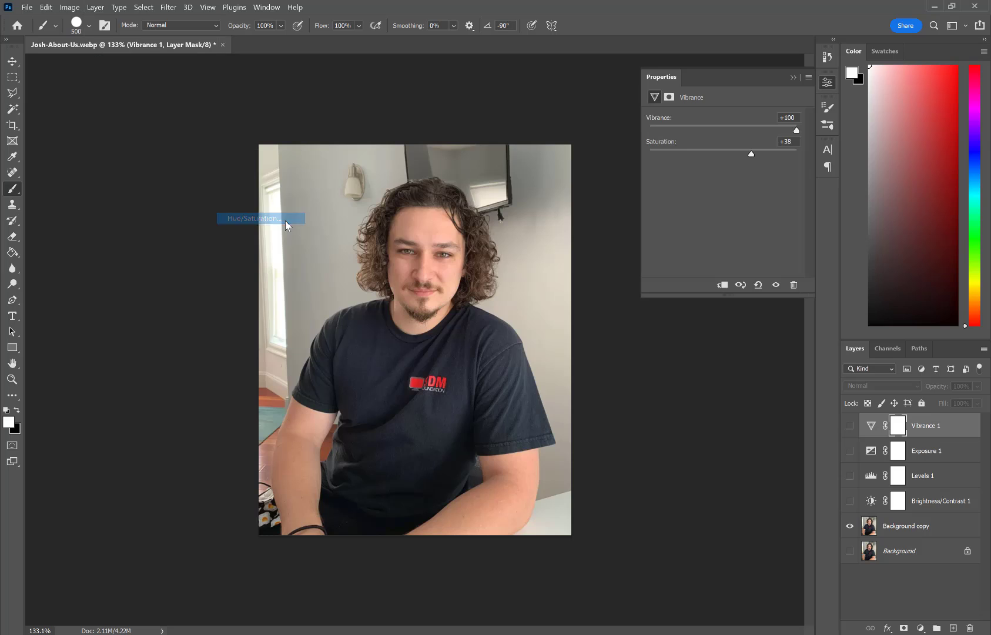
left_click(597, 188)
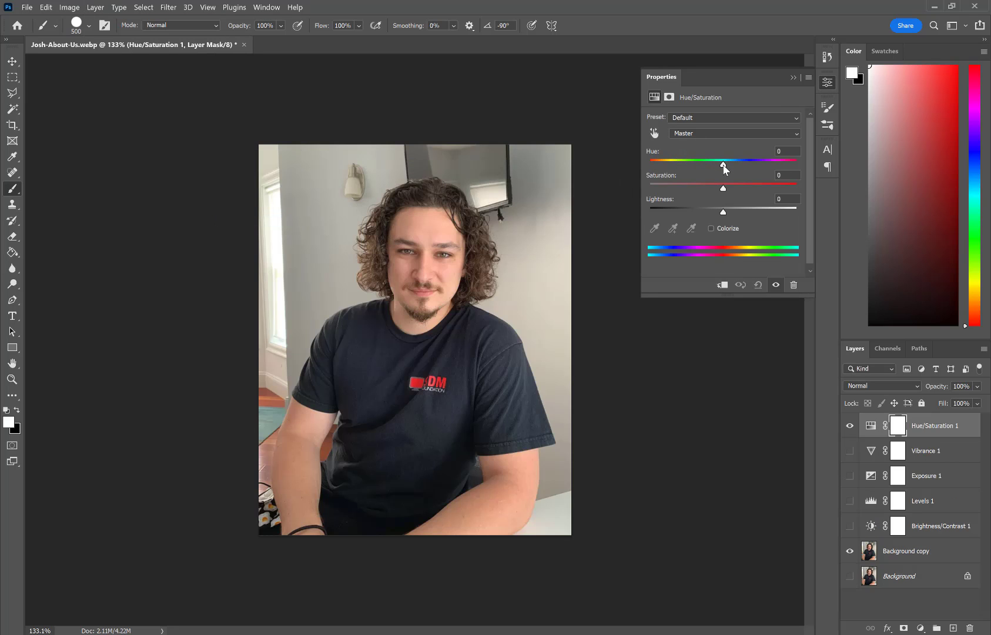
Try shifting the master hue to -172 and raising the saturation to +100 in the Hue/Saturation adjustment
mouse_move(723, 166)
left_mouse_down()
mouse_move(655, 162)
mouse_move(801, 163)
mouse_move(693, 159)
mouse_move(678, 163)
mouse_move(793, 165)
mouse_move(672, 167)
mouse_move(722, 164)
left_mouse_up()
mouse_move(722, 165)
left_mouse_down()
mouse_move(700, 167)
mouse_move(725, 164)
left_mouse_up()
left_click_drag(725, 165, 695, 169)
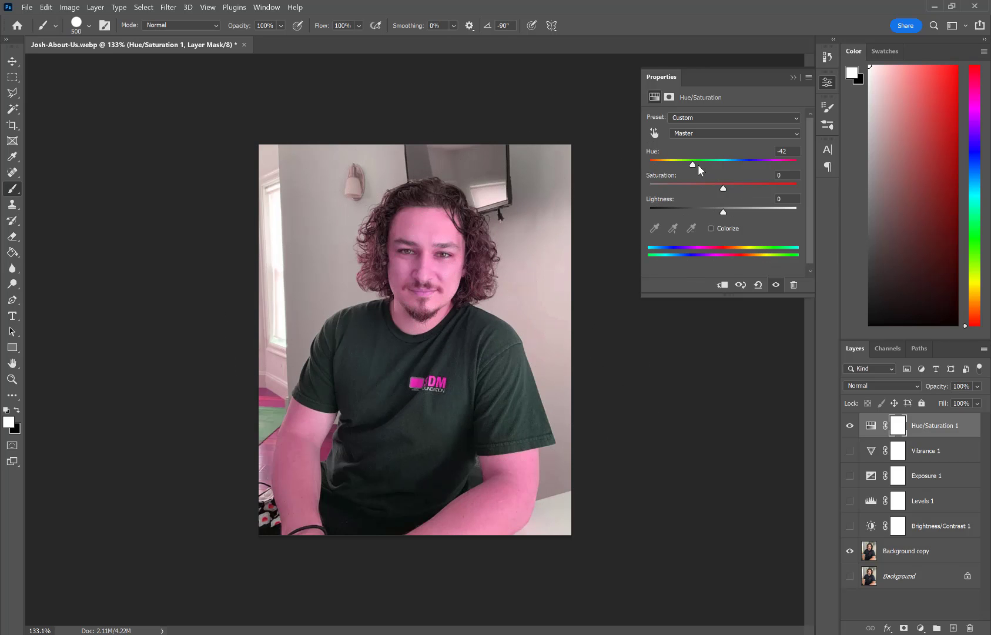
left_click_drag(692, 164, 659, 164)
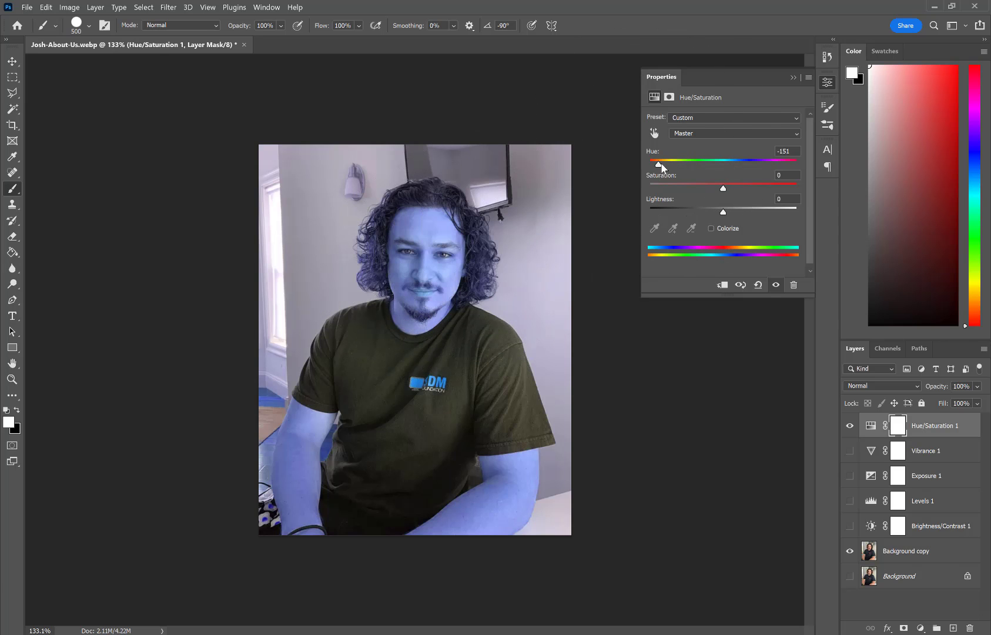
mouse_move(659, 165)
left_mouse_down()
mouse_move(747, 166)
mouse_move(652, 158)
left_mouse_up()
left_click_drag(723, 187, 802, 183)
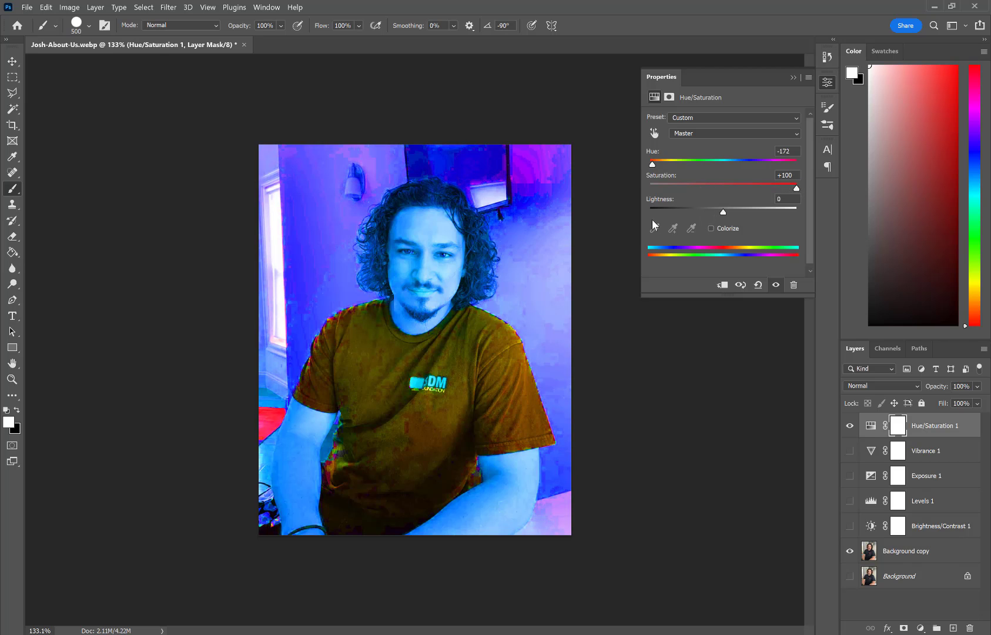
Tint the photo green by enabling Colorize with hue 114 and saturation 25
left_click(711, 228)
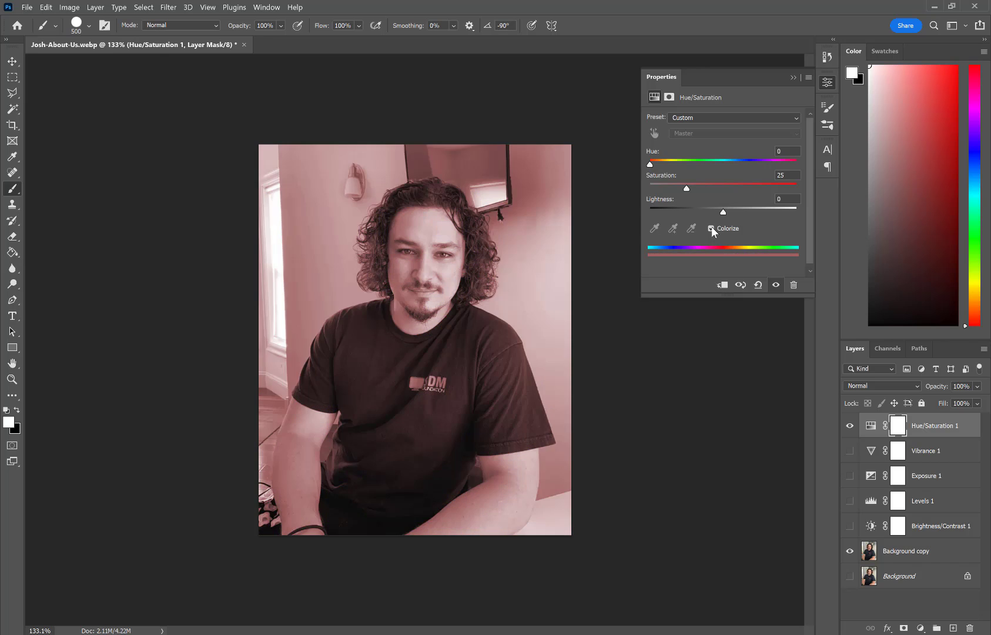
left_click(711, 228)
left_click(711, 228)
left_click_drag(650, 163, 695, 166)
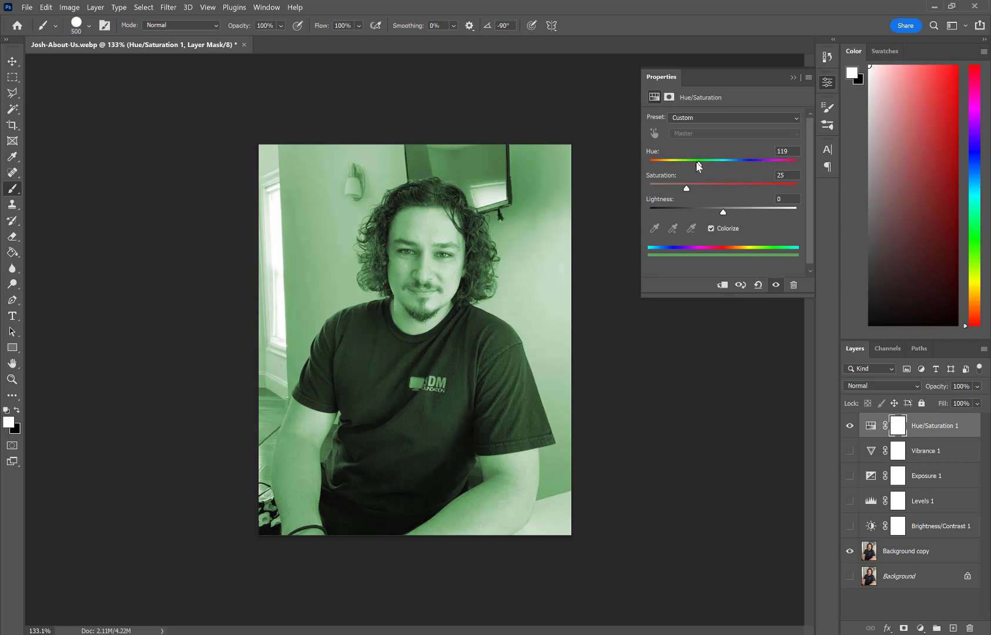
left_click_drag(696, 162, 694, 162)
Try a lightness of -16 with Colorize off, re-enable Colorize and collapse the adjustment's settings
left_click(711, 227)
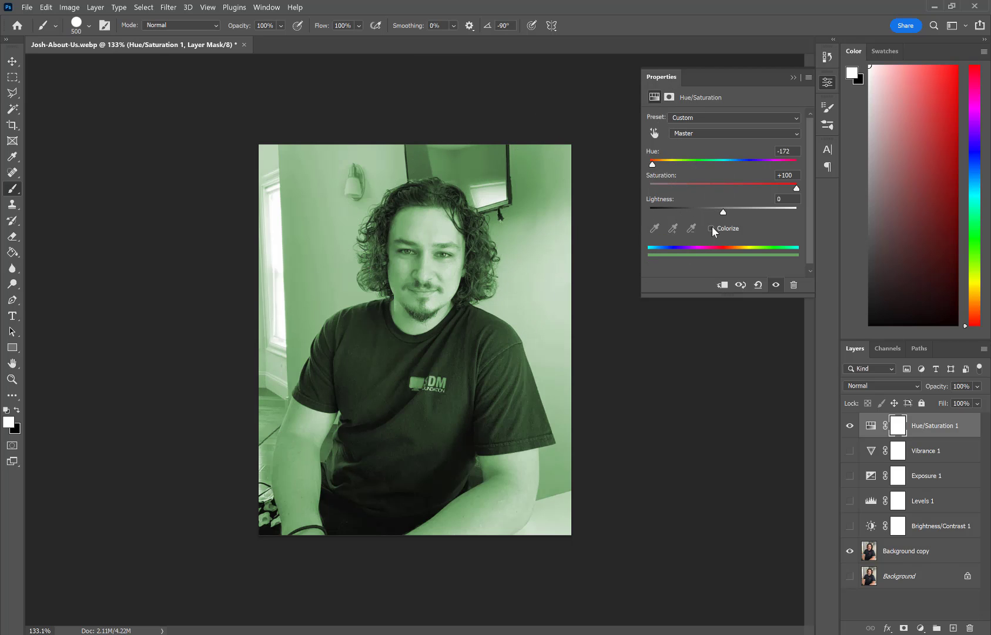
mouse_move(723, 210)
left_mouse_down()
mouse_move(756, 210)
mouse_move(684, 210)
mouse_move(785, 211)
mouse_move(712, 213)
left_mouse_up()
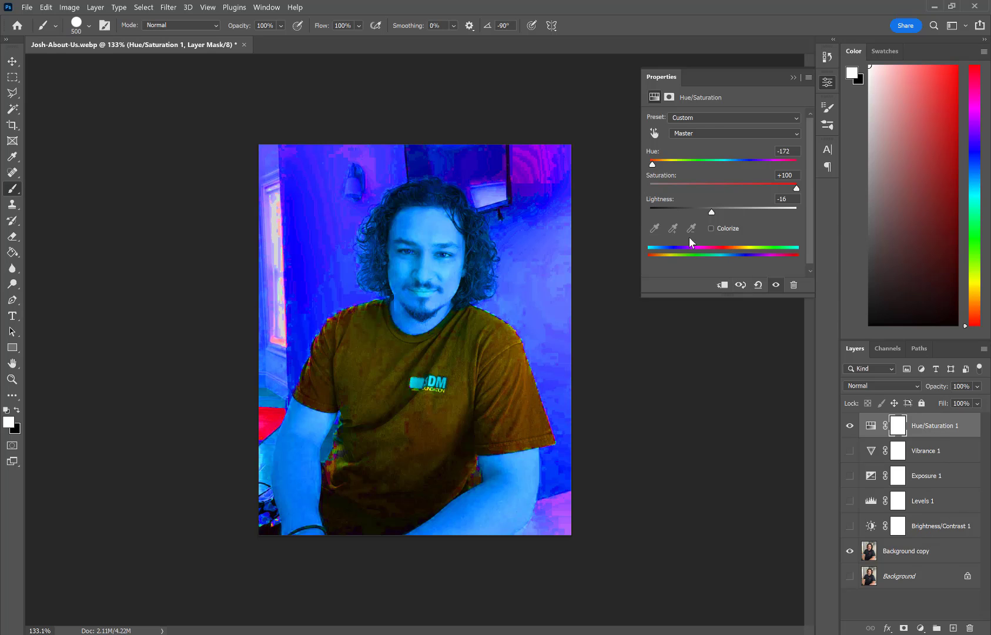
left_click(710, 228)
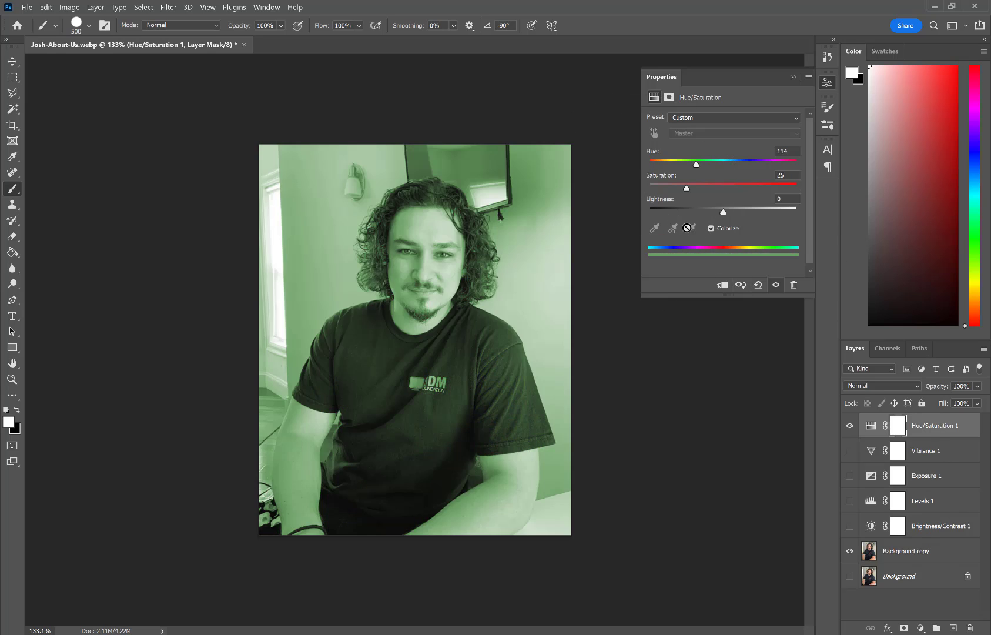
left_click(795, 77)
Hide the Hue/Saturation adjustment layer and add a Color Balance adjustment layer with the default options
left_click(850, 427)
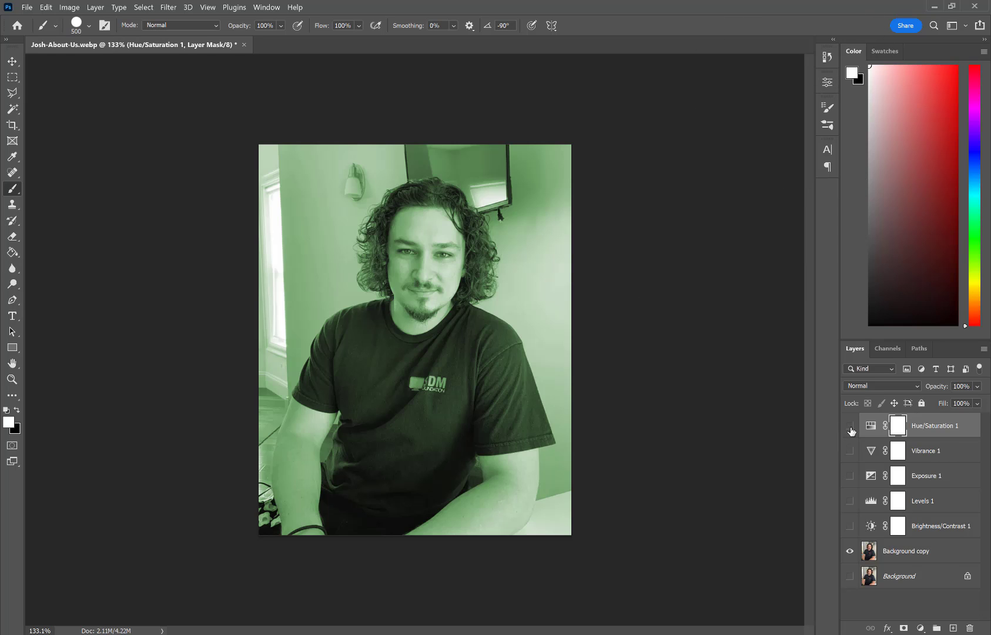
left_click(99, 7)
mouse_move(163, 158)
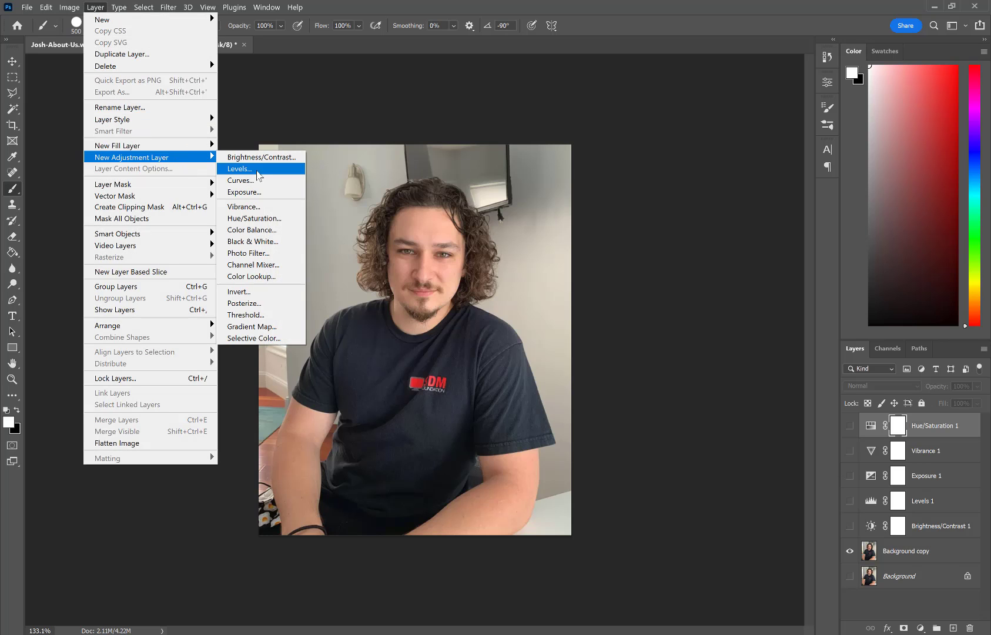
left_click(283, 230)
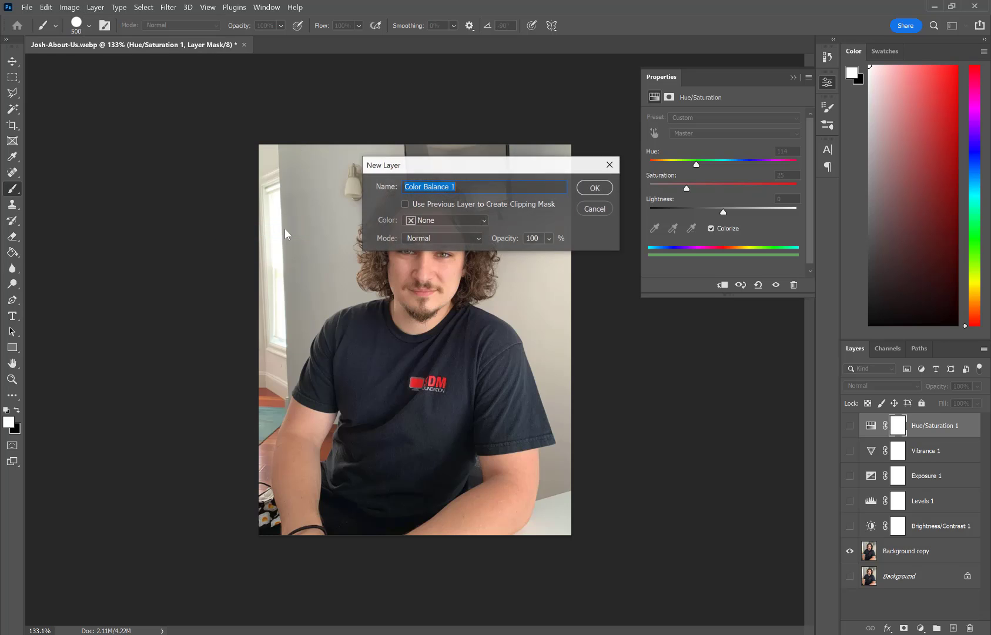
left_click(594, 188)
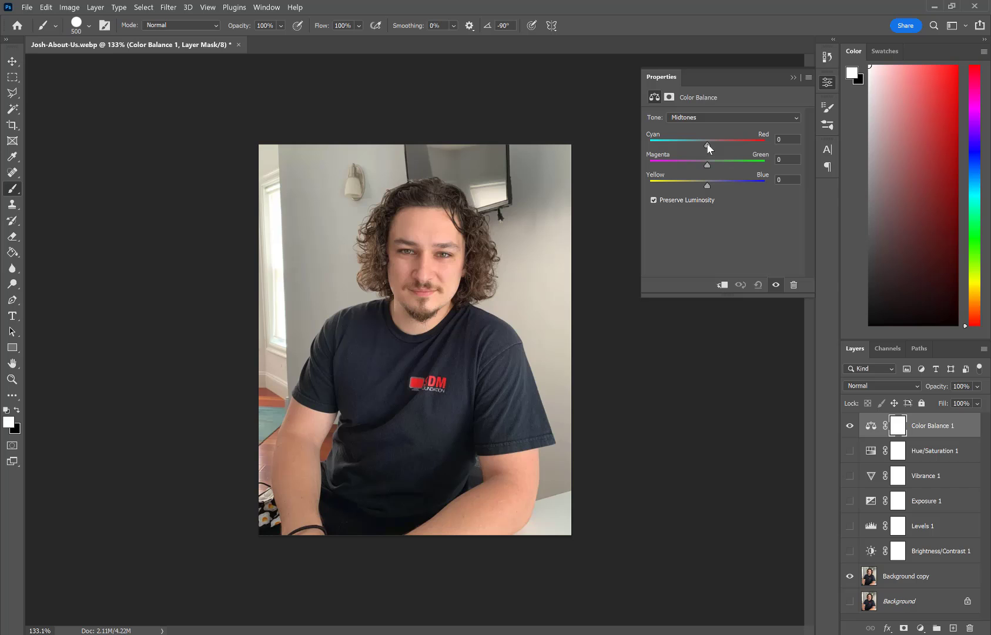
Set the cyan-red balance of the shadows to +100 in the Color Balance adjustment
mouse_move(707, 144)
left_mouse_down()
mouse_move(639, 141)
mouse_move(756, 140)
mouse_move(706, 141)
left_mouse_up()
left_click(687, 118)
left_click_drag(710, 143, 771, 147)
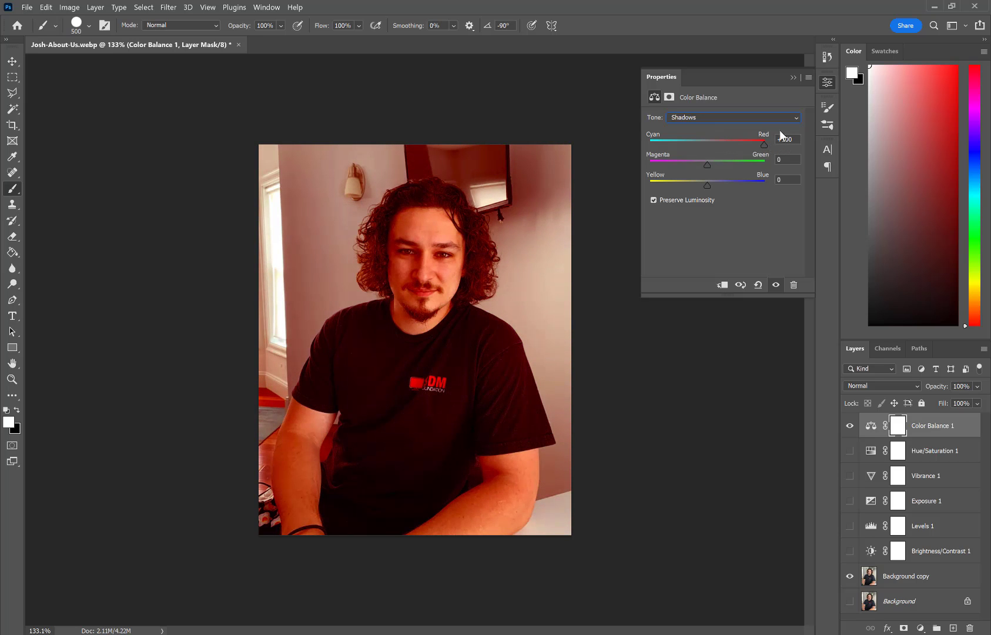
Set the cyan-red balance of the highlights to -100, shift the highlights toward green, and collapse the settings
left_click(776, 119)
left_click(716, 147)
left_click_drag(707, 145, 639, 152)
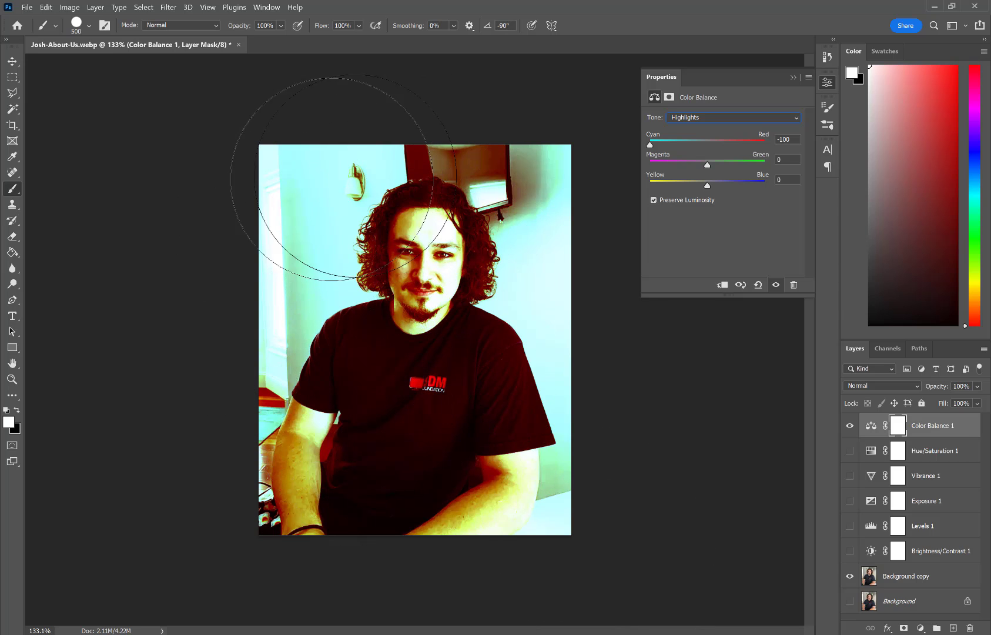
left_click(724, 117)
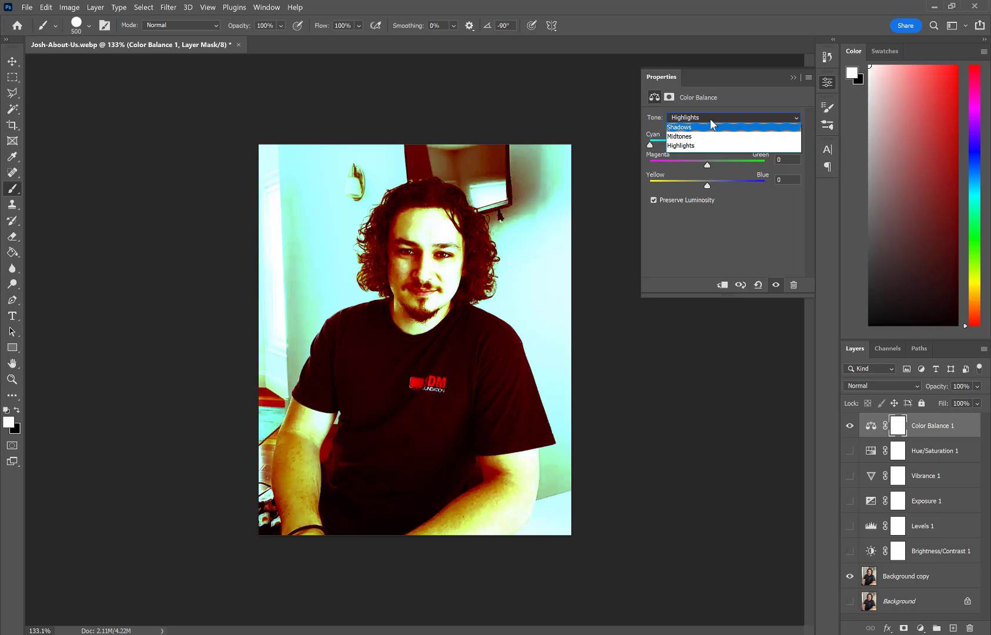
left_click(727, 99)
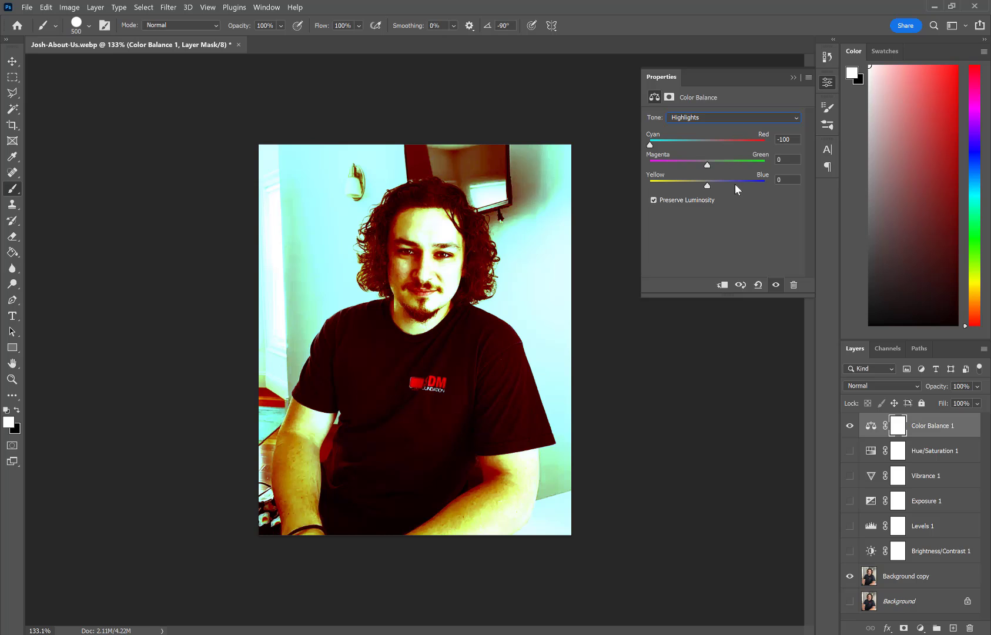
mouse_move(692, 163)
left_mouse_down()
mouse_move(683, 165)
mouse_move(736, 167)
mouse_move(722, 184)
mouse_move(688, 185)
left_mouse_up()
left_click(793, 77)
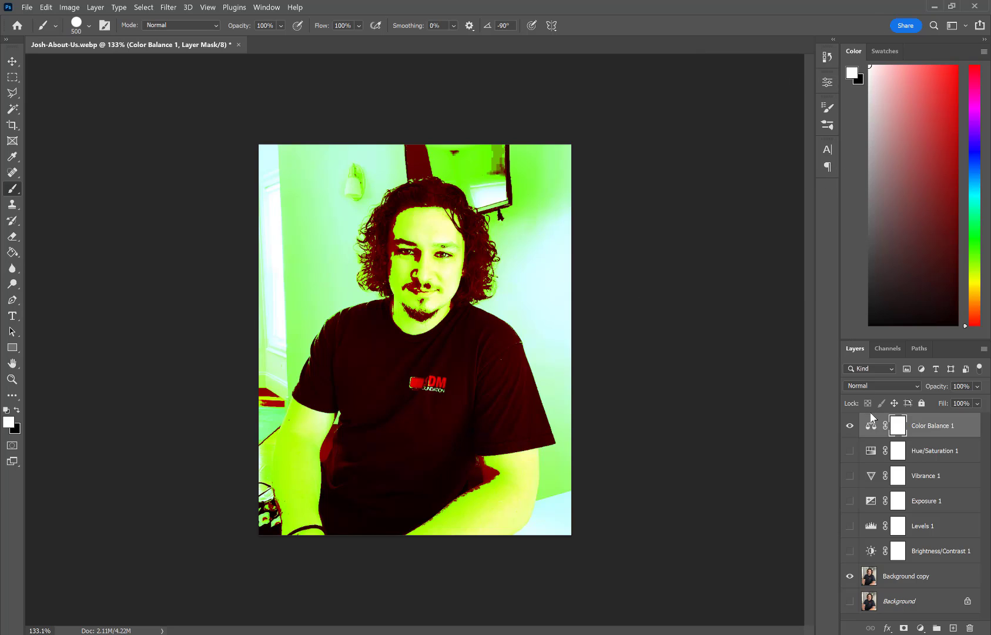
Hide the Color Balance adjustment layer and add a Black & White adjustment layer with the default options above Background copy
left_click(849, 425)
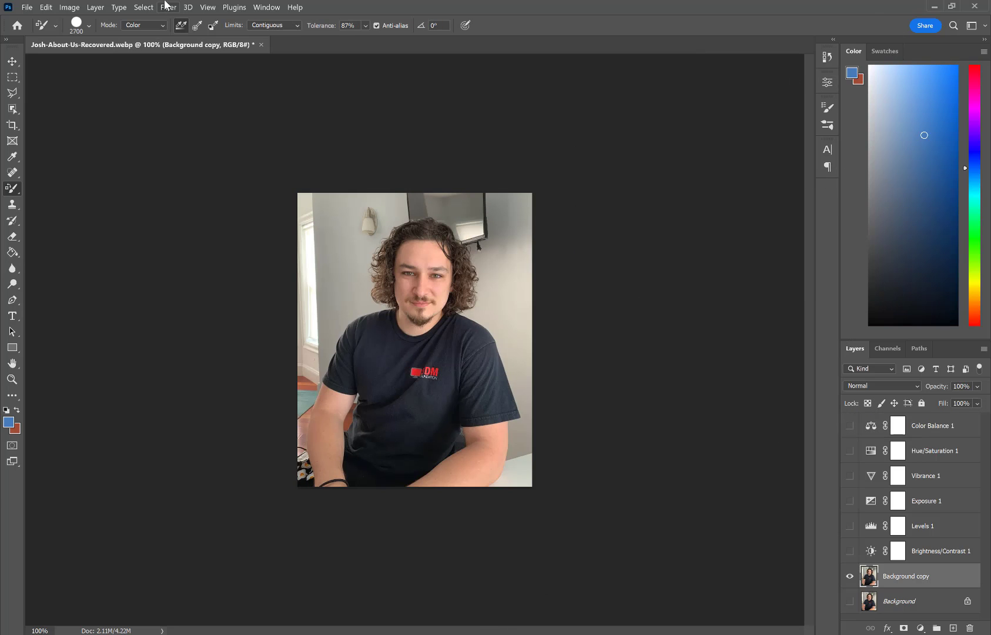
left_click(95, 7)
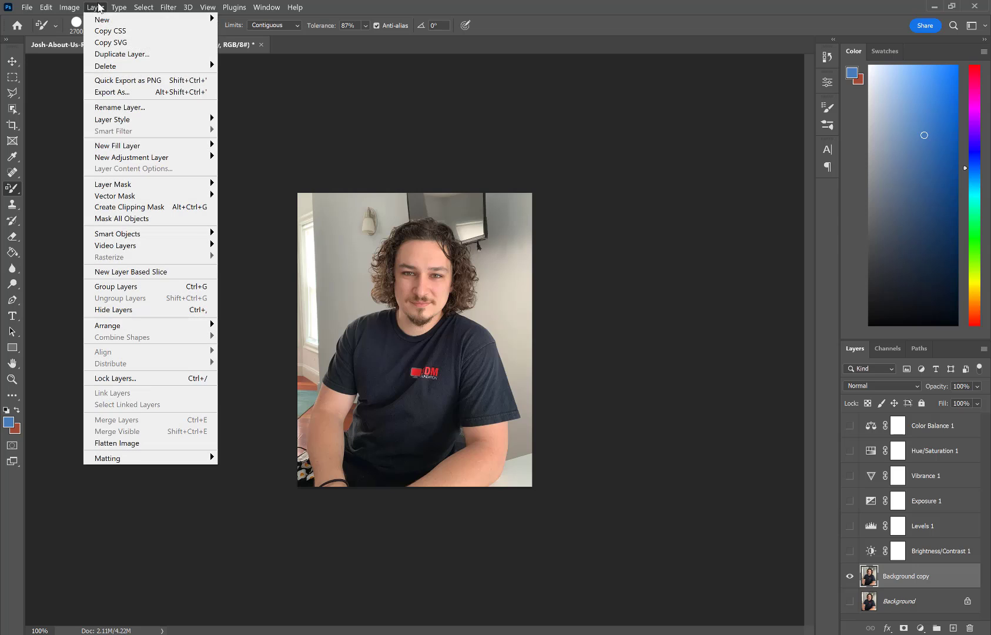
left_click(95, 7)
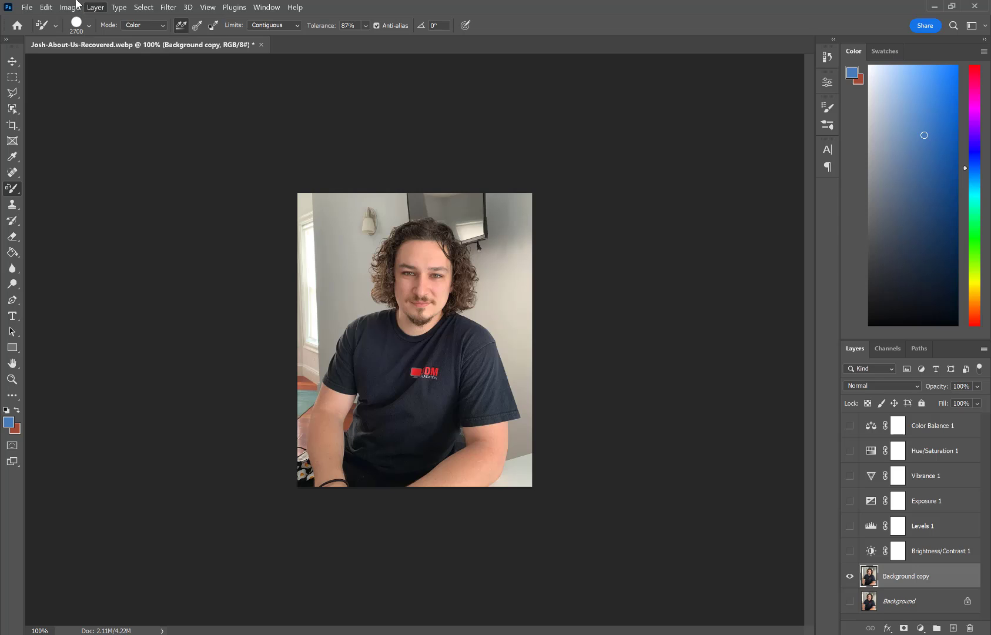
left_click(70, 7)
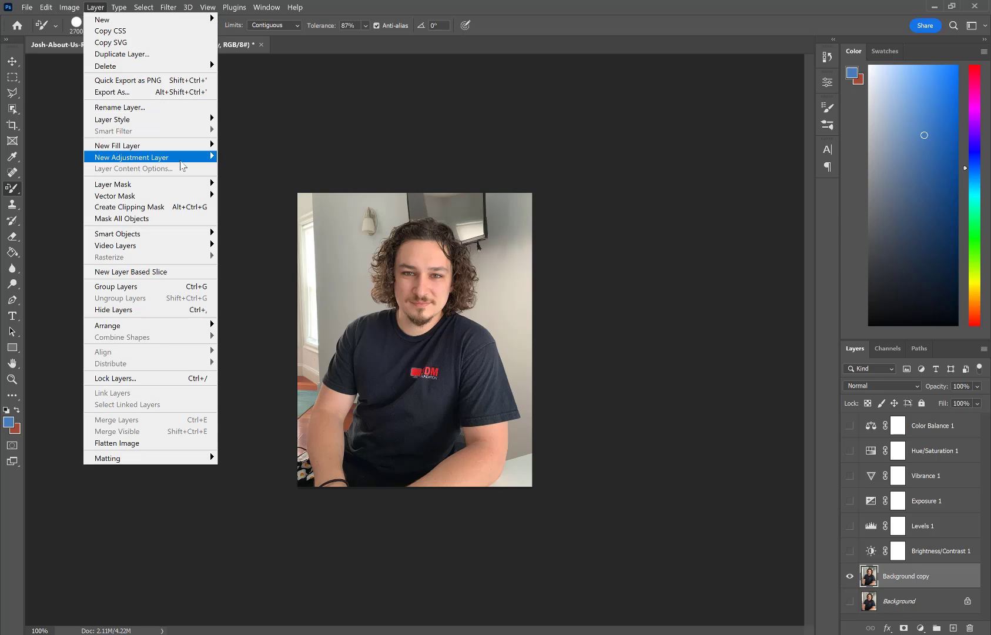
mouse_move(181, 159)
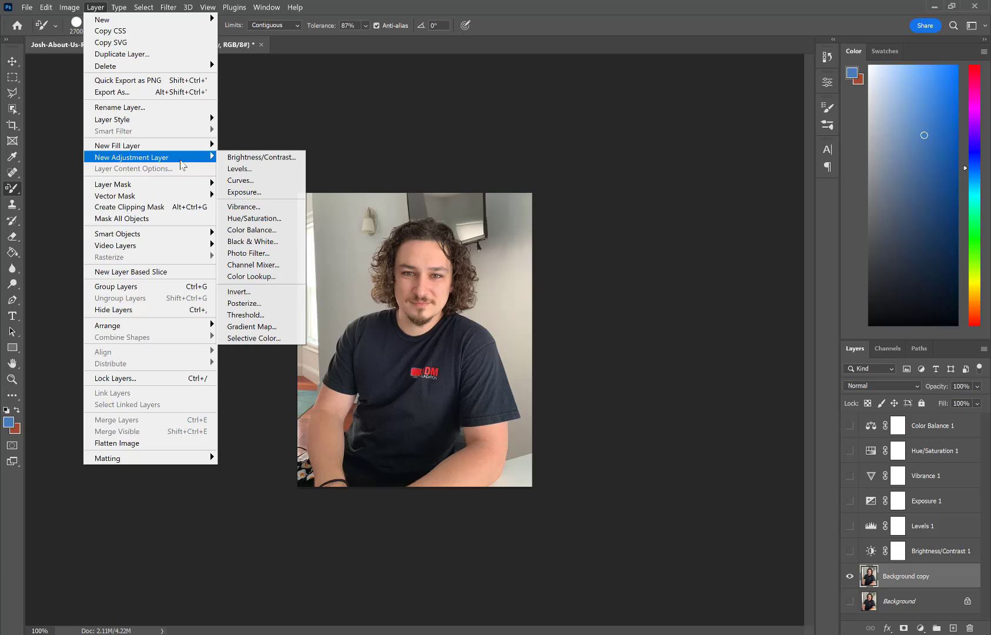
left_click(272, 240)
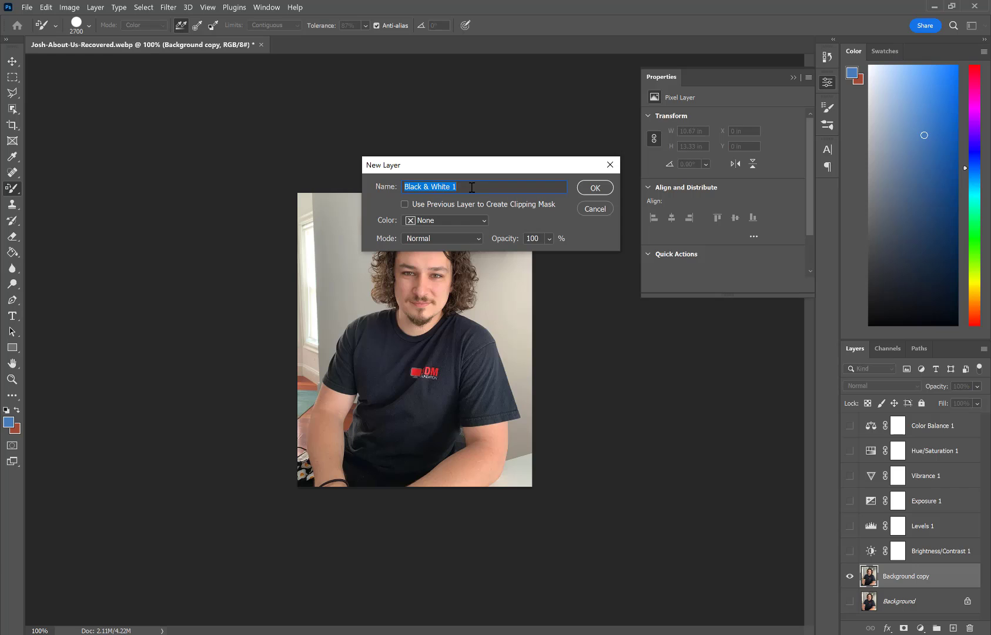
left_click(596, 188)
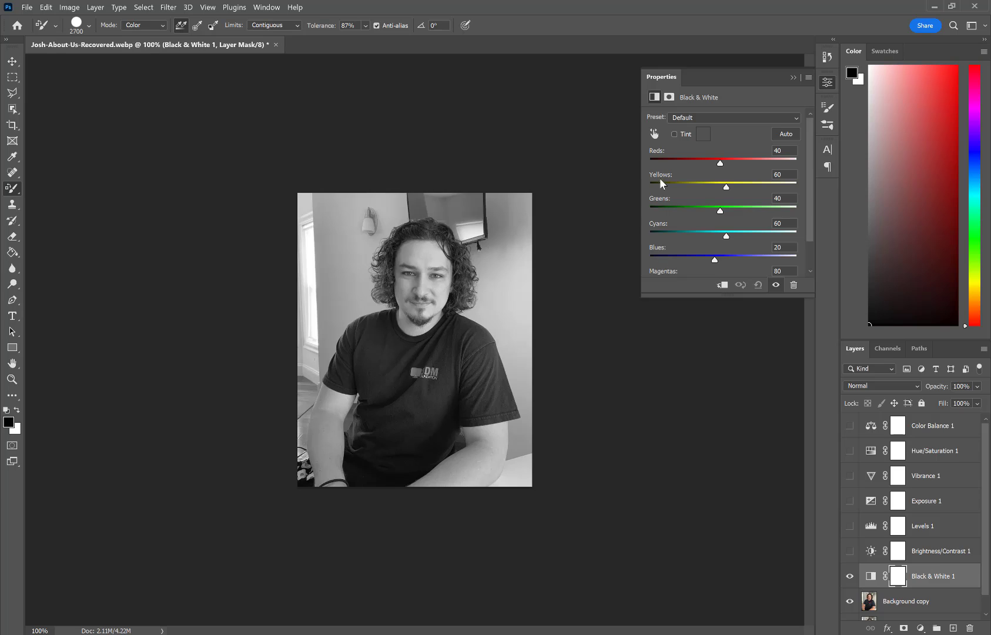
Try Reds at -133 and 50 in the Black & White adjustment, turn on Tint and set Reds to 73
scroll(676, 205, "down", 1)
scroll(676, 206, "up", 1)
scroll(666, 157, "down", 1)
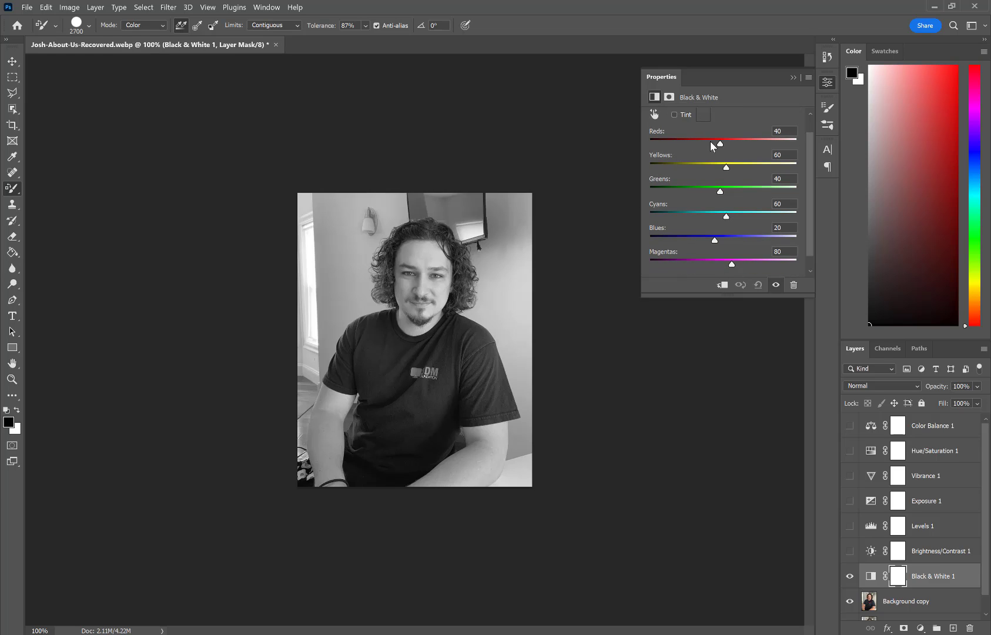
left_click_drag(720, 144, 669, 145)
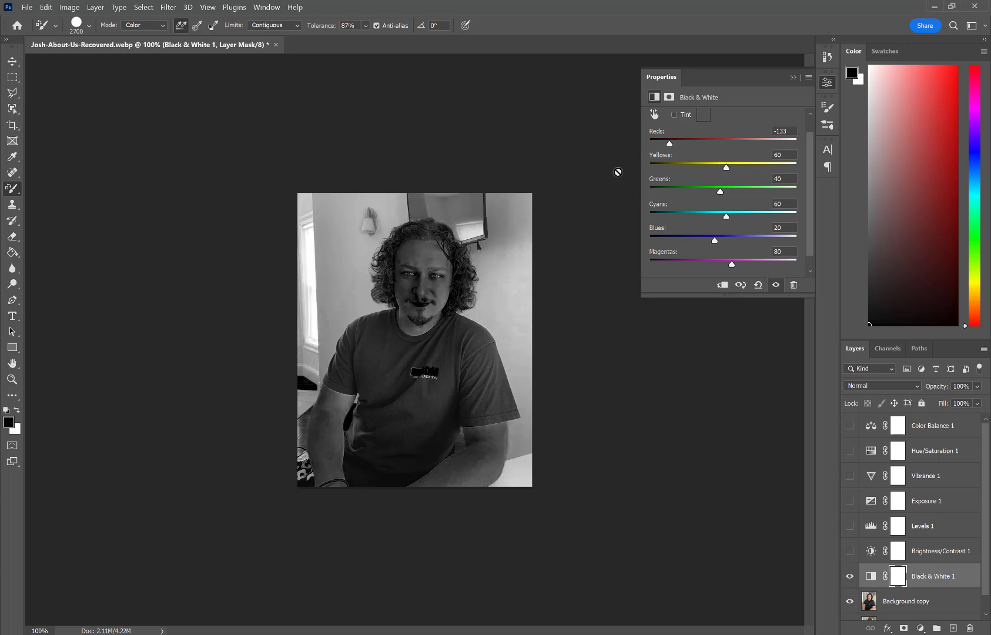
left_click_drag(673, 144, 724, 144)
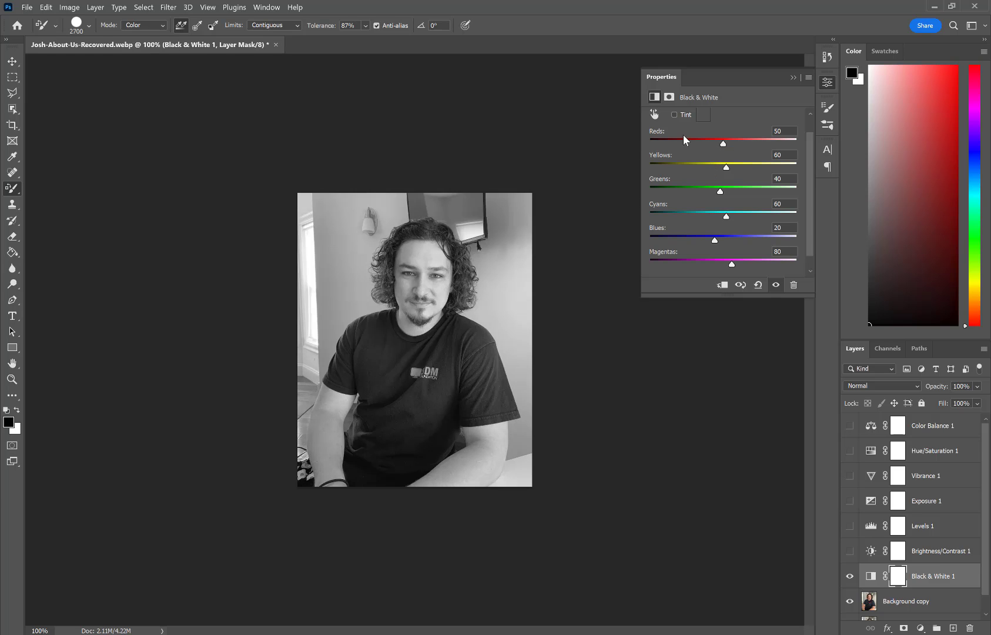
left_click(674, 115)
left_click_drag(723, 143, 744, 143)
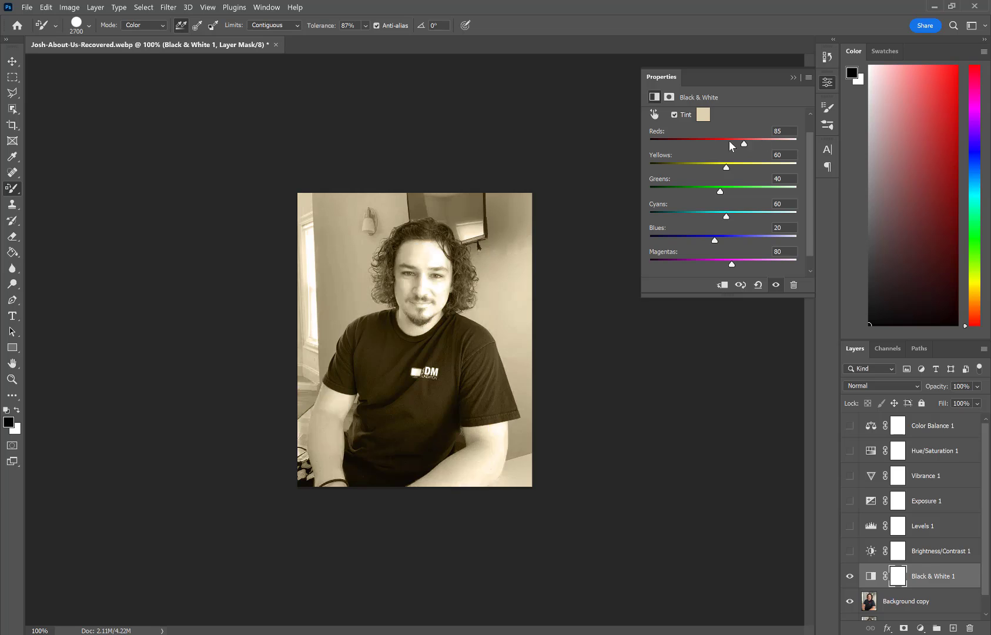
Try the orange-red tint color d04f21, cancel the color change and turn Tint off
left_click(704, 114)
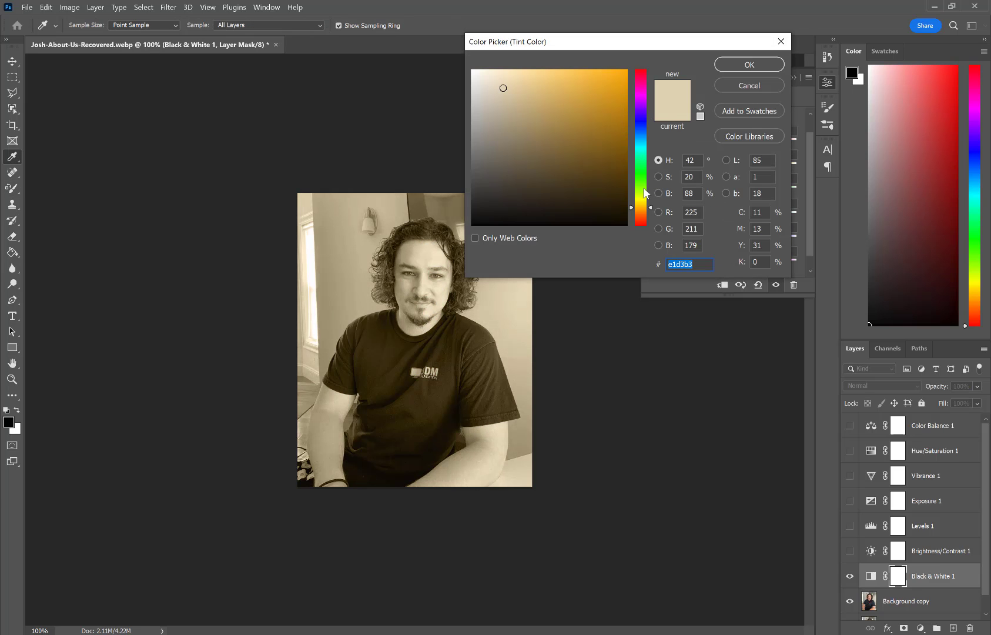
mouse_move(645, 214)
left_mouse_down()
mouse_move(644, 203)
mouse_move(645, 219)
left_mouse_up()
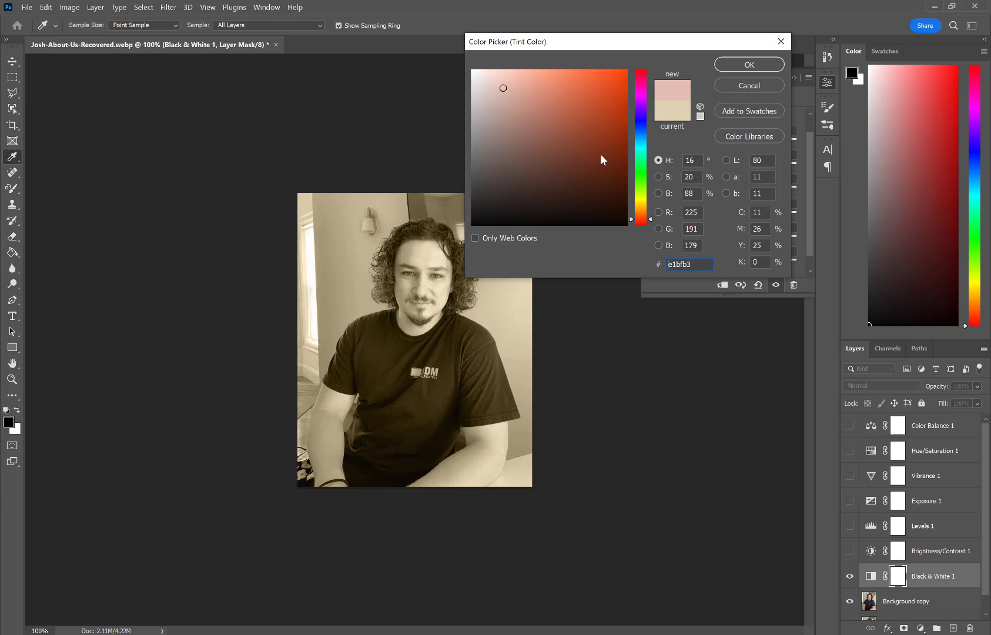
left_click_drag(601, 159, 602, 98)
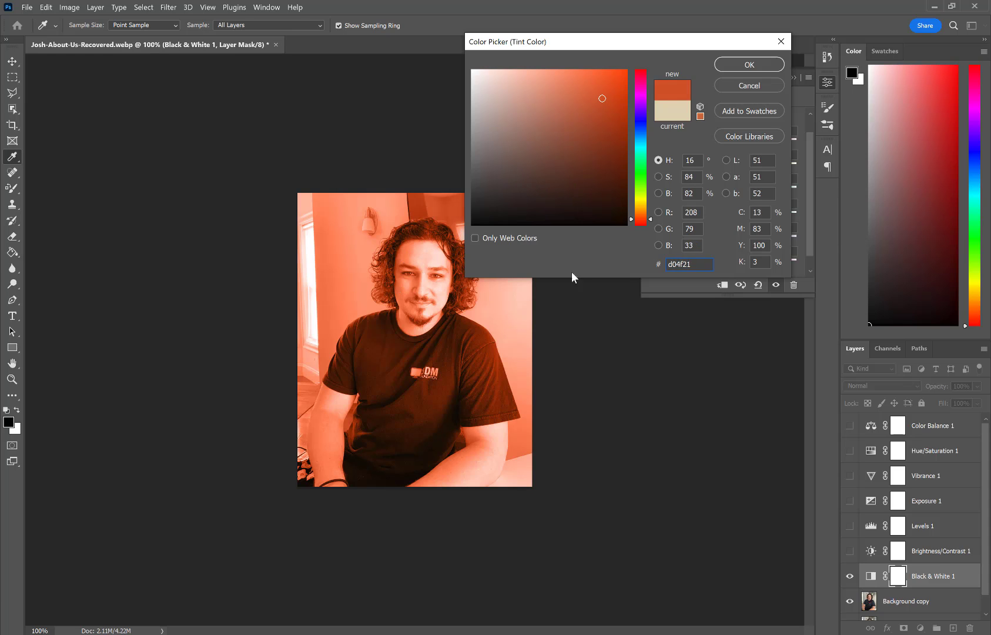
left_click(749, 85)
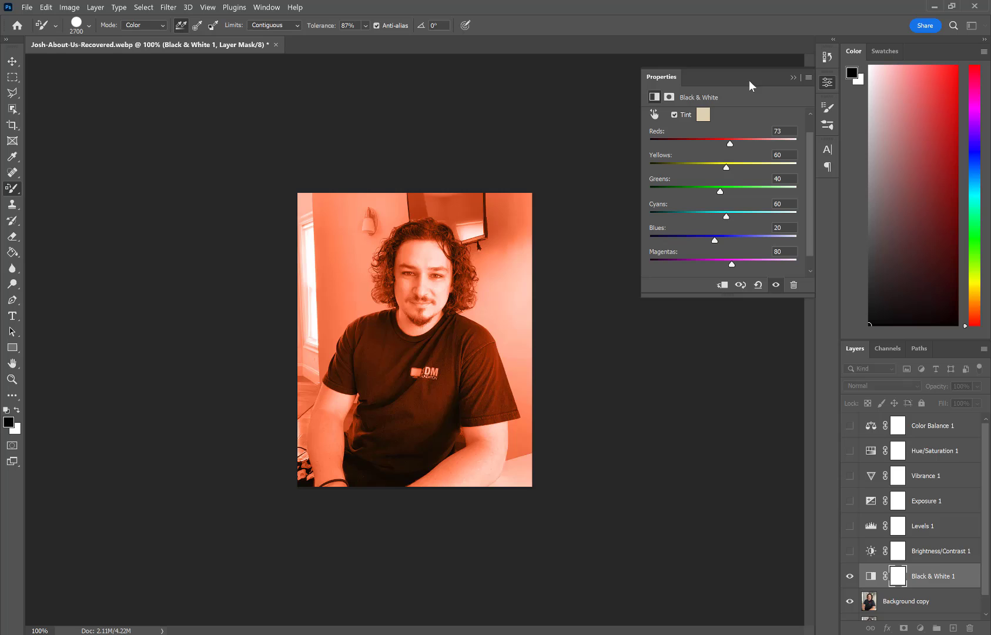
left_click(675, 115)
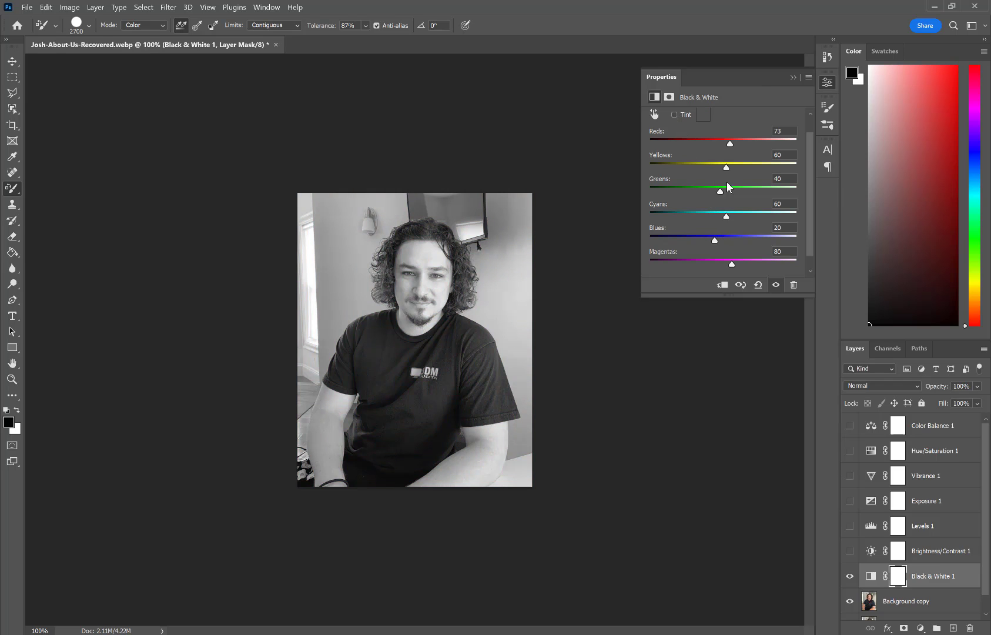
Try Blues at -200 in the Black & White adjustment, set Blues to 71 and collapse the settings
scroll(726, 235, "down", 1)
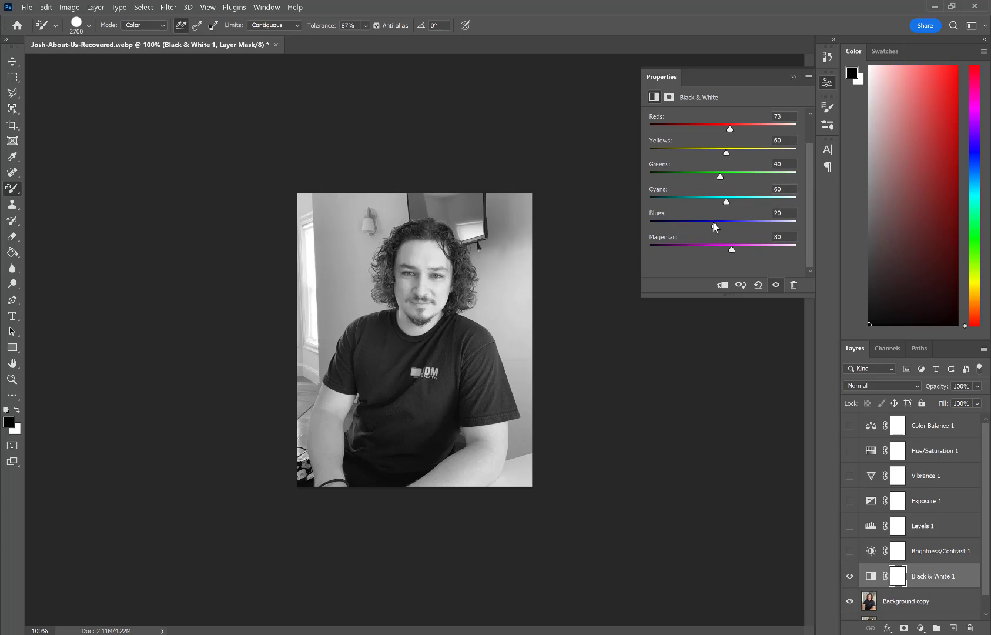
left_click_drag(714, 226, 639, 220)
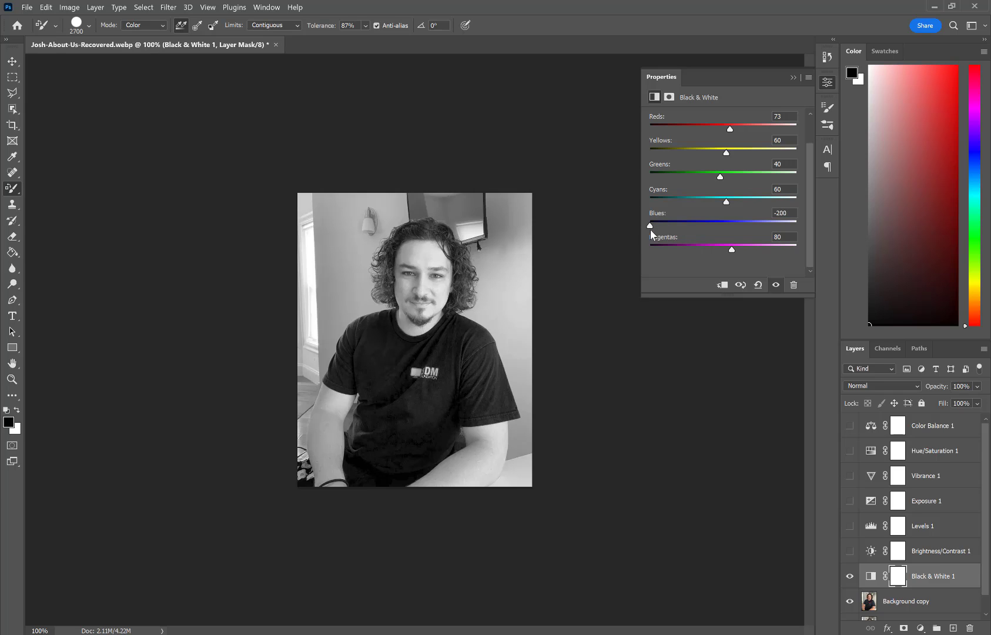
left_click_drag(648, 227, 732, 227)
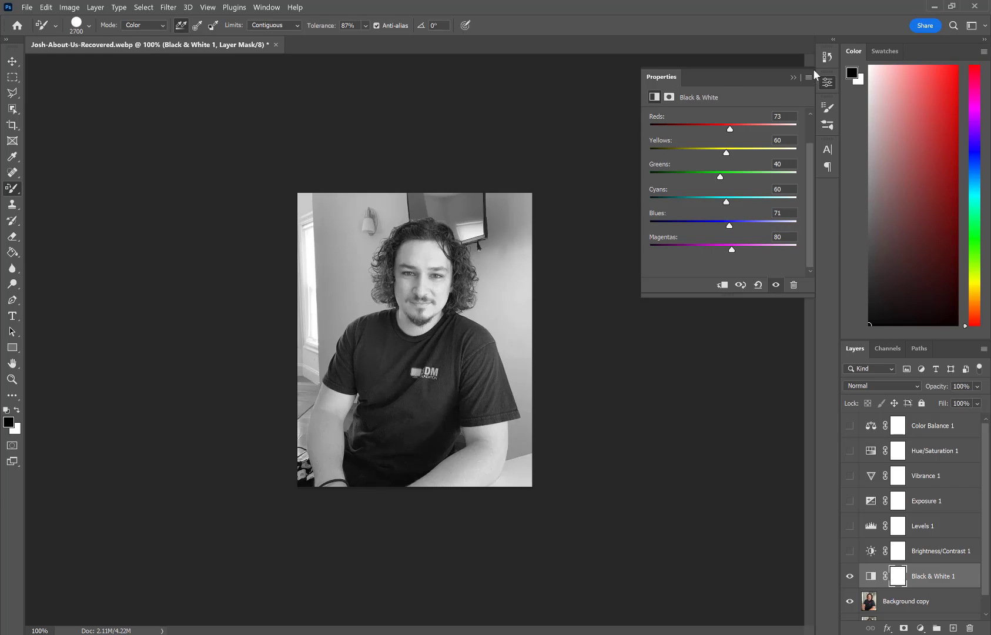
left_click(793, 73)
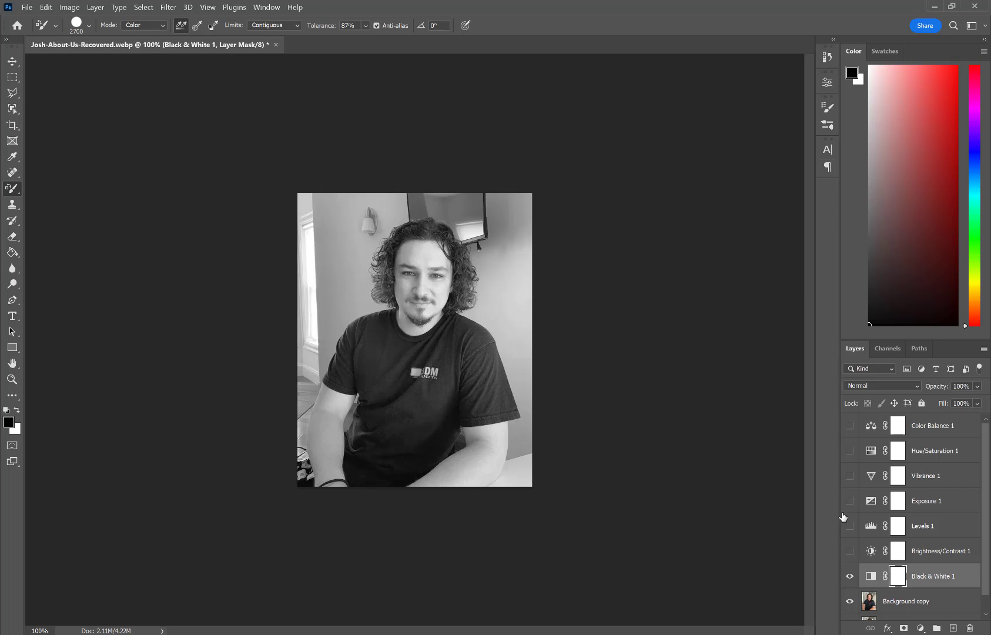
Compare the portrait with and without the Black & White adjustment, leaving that layer hidden
left_click(850, 577)
left_click(850, 577)
left_click(850, 577)
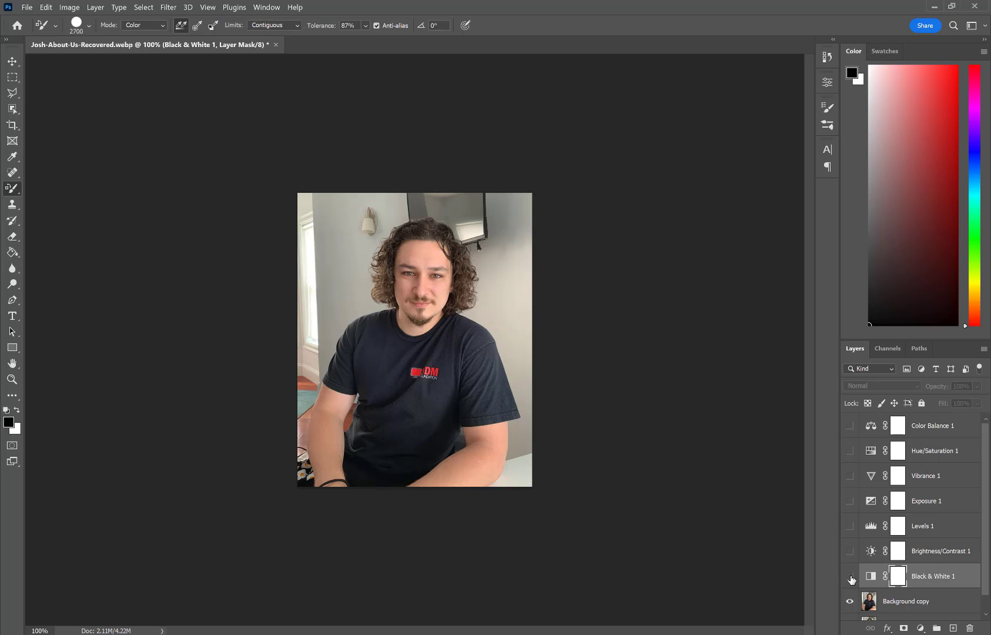
left_click(100, 8)
mouse_move(157, 160)
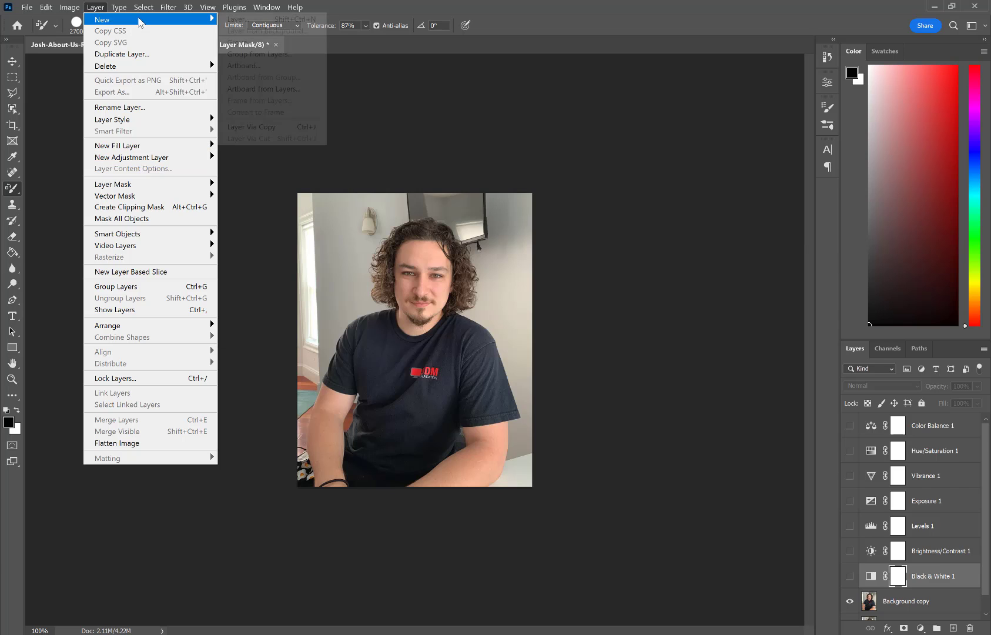
left_click(95, 7)
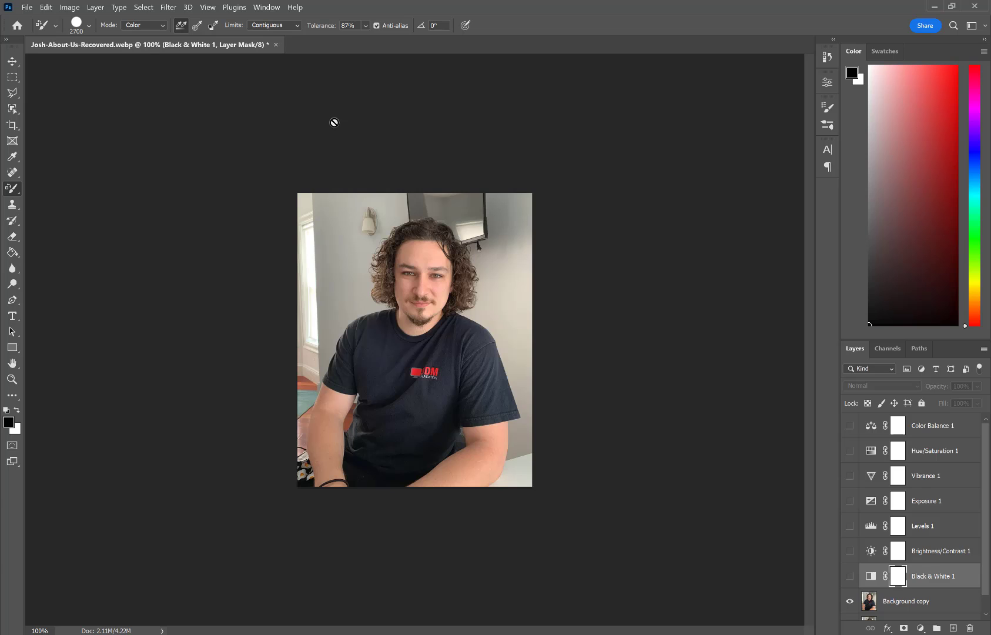
Open the recent daisy photo PXL_20220603_190623216.jpg
left_click(26, 7)
mouse_move(73, 82)
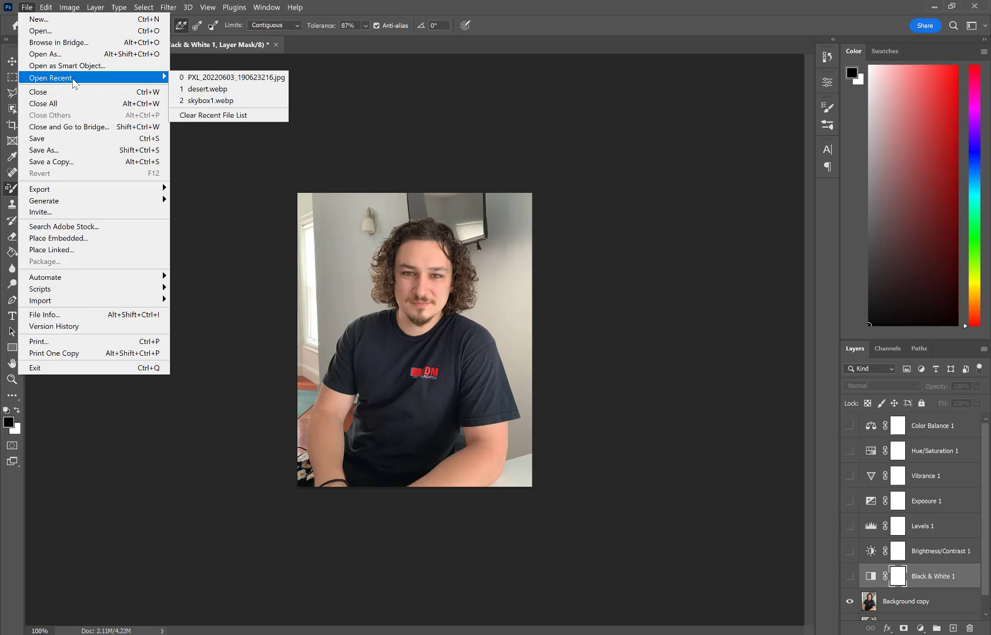
left_click(228, 78)
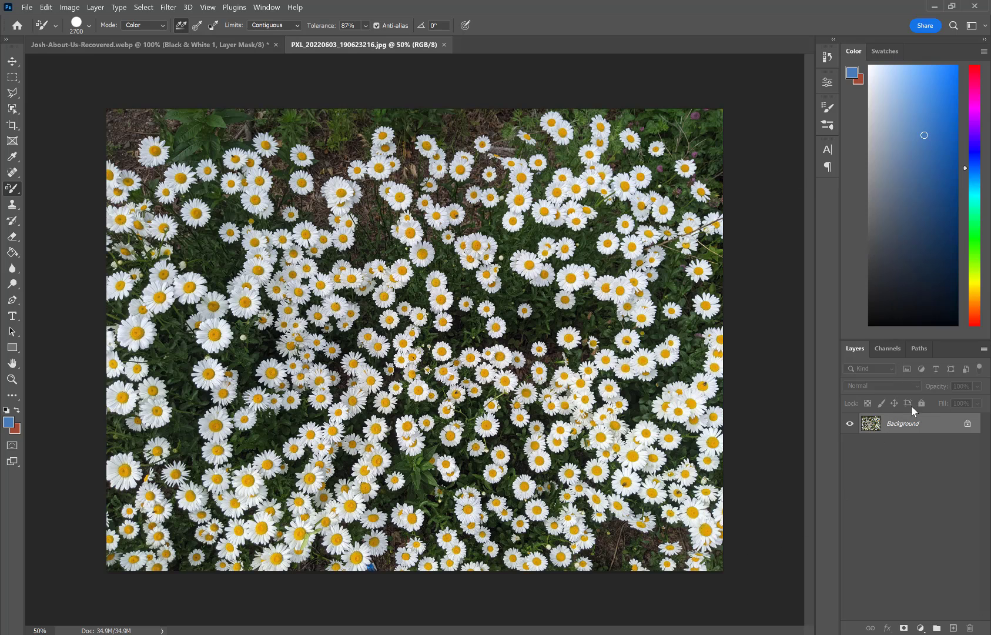
Duplicate the daisy photo's Background layer, unlock the original and make Background copy the active layer
right_click(920, 431)
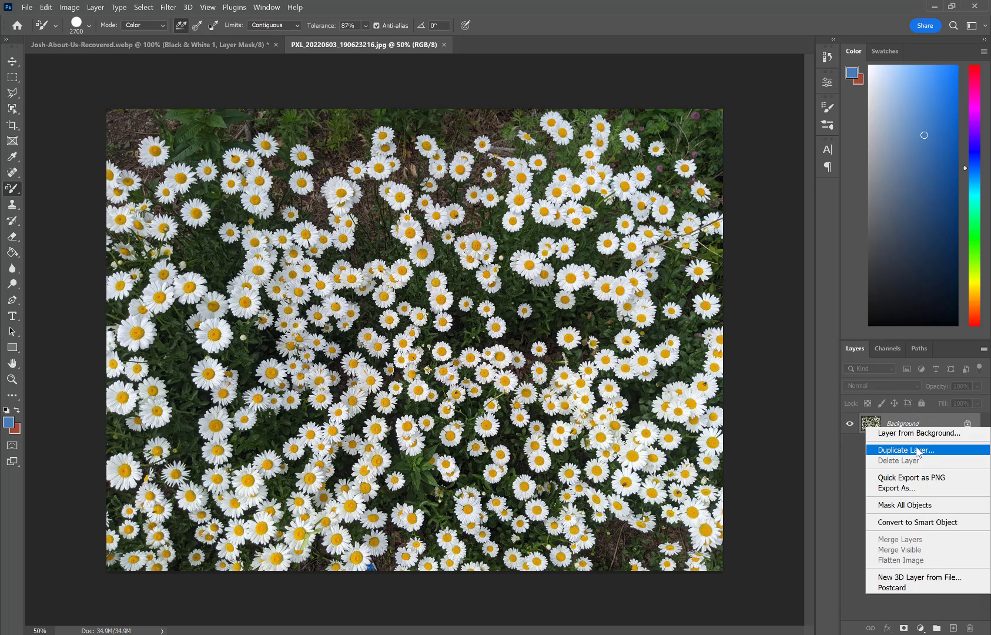
left_click(912, 448)
left_click(563, 169)
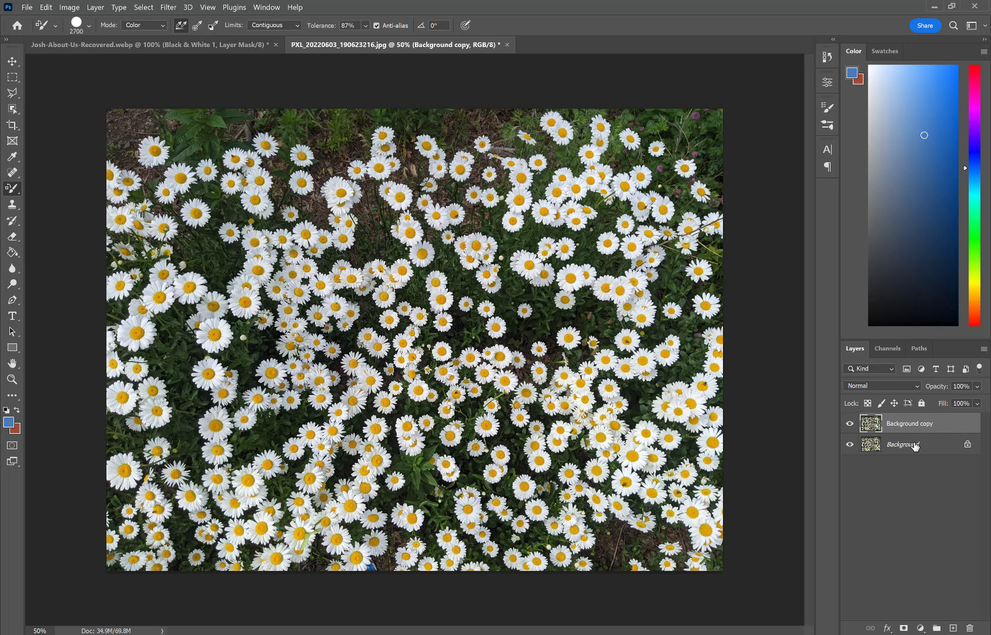
left_click(967, 444)
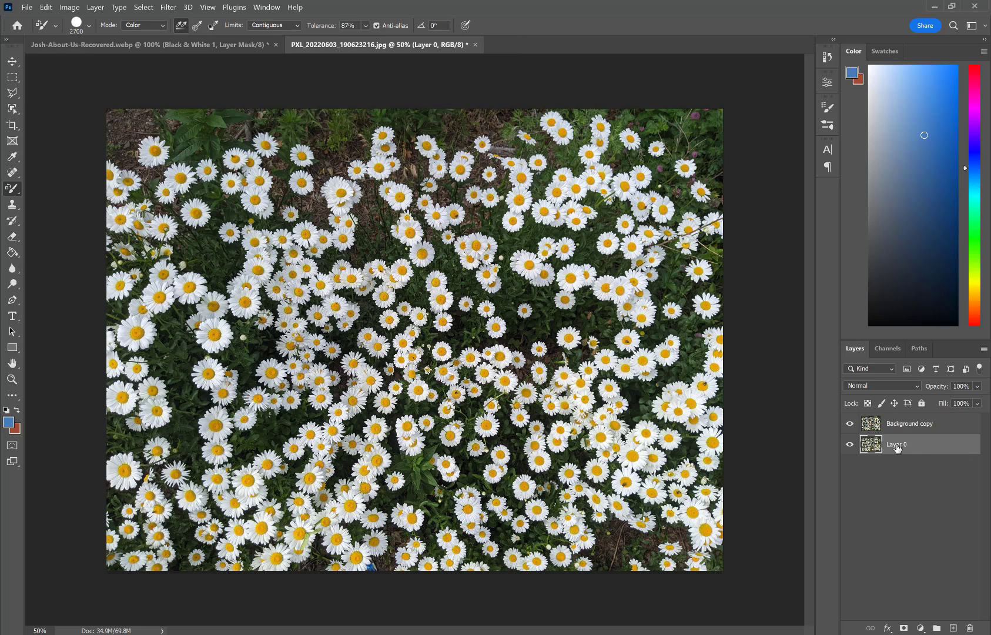
left_click(944, 424)
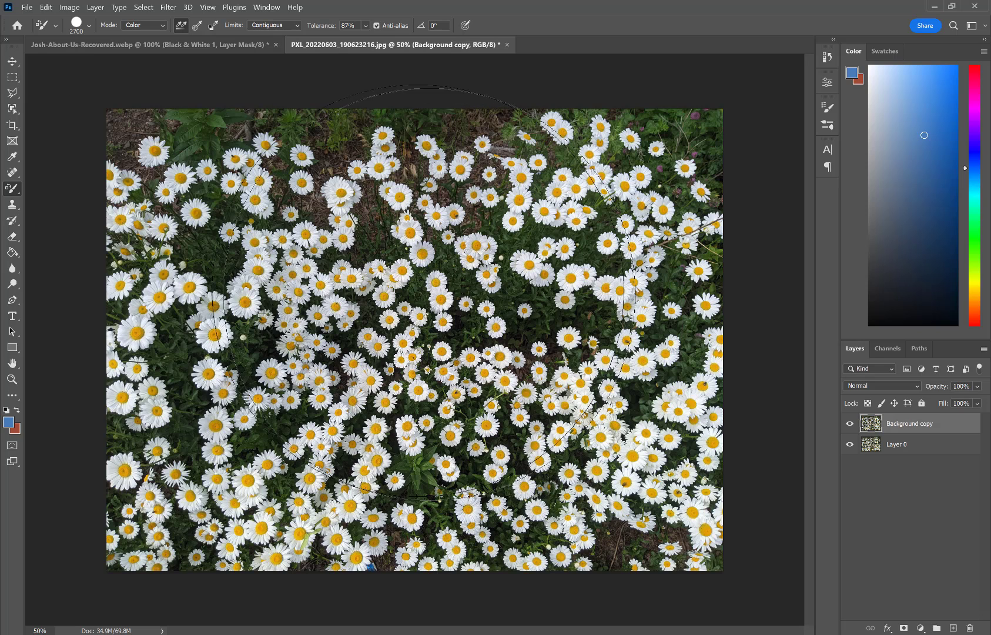
Set up the Color Replacement Tool with Color mode, Once sampling and a tolerance of 93%
right_click(13, 190)
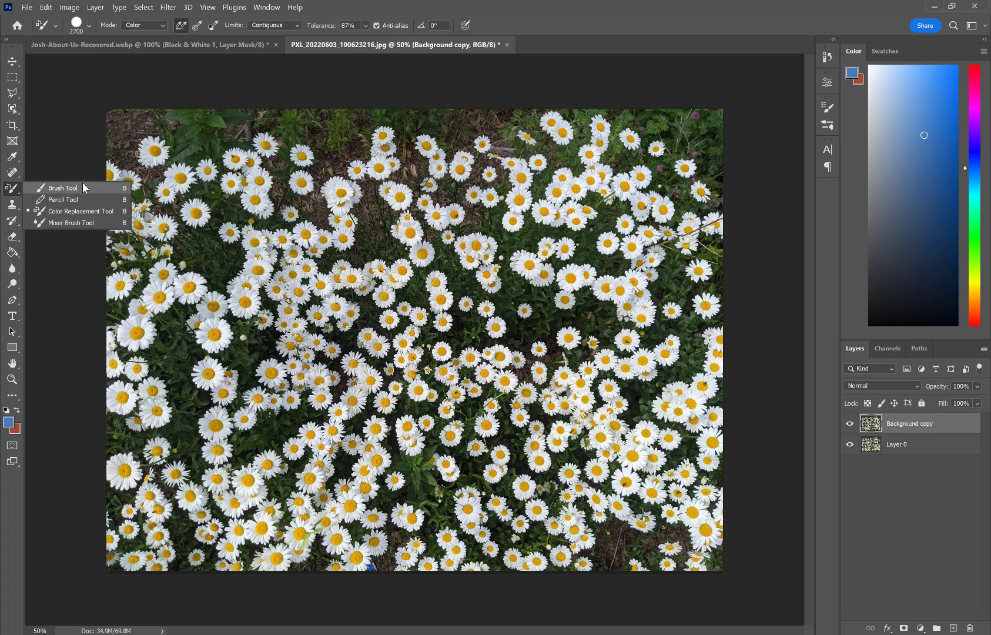
left_click(72, 213)
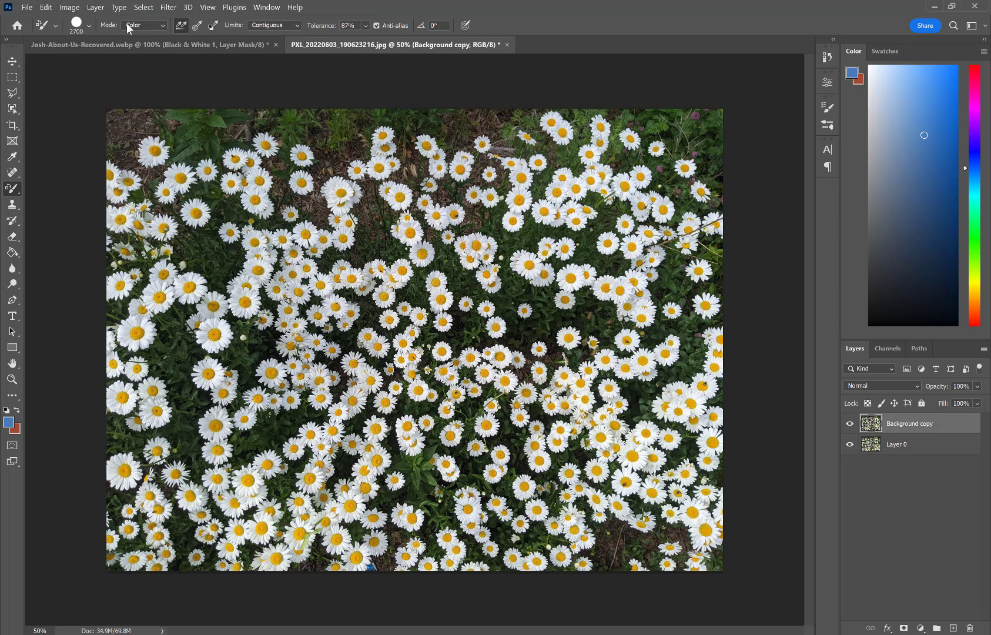
left_click(159, 25)
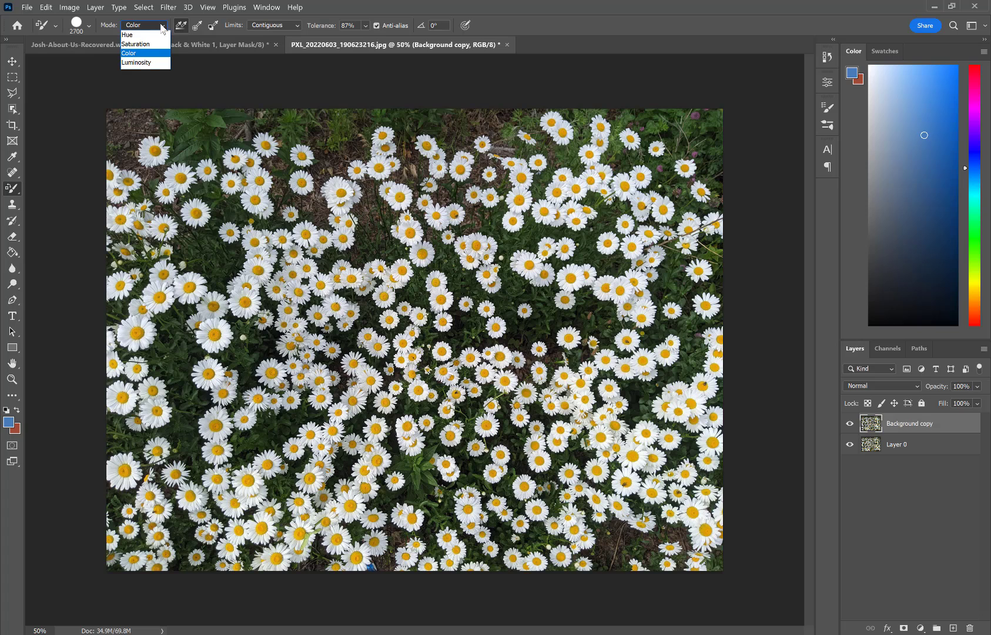
left_click(144, 53)
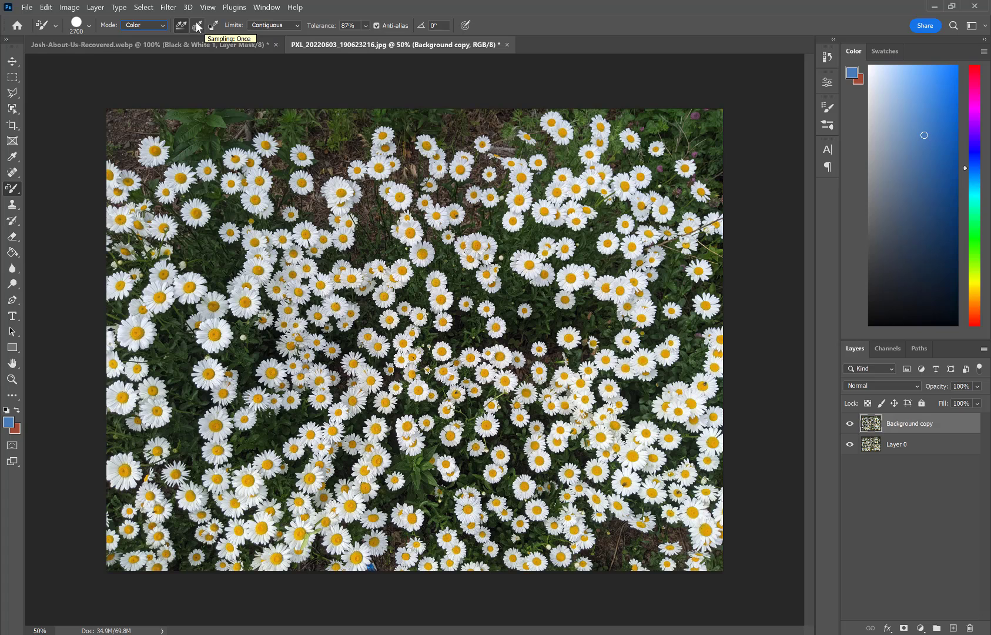
left_click(364, 25)
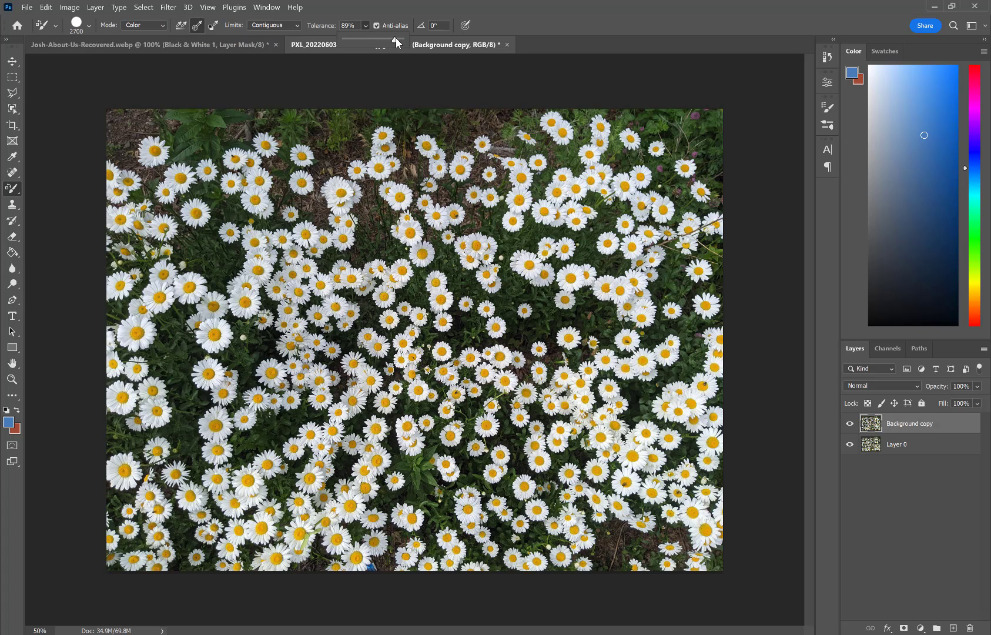
left_click(316, 17)
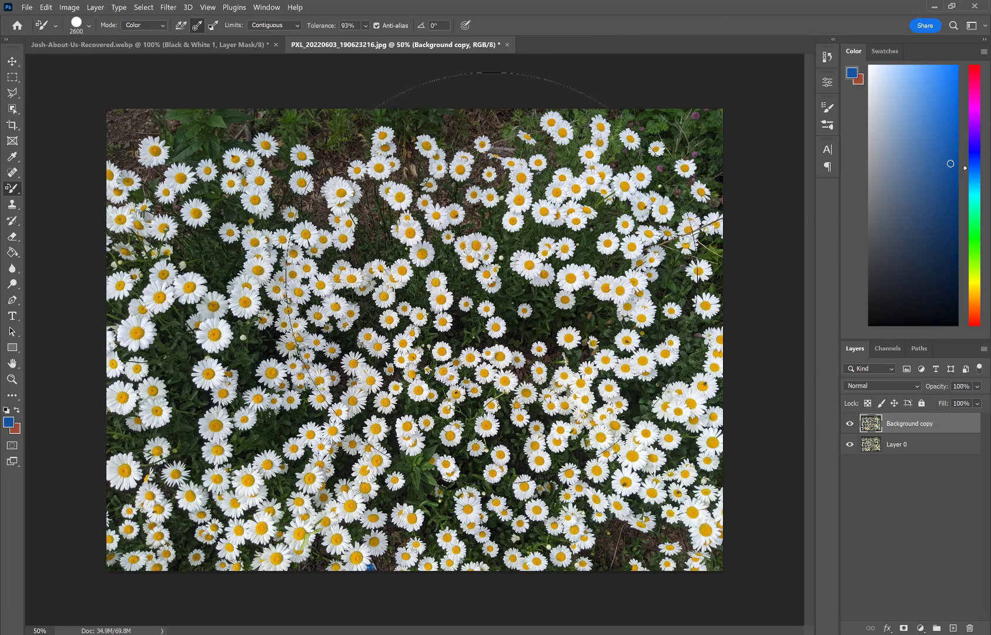
Reduce the Color Replacement brush size to 400 and bring a cluster of daisies into close view
key("bracketleft")
key("bracketleft")
key("bracketleft")
key("bracketleft")
key("bracketleft")
key("bracketleft")
key("bracketleft")
key("bracketleft")
key("bracketleft")
key("bracketleft")
key("bracketleft")
key("bracketleft")
key("bracketleft")
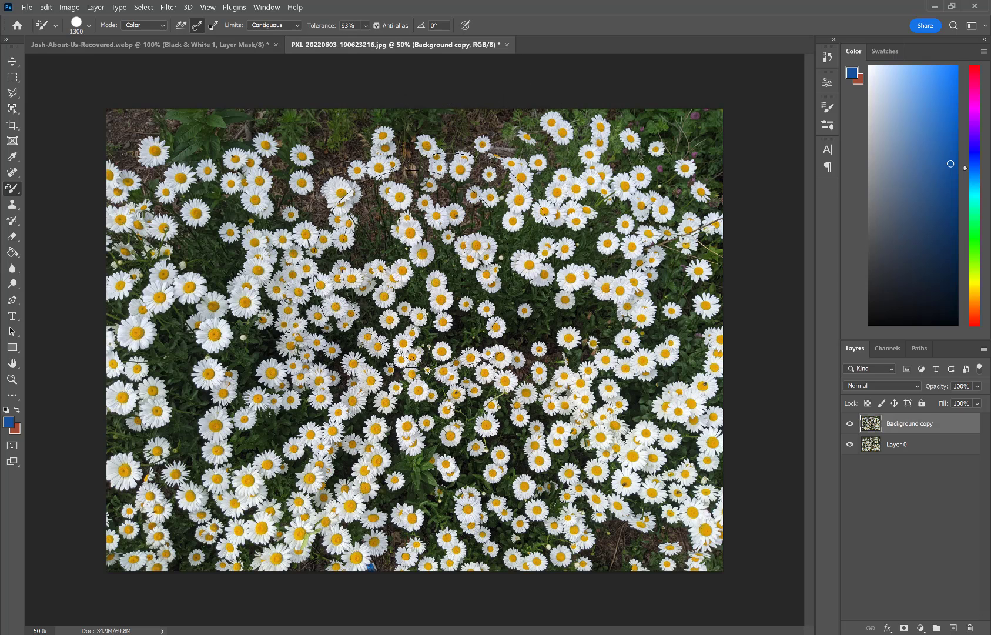
key("bracketleft")
key("bracketleft")
key("bracketleft")
key("bracketleft")
key("bracketleft")
key("bracketleft")
key("bracketleft")
key("bracketleft")
key("bracketleft")
key("bracketleft")
key("bracketleft")
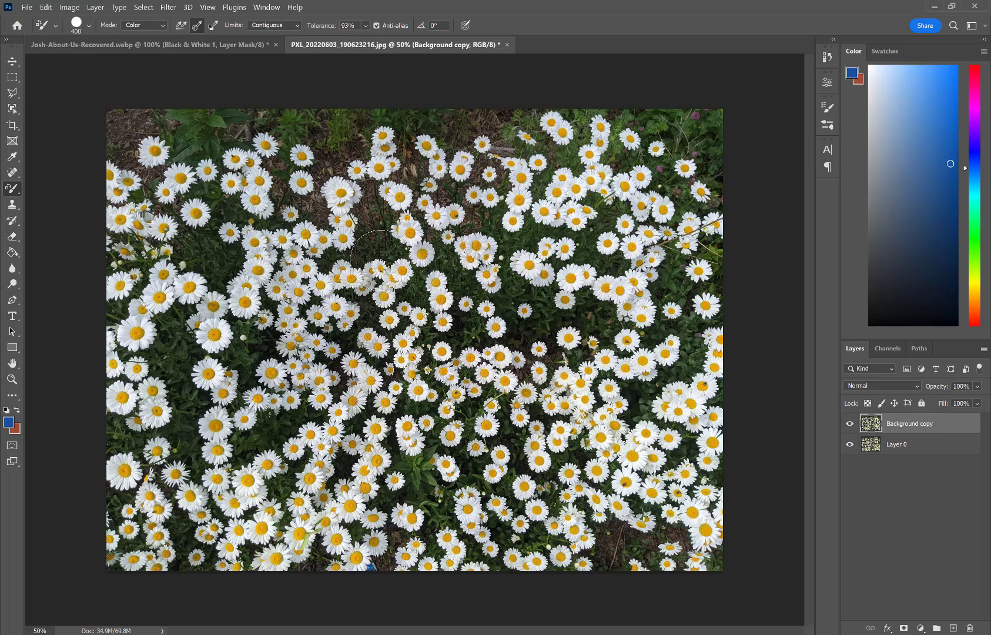
key("ctrl+plus")
key("ctrl+plus")
key("ctrl+plus")
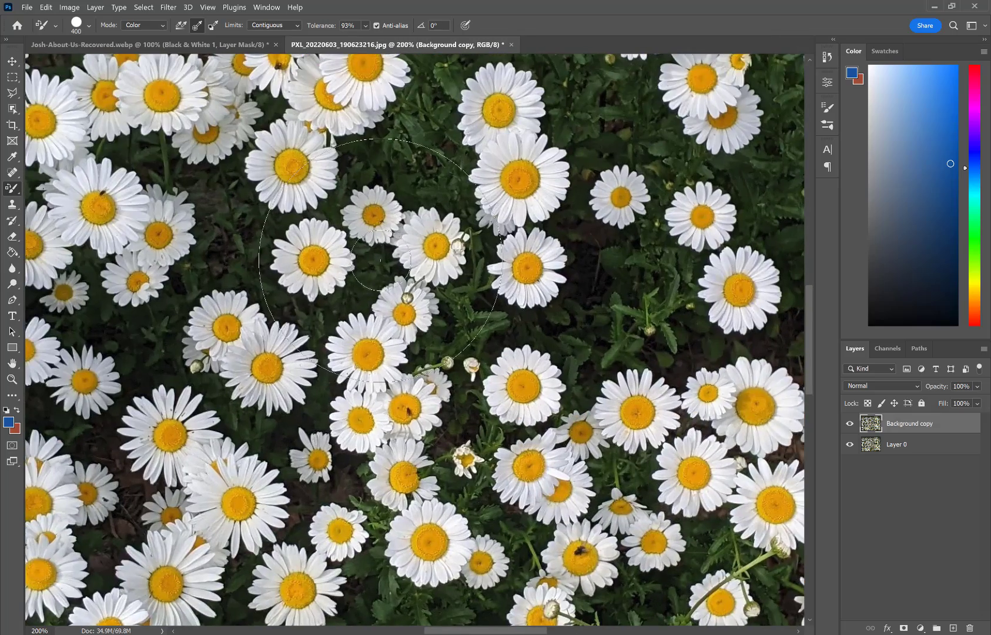
left_click_drag(349, 238, 458, 497)
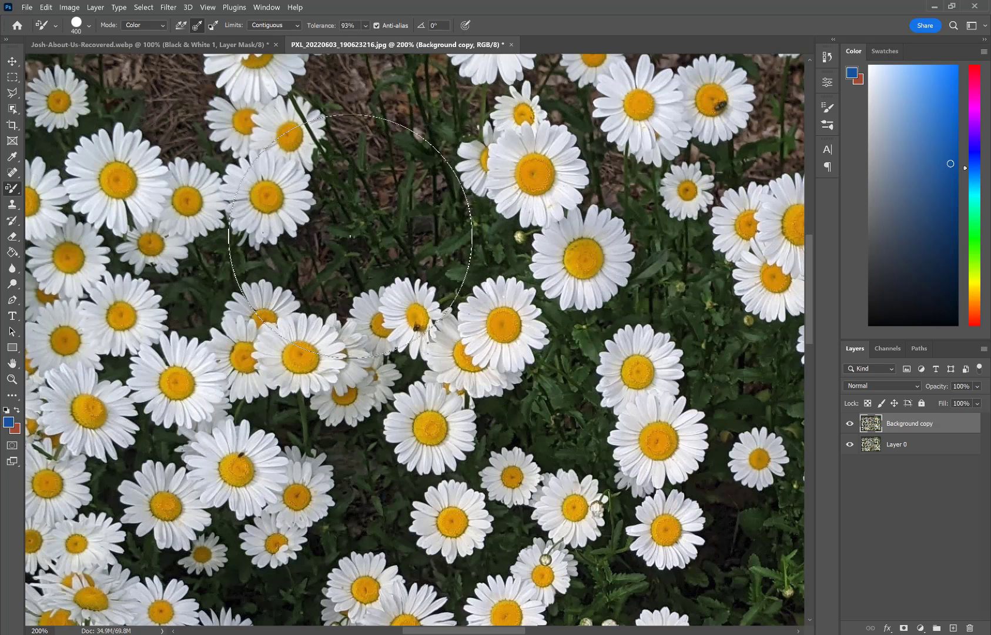
Try recoloring a cluster of daisies and surrounding leaves blue with Once sampling at 93% tolerance, and undo it
left_click(197, 26)
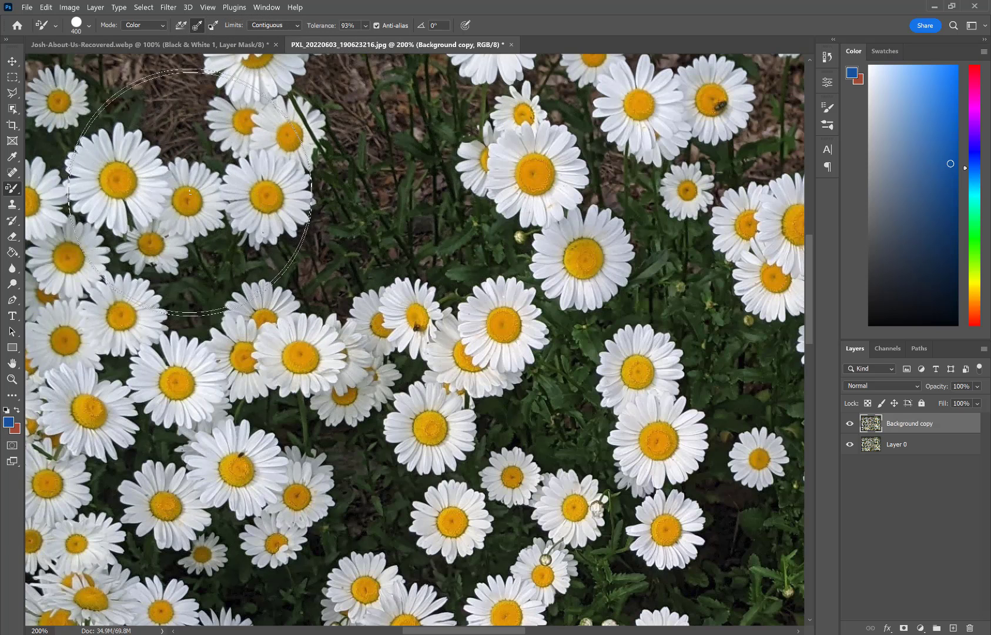
left_click(194, 198)
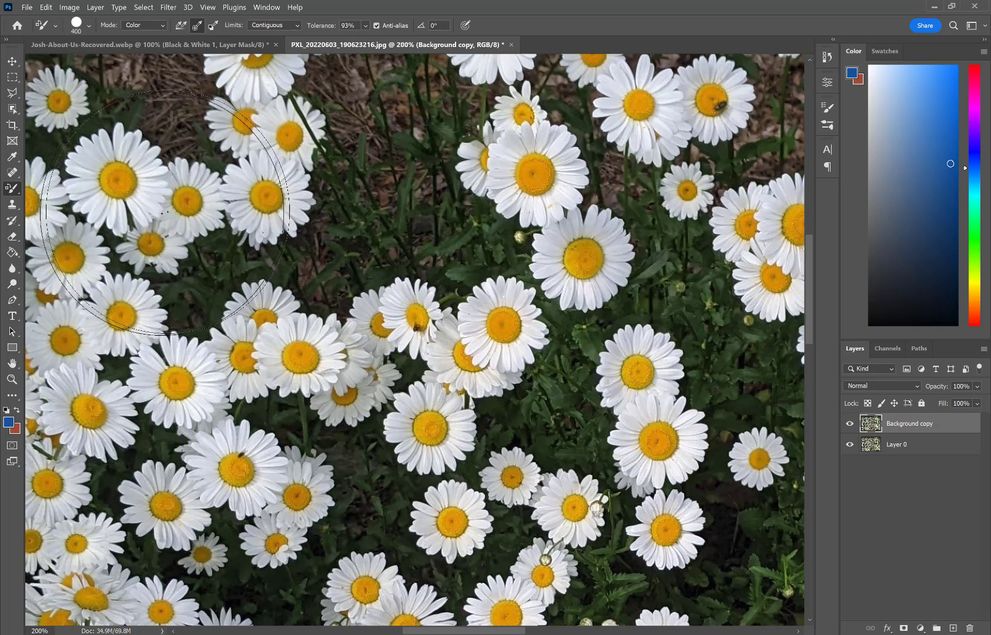
mouse_move(125, 324)
left_mouse_down()
mouse_move(154, 358)
mouse_move(239, 401)
mouse_move(348, 416)
mouse_move(418, 403)
mouse_move(486, 364)
mouse_move(503, 323)
left_mouse_up()
mouse_move(534, 214)
left_mouse_down()
mouse_move(341, 164)
mouse_move(242, 174)
mouse_move(221, 253)
mouse_move(294, 315)
mouse_move(412, 324)
mouse_move(346, 193)
mouse_move(235, 241)
mouse_move(282, 326)
mouse_move(391, 311)
mouse_move(338, 238)
mouse_move(242, 306)
mouse_move(349, 252)
mouse_move(254, 234)
mouse_move(226, 191)
mouse_move(326, 252)
left_mouse_up()
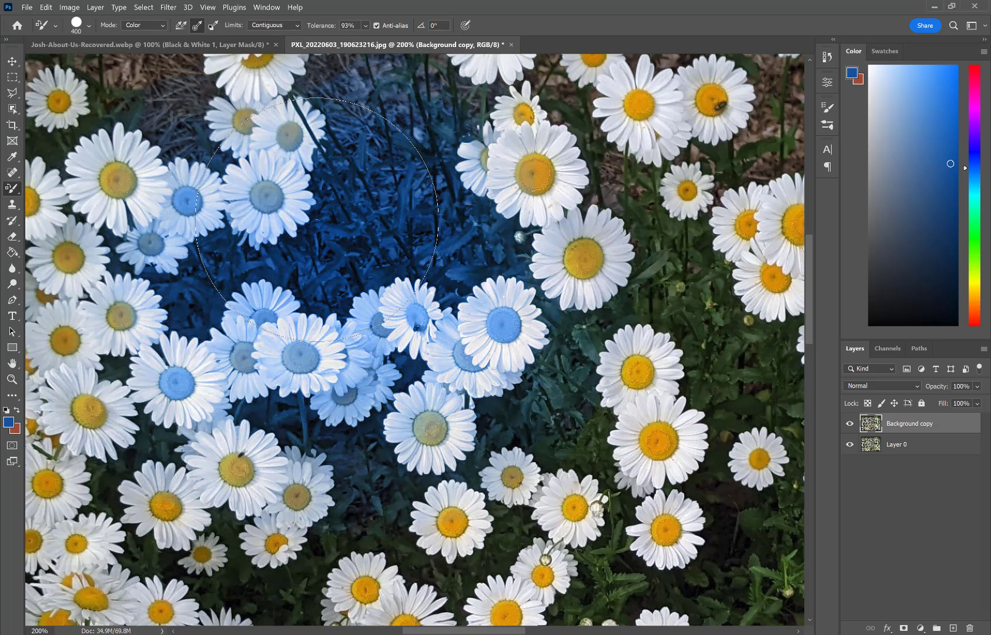
key("ctrl+z")
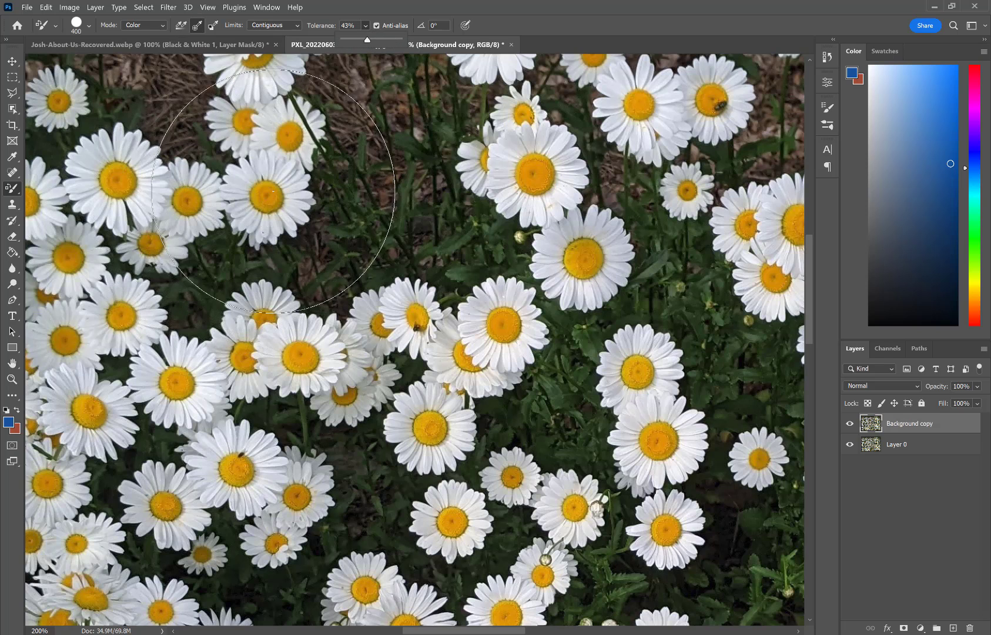
Try recoloring the yellow centers of individual daisies blue at 43% tolerance, sampling each center separately
left_click(254, 192)
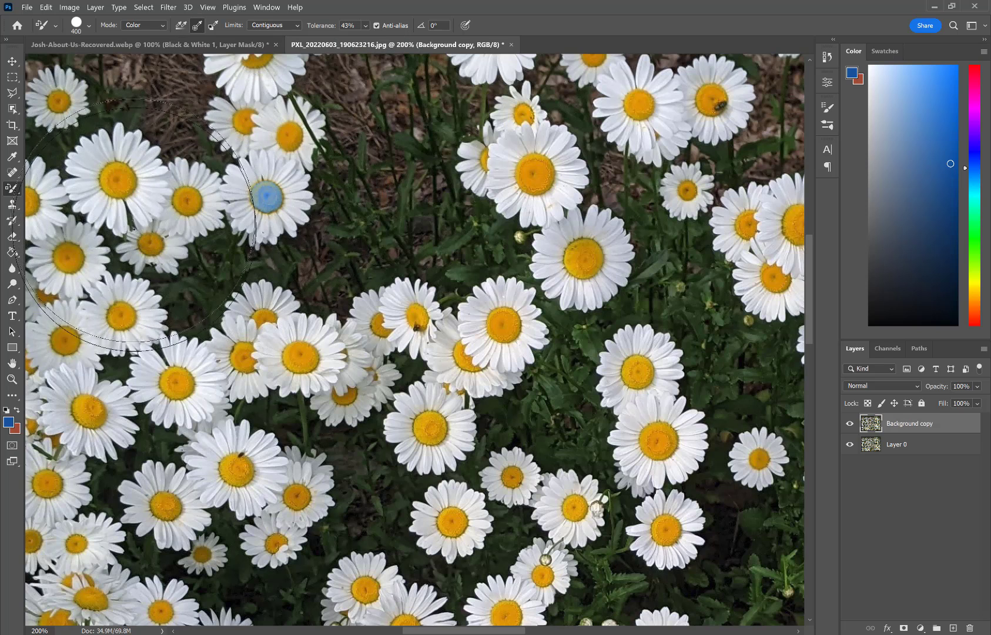
left_click(187, 201)
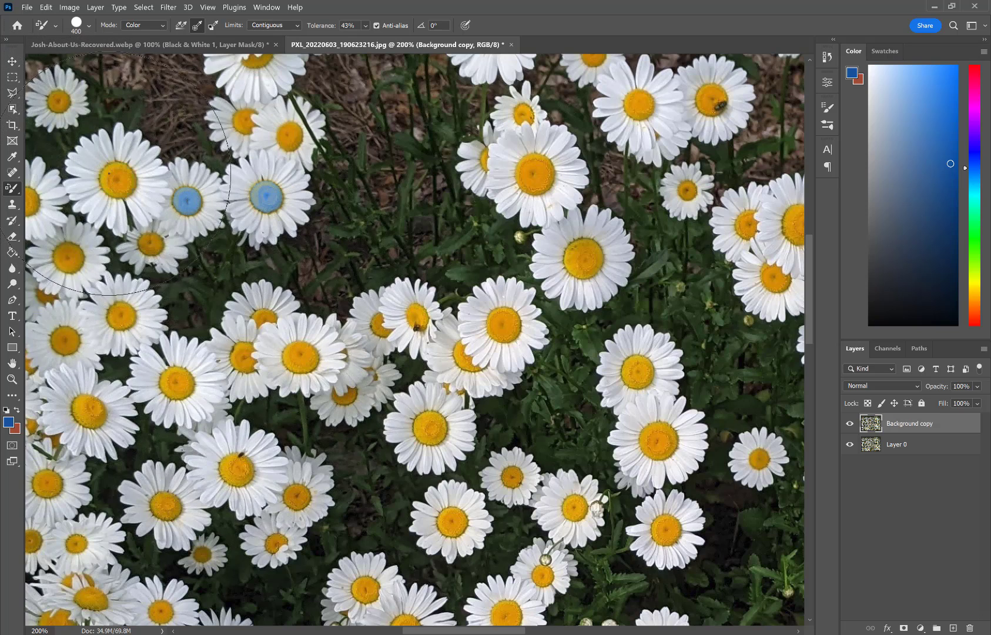
left_click(111, 176)
left_click(152, 243)
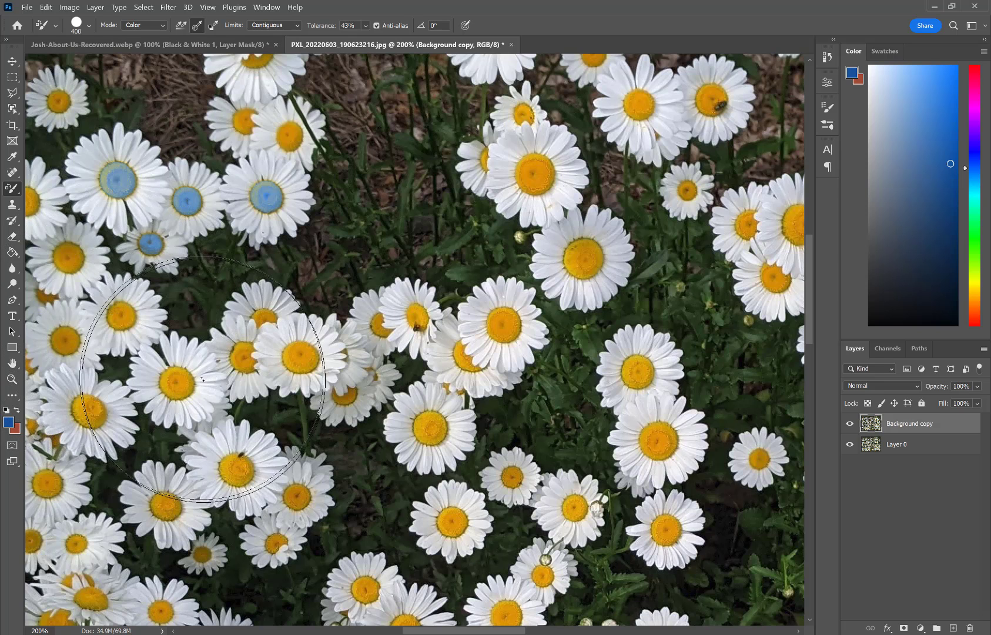
left_click(177, 383)
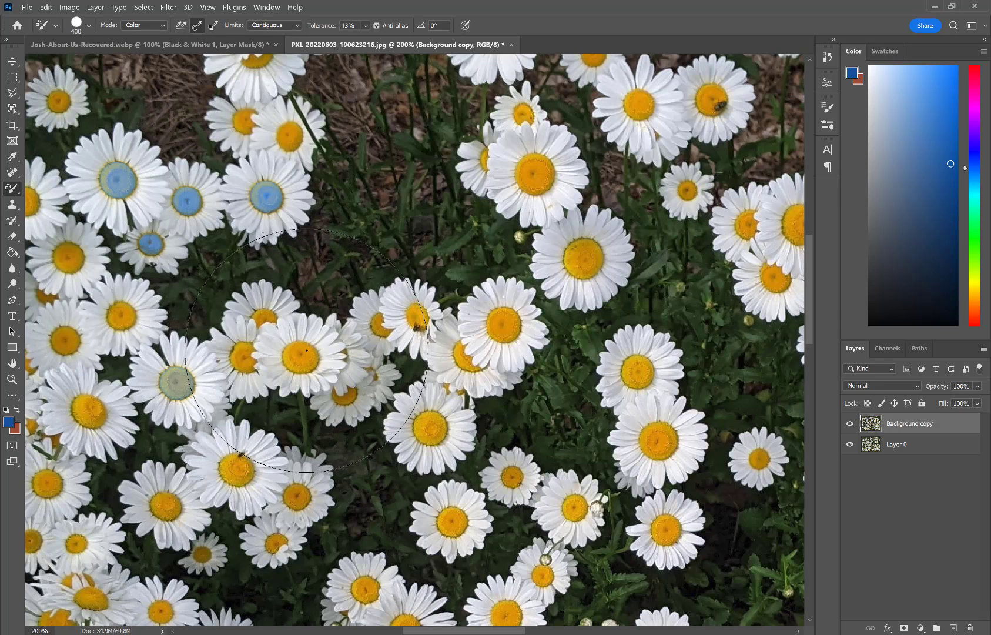
left_click(294, 353)
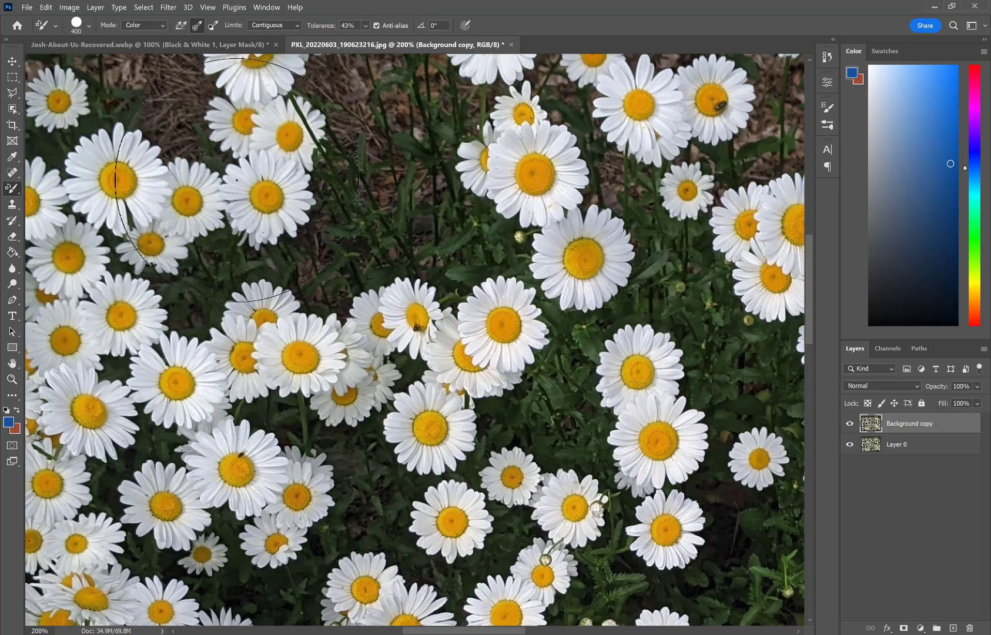
Recolor the white petals of the daisies across the close-up blue, sampling from a white petal at 43% tolerance
mouse_move(236, 180)
left_mouse_down()
mouse_move(164, 178)
mouse_move(111, 308)
mouse_move(129, 378)
mouse_move(160, 395)
mouse_move(217, 388)
mouse_move(238, 367)
mouse_move(271, 364)
mouse_move(441, 372)
left_mouse_up()
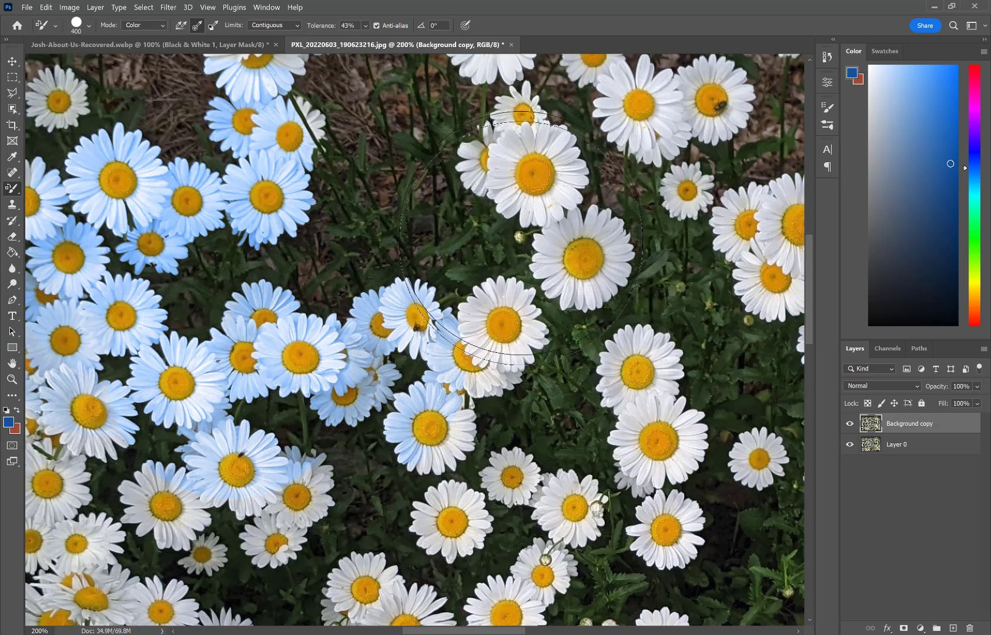
mouse_move(528, 213)
left_mouse_down()
mouse_move(558, 247)
mouse_move(505, 317)
mouse_move(424, 353)
mouse_move(507, 295)
left_mouse_up()
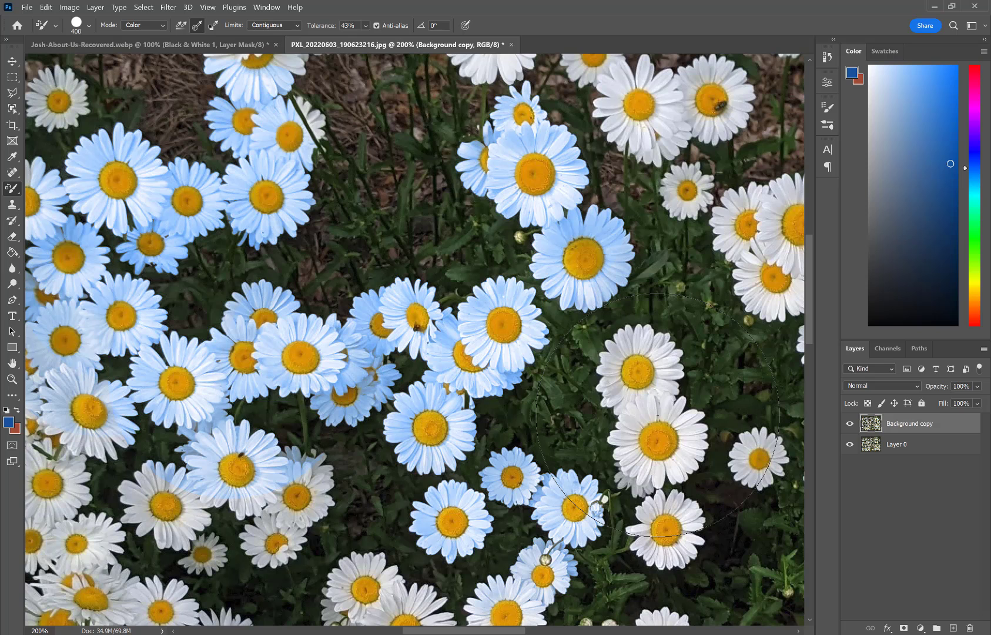
left_click(657, 415)
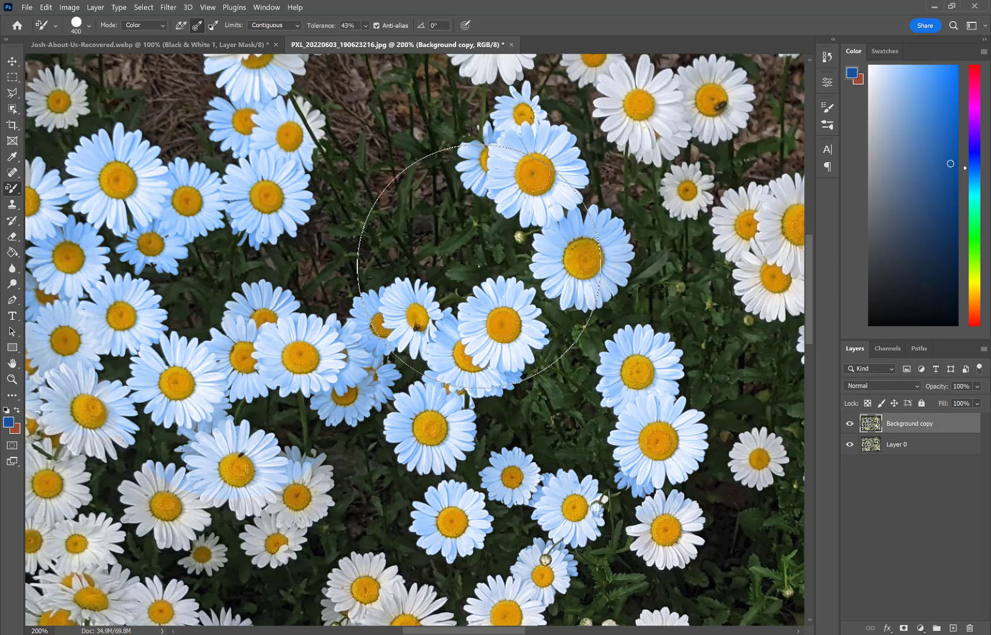
Choose a bright red foreground color and recolor the petals of a white daisy cluster near the photo's right edge
scroll(475, 265, "down", 1)
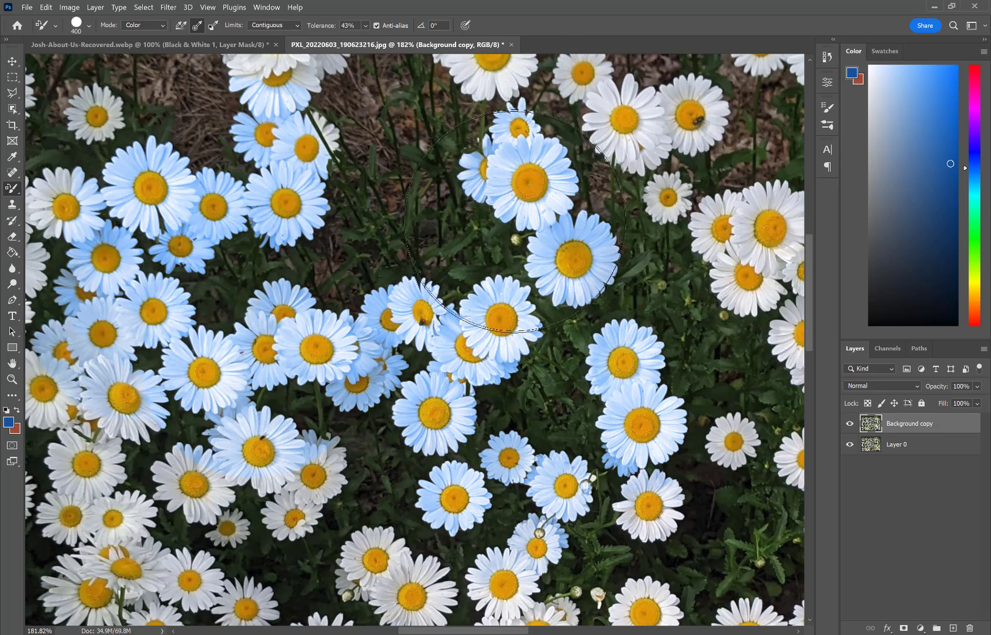
scroll(518, 224, "down", 1)
scroll(515, 222, "down", 3)
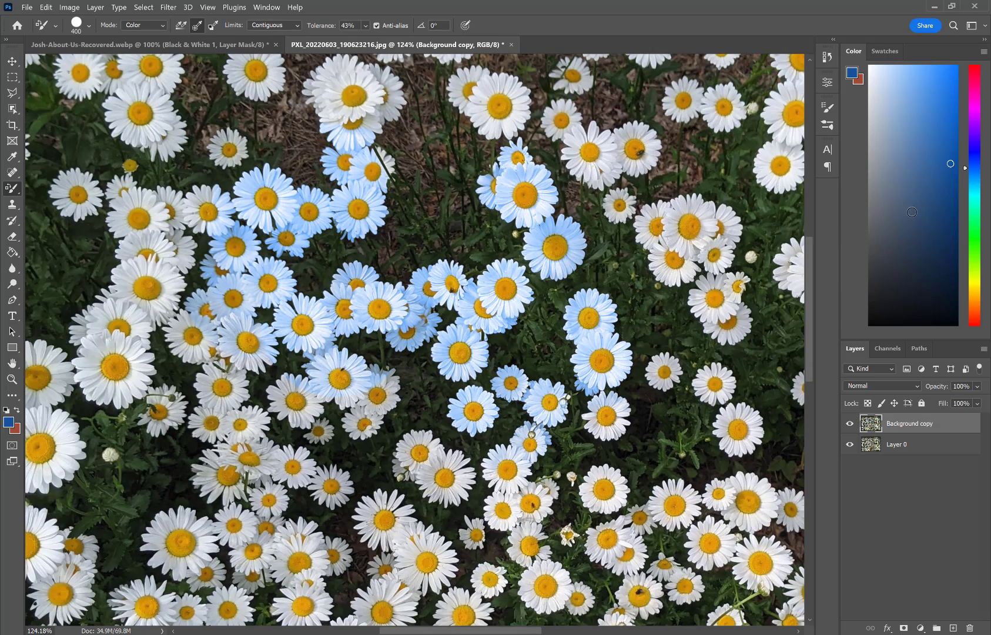
left_click_drag(977, 81, 975, 70)
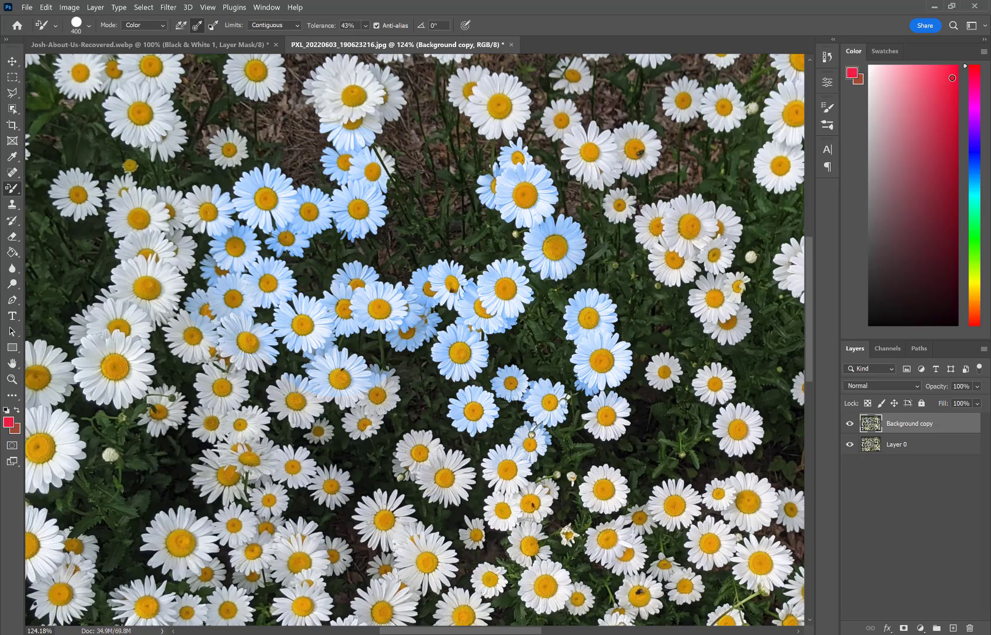
left_click(955, 84)
scroll(585, 365, "right", 10)
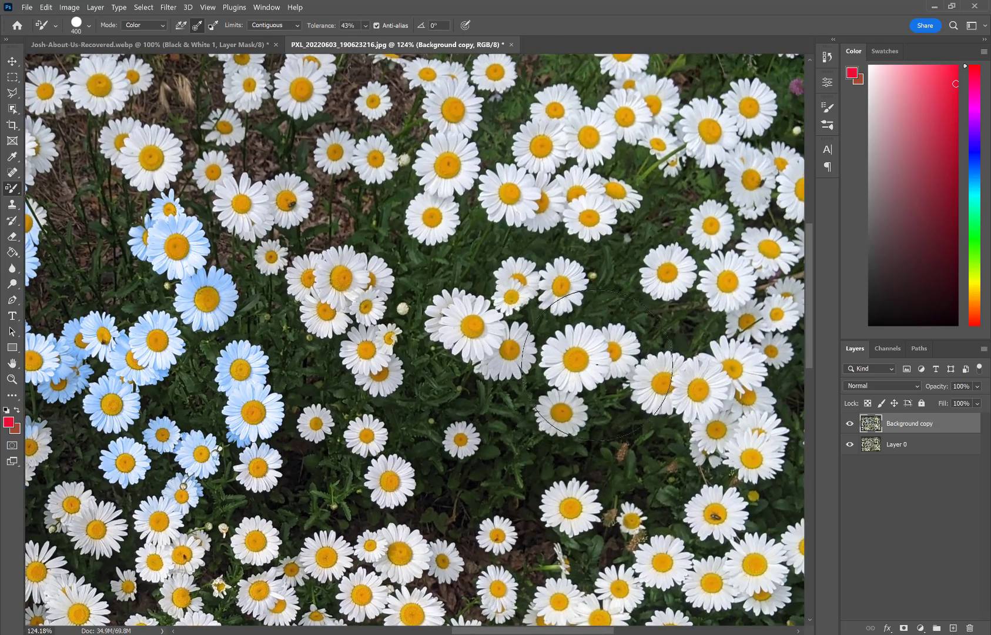
mouse_move(597, 364)
left_mouse_down()
mouse_move(696, 407)
mouse_move(731, 453)
mouse_move(755, 312)
mouse_move(743, 276)
mouse_move(676, 232)
mouse_move(641, 384)
left_mouse_up()
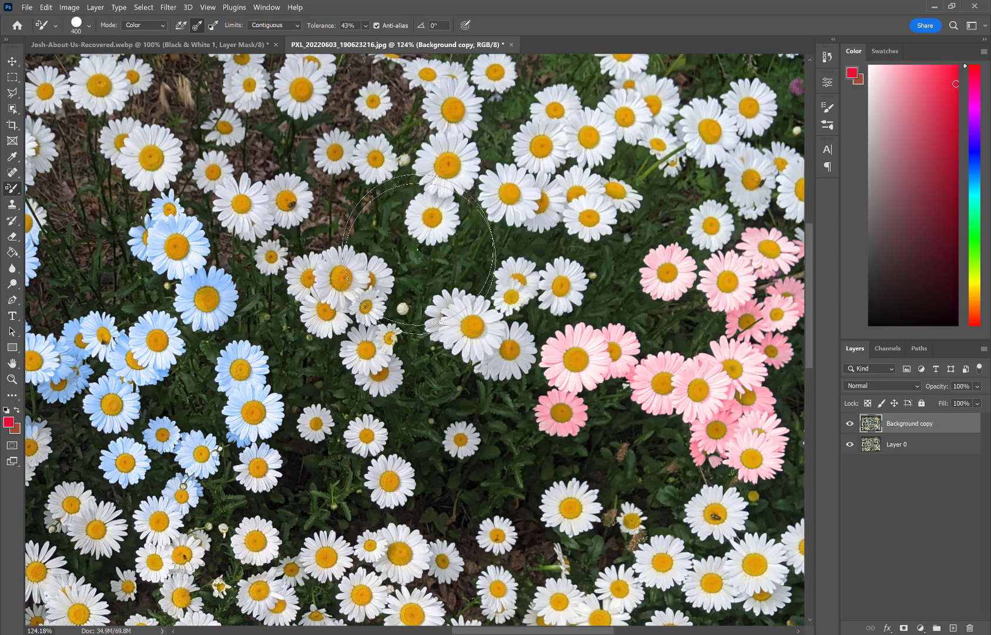
Recolor the petals of another white daisy cluster, below and right of the photo's center, with the red foreground color
scroll(425, 258, "up", 1)
scroll(427, 254, "up", 10)
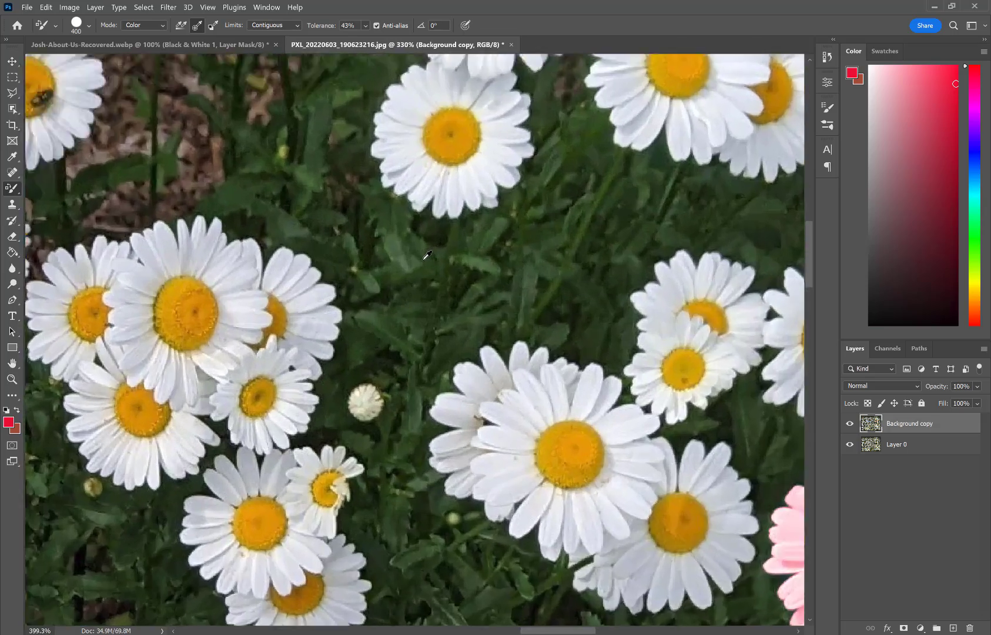
scroll(437, 343, "up", 2)
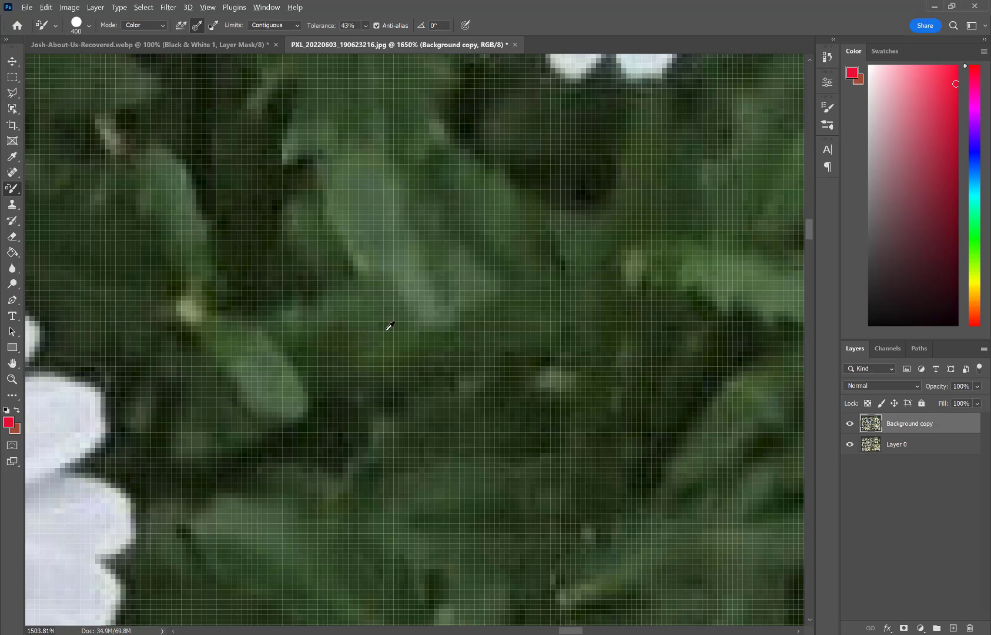
scroll(389, 325, "down", 10)
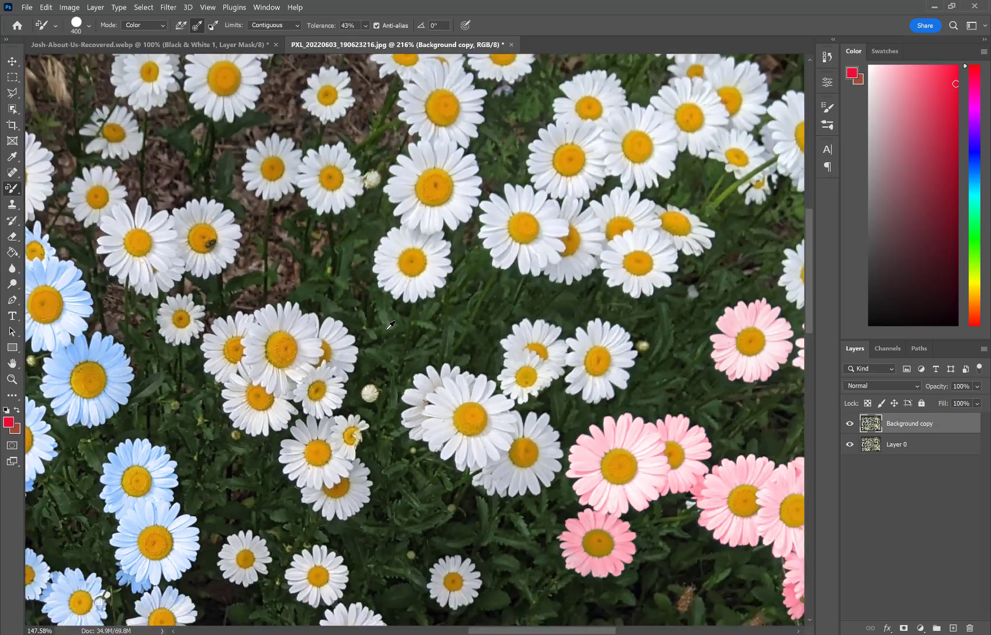
scroll(390, 325, "down", 4)
scroll(390, 325, "down", 2)
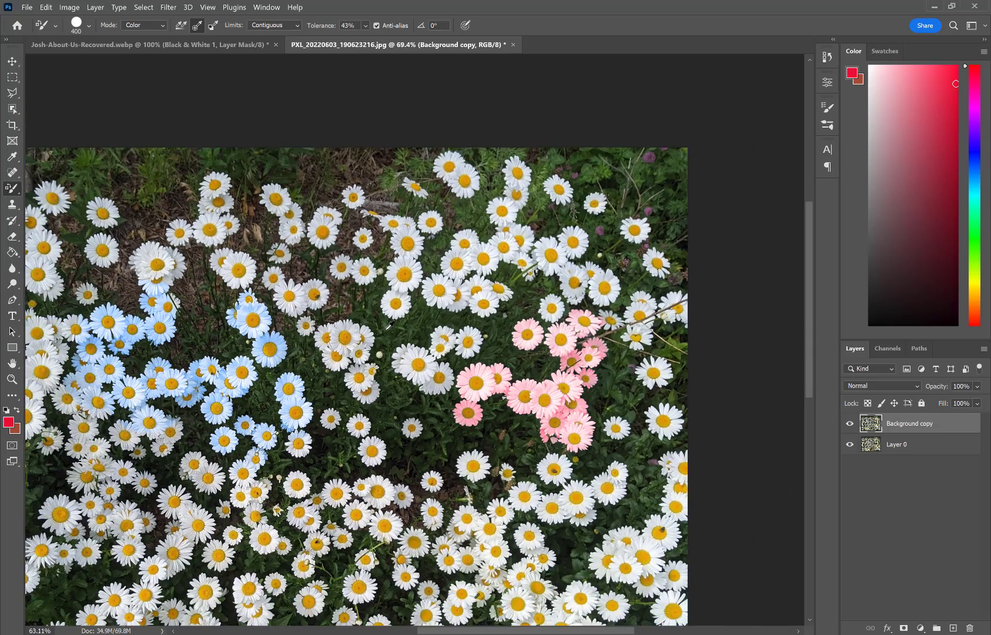
scroll(390, 325, "down", 2)
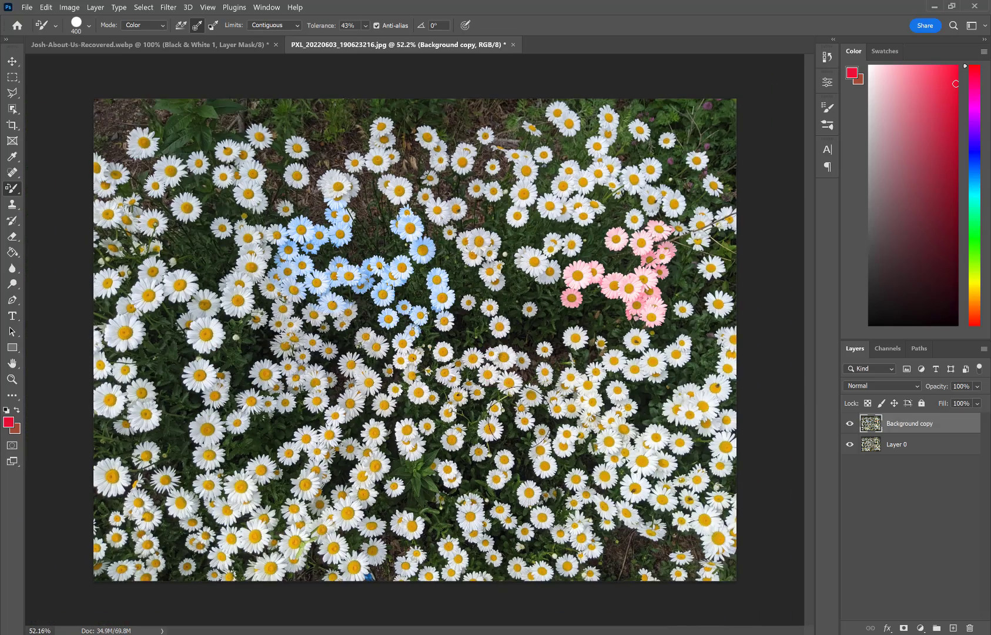
mouse_move(550, 438)
left_mouse_down()
mouse_move(576, 403)
mouse_move(579, 414)
mouse_move(582, 394)
left_mouse_up()
Switch the sampling to Continuous and brush red over the flowers and foliage across the middle of the photo
left_click(196, 25)
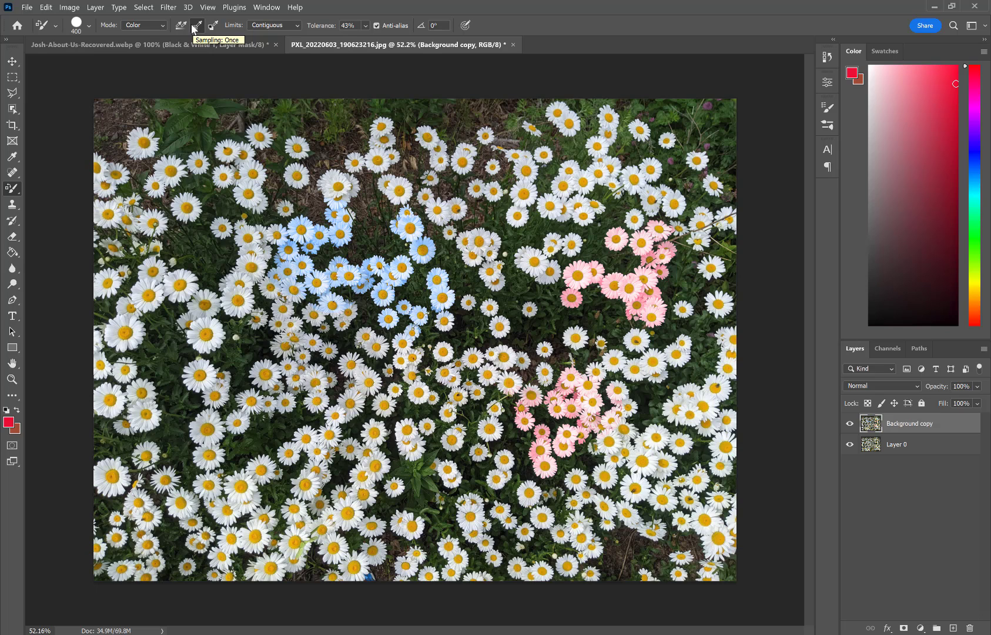
left_click(180, 26)
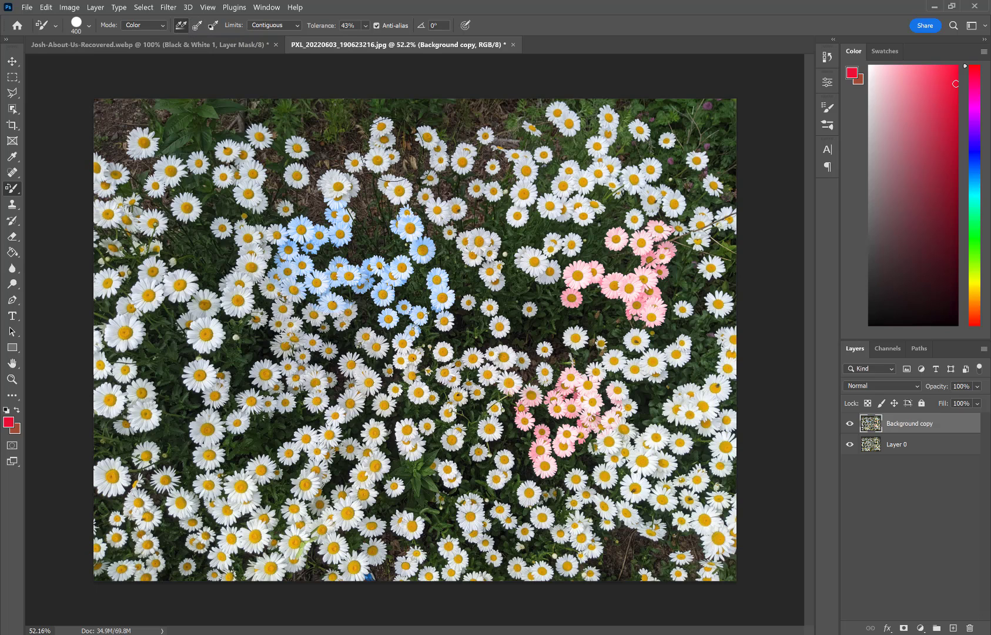
mouse_move(476, 170)
left_mouse_down()
mouse_move(573, 200)
mouse_move(608, 229)
mouse_move(620, 259)
mouse_move(596, 305)
left_mouse_up()
mouse_move(502, 358)
left_mouse_down()
mouse_move(388, 382)
mouse_move(200, 374)
mouse_move(147, 265)
mouse_move(200, 305)
mouse_move(294, 320)
left_mouse_up()
mouse_move(470, 317)
left_mouse_down()
mouse_move(561, 247)
mouse_move(565, 276)
mouse_move(352, 191)
mouse_move(470, 247)
mouse_move(352, 277)
mouse_move(437, 230)
left_mouse_up()
scroll(495, 193, "up", 3)
scroll(494, 194, "up", 3)
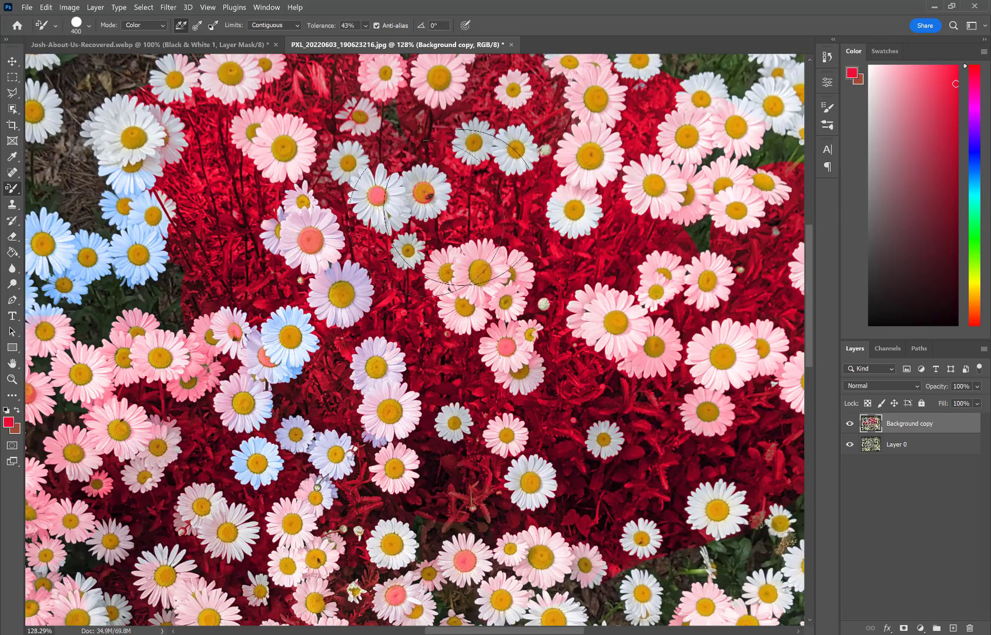
left_click_drag(420, 134, 474, 147)
Set the sampling back to Once and recolor the green foliage across the photo's left and upper-left areas red
scroll(557, 286, "down", 3)
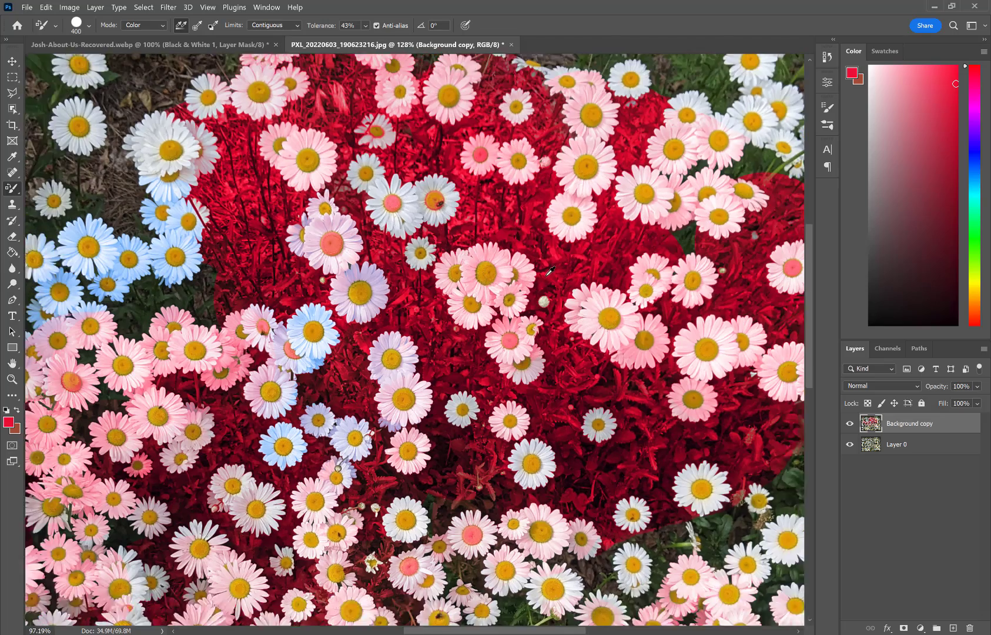
scroll(554, 315, "down", 3)
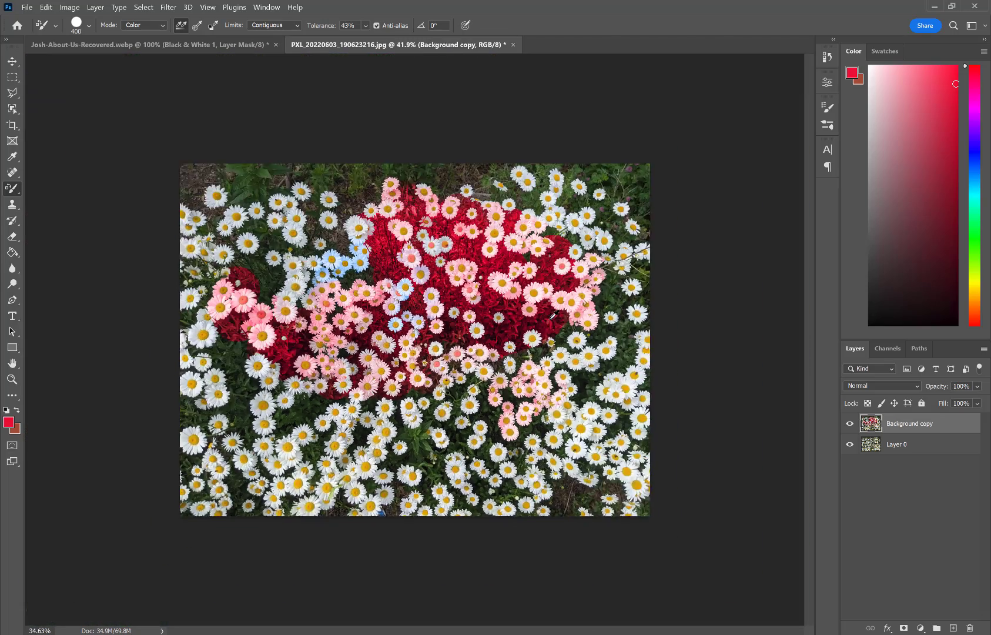
scroll(540, 376, "up", 2)
scroll(534, 418, "down", 1)
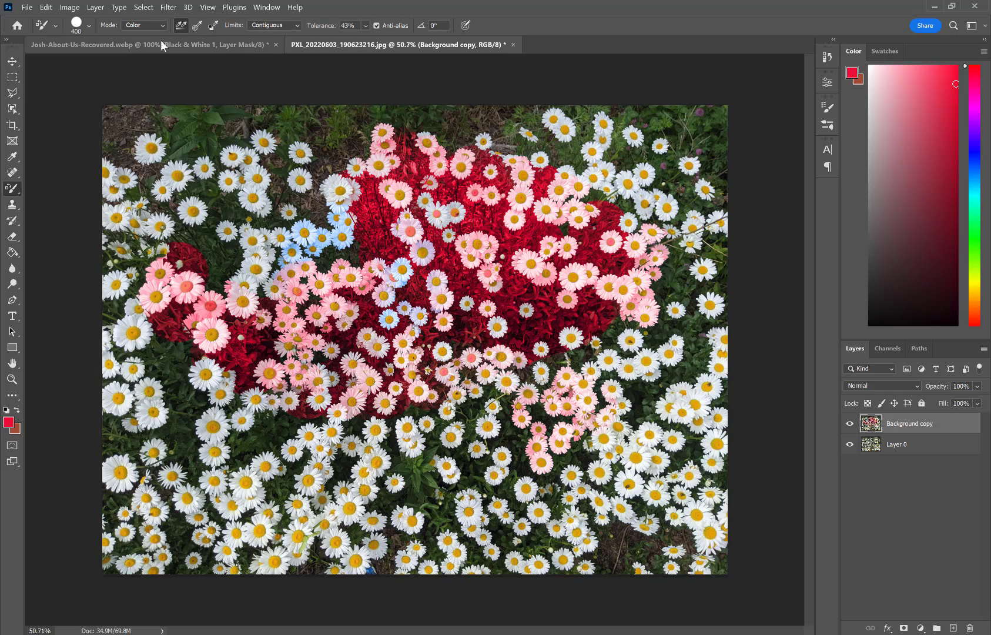
left_click(197, 26)
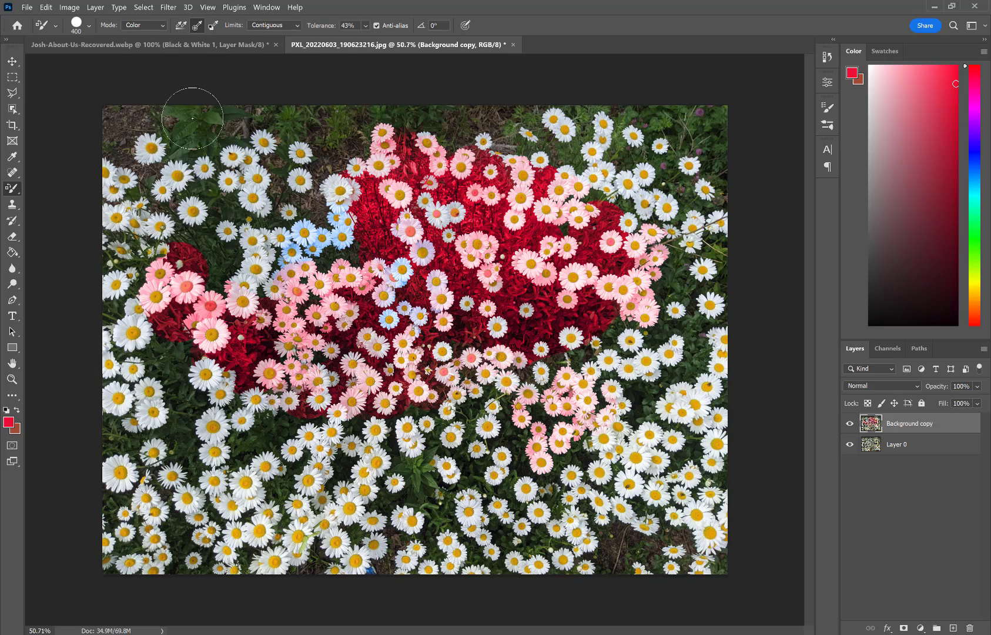
mouse_move(176, 117)
left_mouse_down()
mouse_move(206, 127)
mouse_move(222, 148)
left_mouse_up()
mouse_move(161, 151)
left_mouse_down()
mouse_move(169, 201)
mouse_move(209, 258)
mouse_move(241, 169)
mouse_move(251, 248)
mouse_move(281, 201)
mouse_move(290, 134)
mouse_move(331, 239)
mouse_move(354, 142)
mouse_move(320, 172)
mouse_move(369, 134)
mouse_move(271, 122)
mouse_move(439, 128)
mouse_move(144, 134)
mouse_move(168, 296)
mouse_move(163, 364)
mouse_move(201, 456)
mouse_move(251, 520)
mouse_move(261, 461)
mouse_move(231, 434)
mouse_move(203, 362)
mouse_move(317, 464)
left_mouse_up()
mouse_move(276, 418)
left_mouse_down()
mouse_move(148, 465)
mouse_move(146, 565)
mouse_move(100, 513)
mouse_move(123, 496)
mouse_move(198, 565)
left_mouse_up()
mouse_move(140, 480)
left_mouse_down()
mouse_move(117, 425)
mouse_move(118, 251)
mouse_move(108, 420)
mouse_move(136, 94)
left_mouse_up()
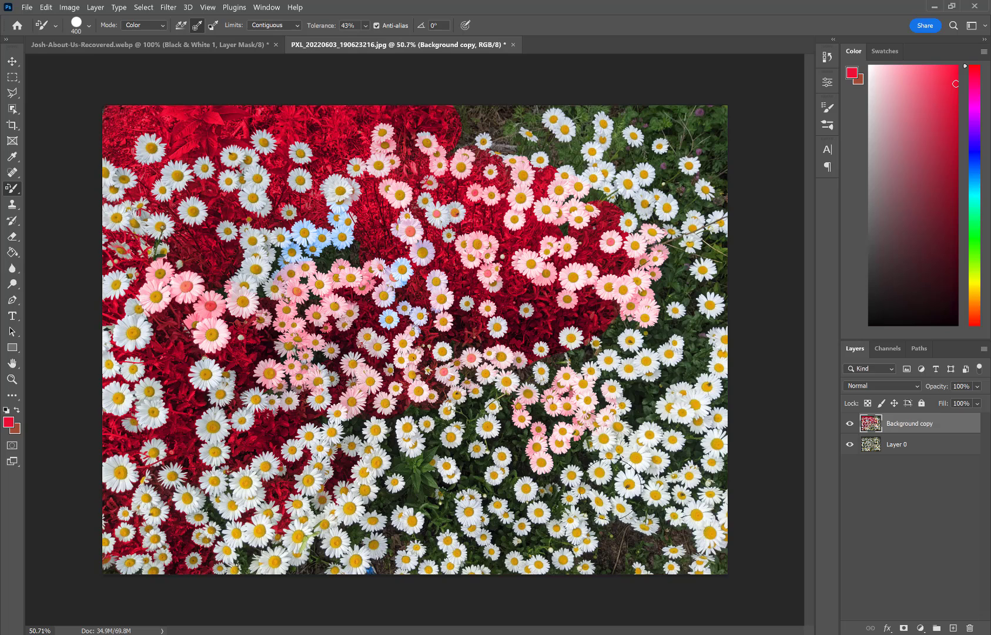